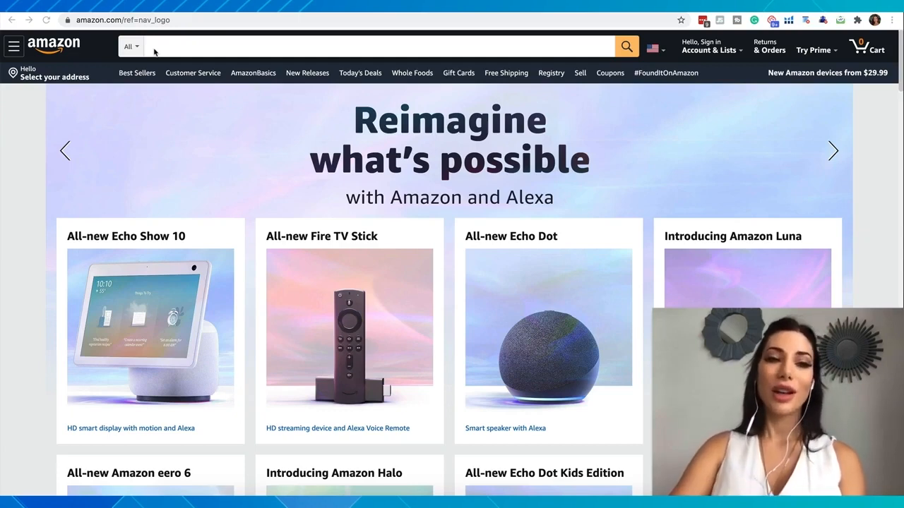
# - Search Amazon for "suitcase cover"
pyautogui.click(152, 48)
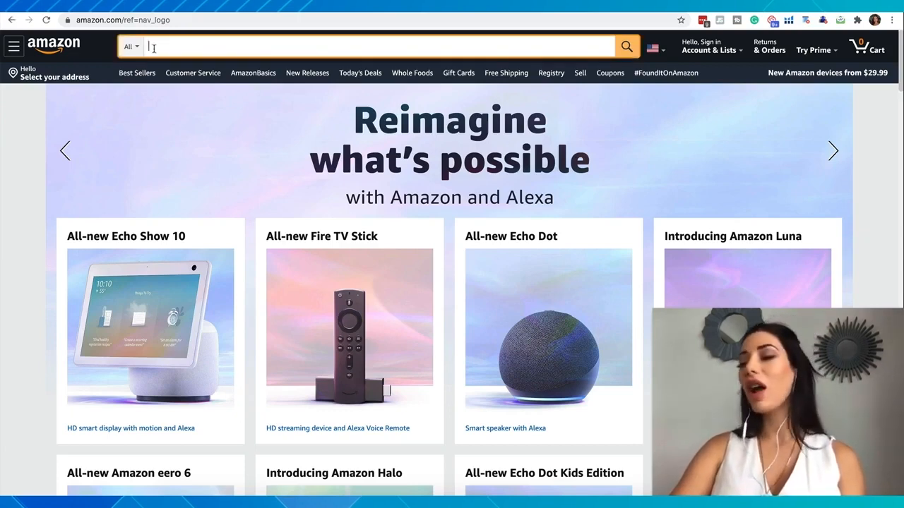
pyautogui.write('su')
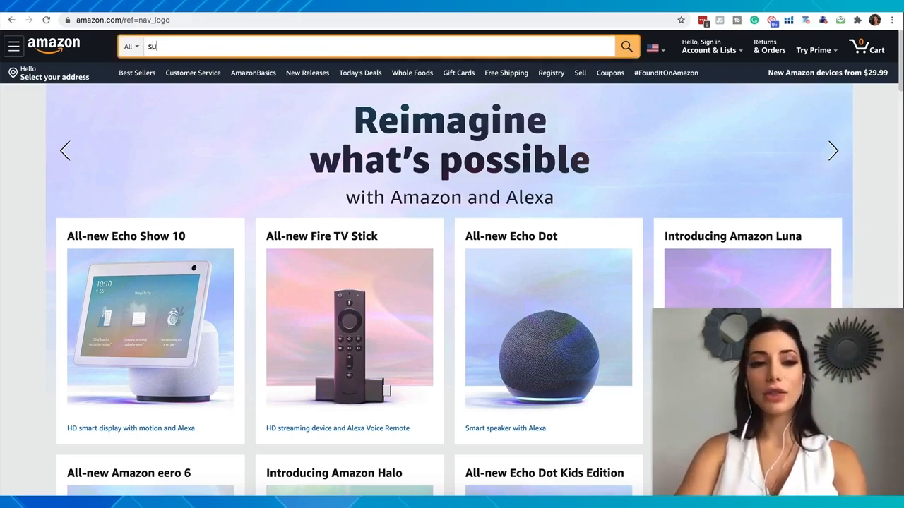
pyautogui.write('itcase cover')
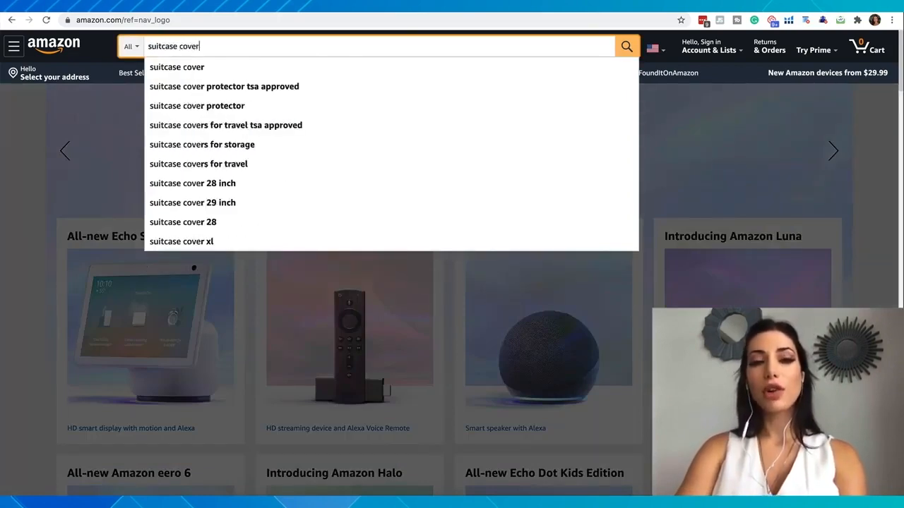
pyautogui.press('Return')
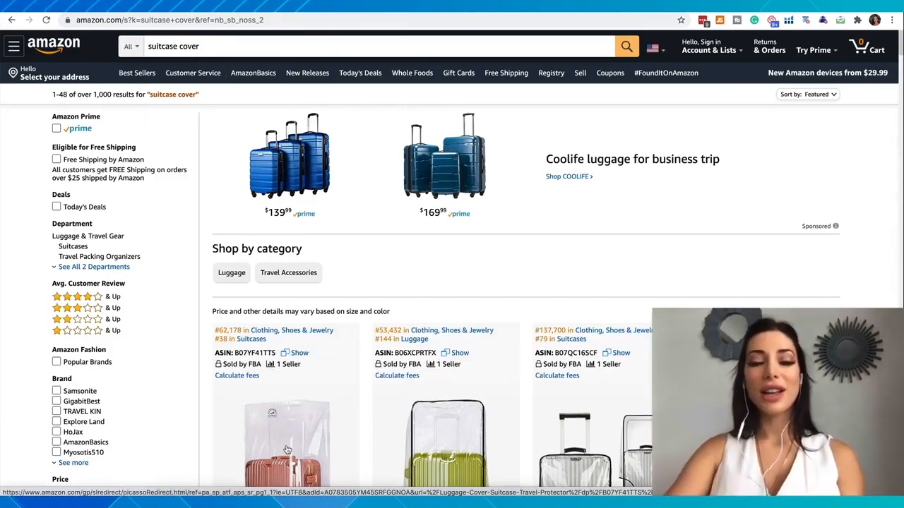
# - Open the TopZK Clear PVC Suitcase Cover Protectors listing from the search results
pyautogui.scroll(-4, 287, 450)
pyautogui.scroll(-1, 618, 291)
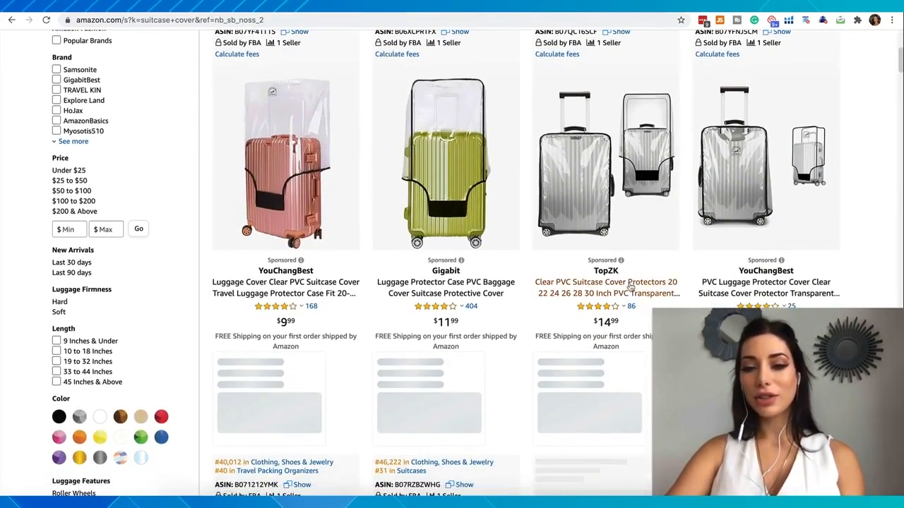
pyautogui.click(630, 286)
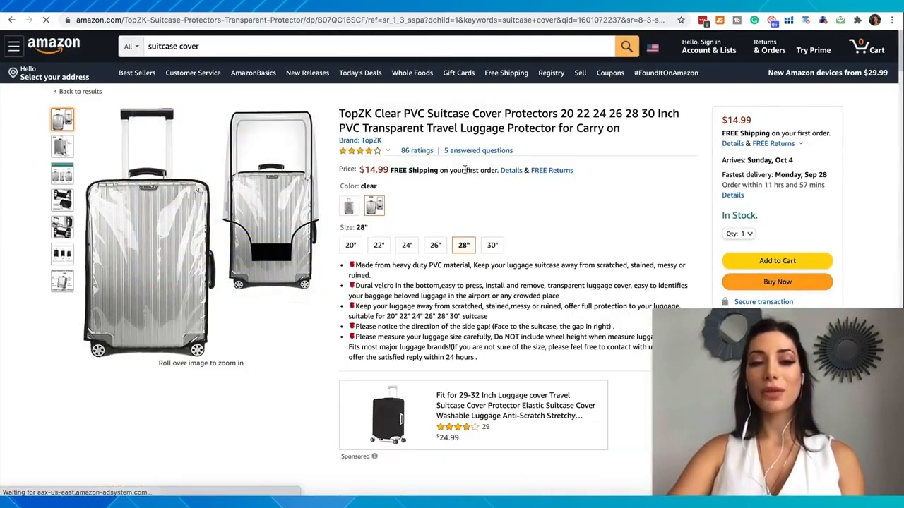
# - Examine the Best Sellers Rank and main category in the suitcase cover's product information
pyautogui.scroll(-1, 464, 173)
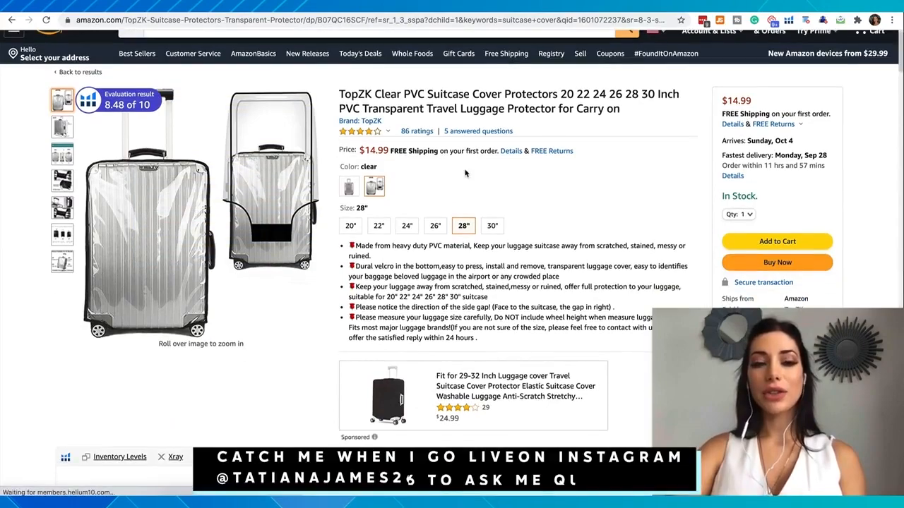
pyautogui.scroll(-3, 464, 173)
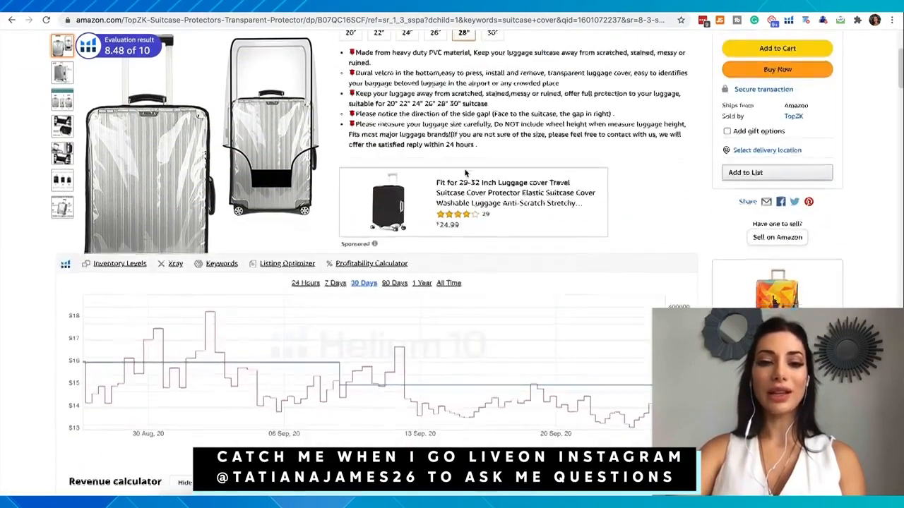
pyautogui.scroll(-20, 465, 173)
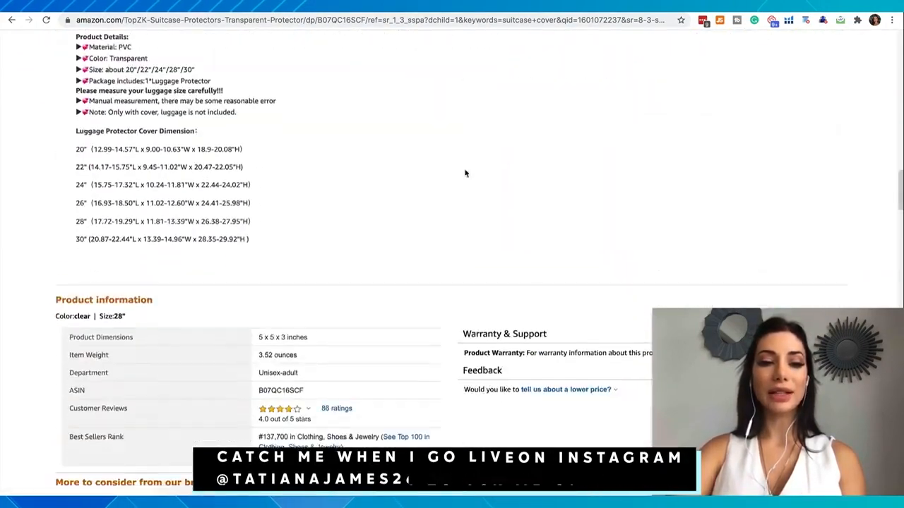
pyautogui.scroll(-4, 464, 173)
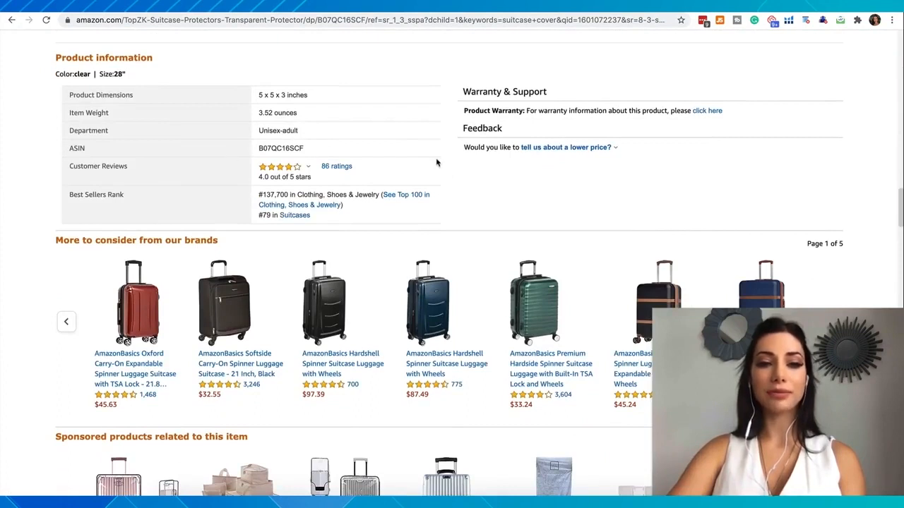
pyautogui.scroll(-1, 436, 163)
pyautogui.moveTo(76, 183); pyautogui.dragTo(105, 183)
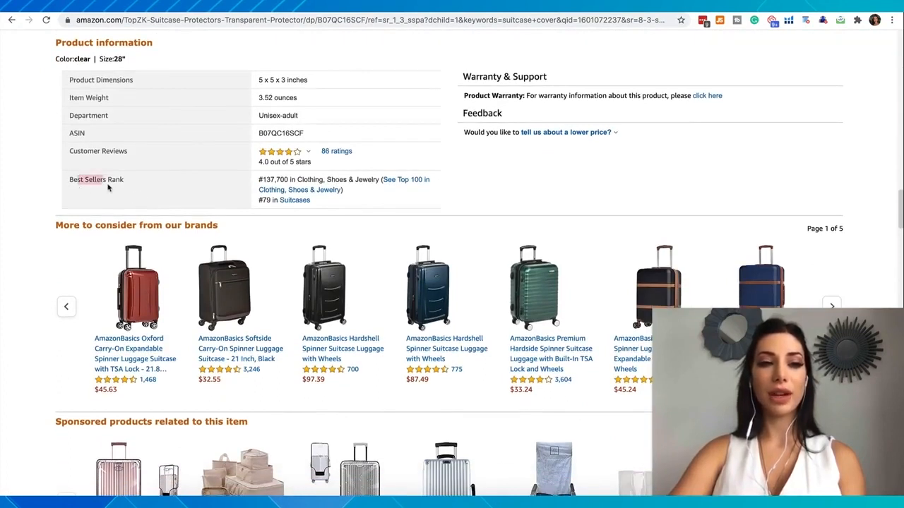
pyautogui.click(141, 55)
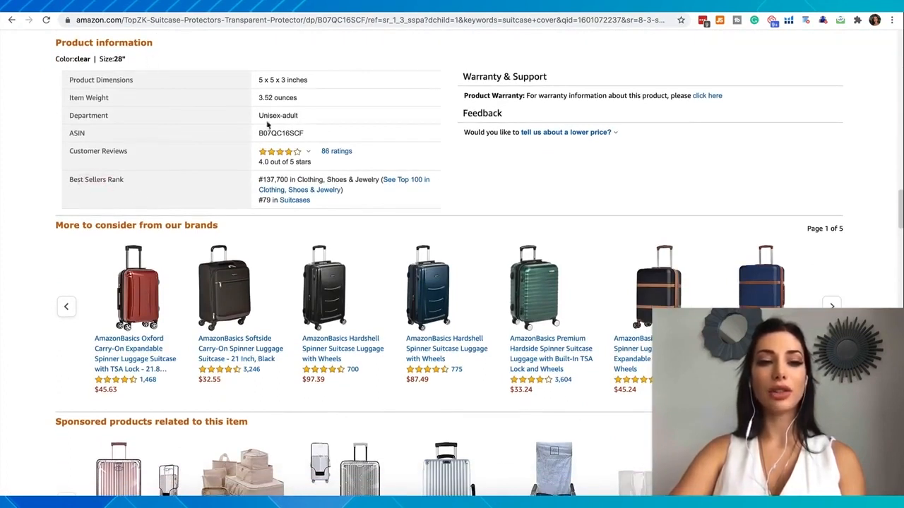
pyautogui.moveTo(297, 180); pyautogui.dragTo(380, 180)
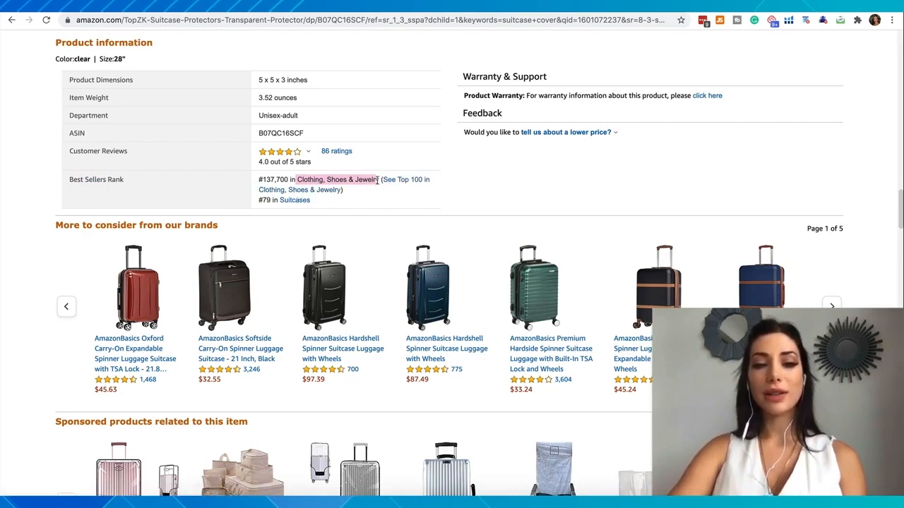
# - Copy the listing's main category rank and enter 137,700 as the Best Seller's Rank Number in Jungle Scout's Amazon Sales Estimator
pyautogui.moveTo(290, 180); pyautogui.dragTo(260, 180)
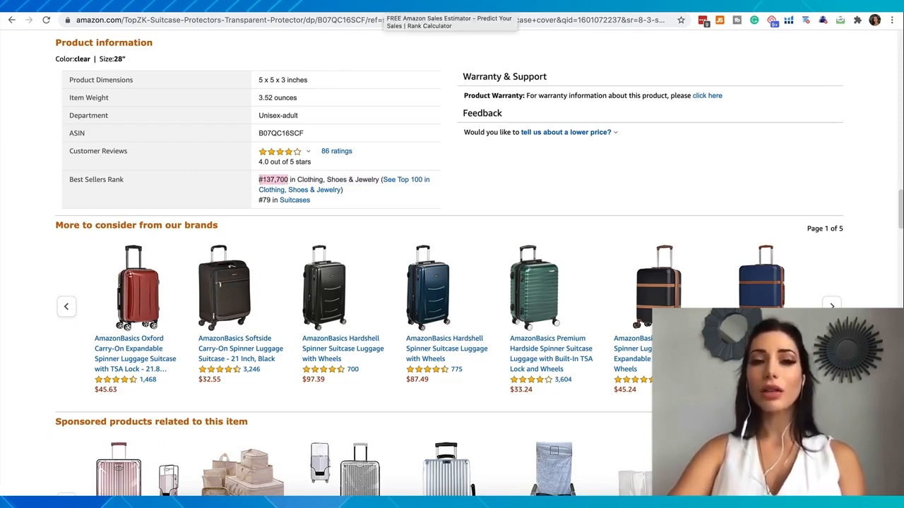
pyautogui.click(384, 5)
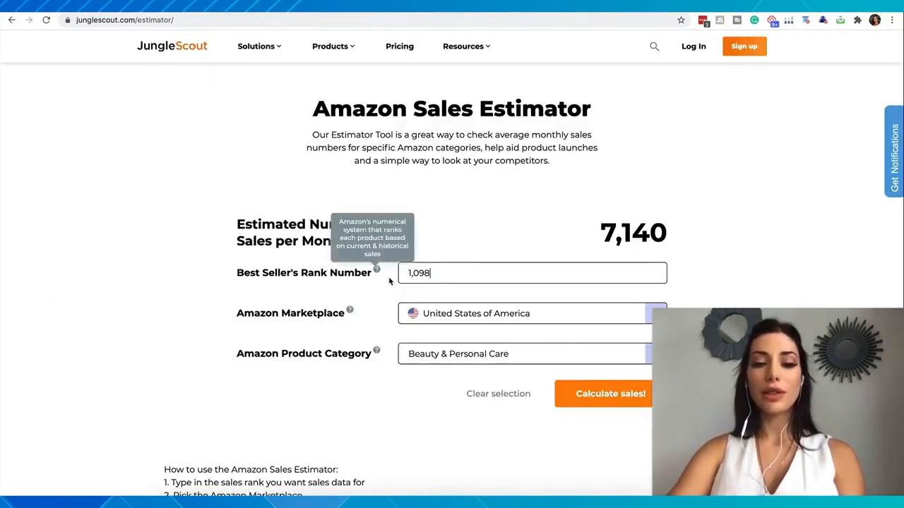
pyautogui.doubleClick(440, 276)
pyautogui.write('137,700')
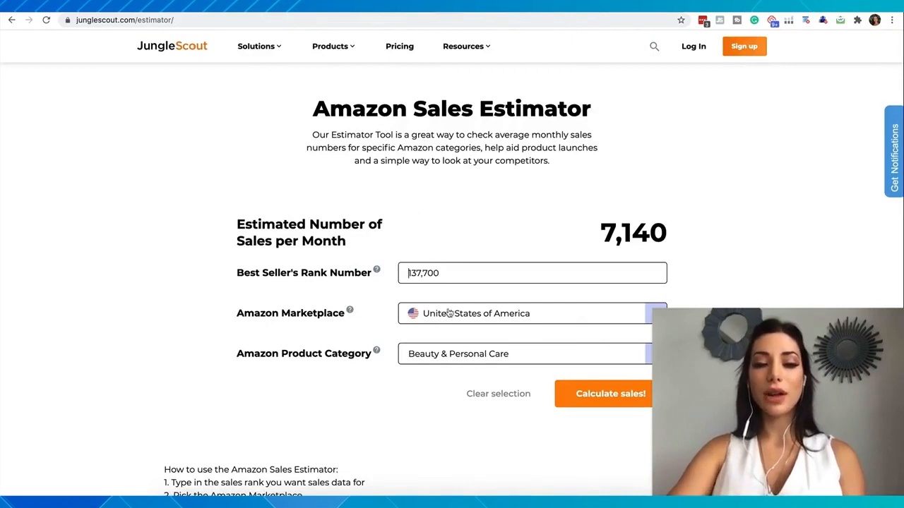
# - Check the listing's main category, set the estimator's product category to Clothing, Shoes & Jewelry and calculate the estimated monthly sales
pyautogui.click(185, 6)
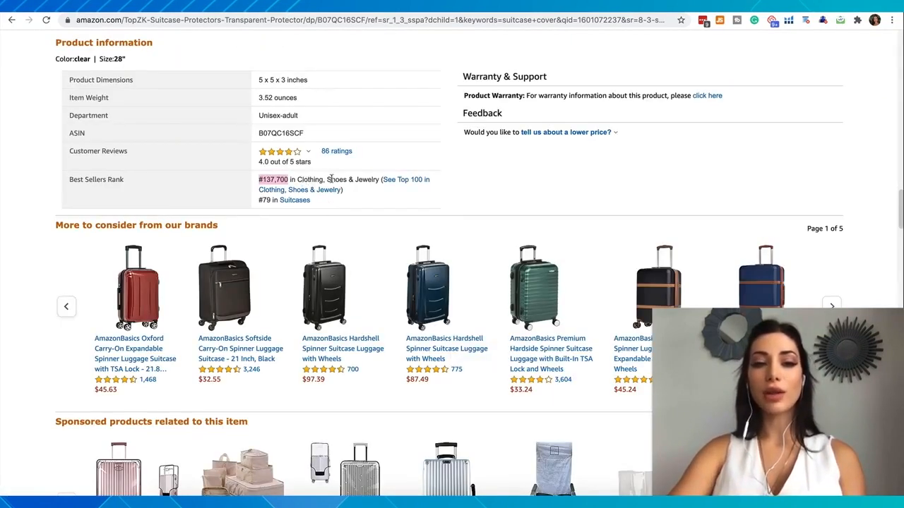
pyautogui.hotkey('ctrl', 'shift', 'Tab')
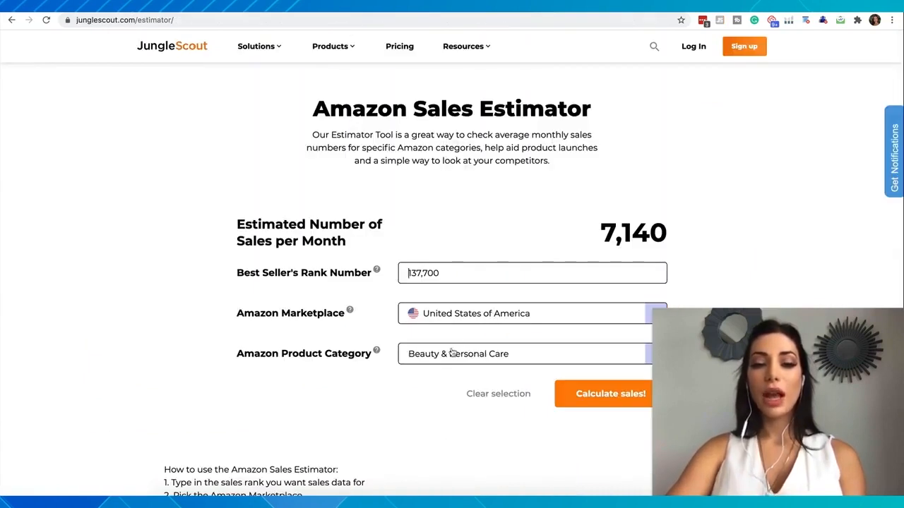
pyautogui.click(454, 353)
pyautogui.scroll(-4, 444, 399)
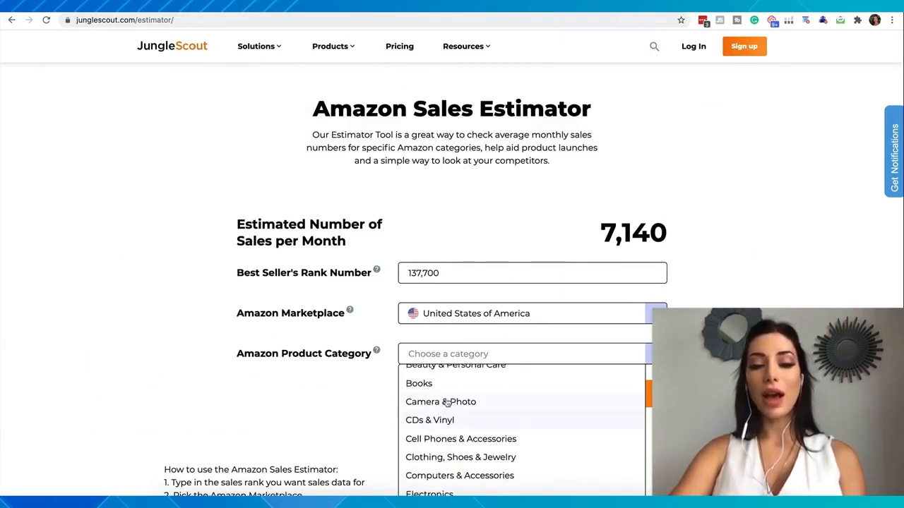
pyautogui.scroll(-1, 444, 383)
pyautogui.click(452, 435)
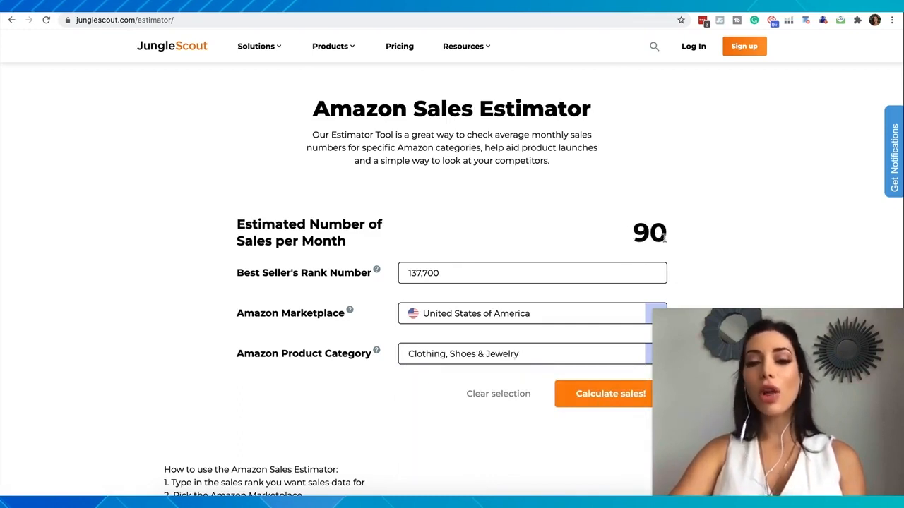
pyautogui.moveTo(664, 238); pyautogui.dragTo(611, 238)
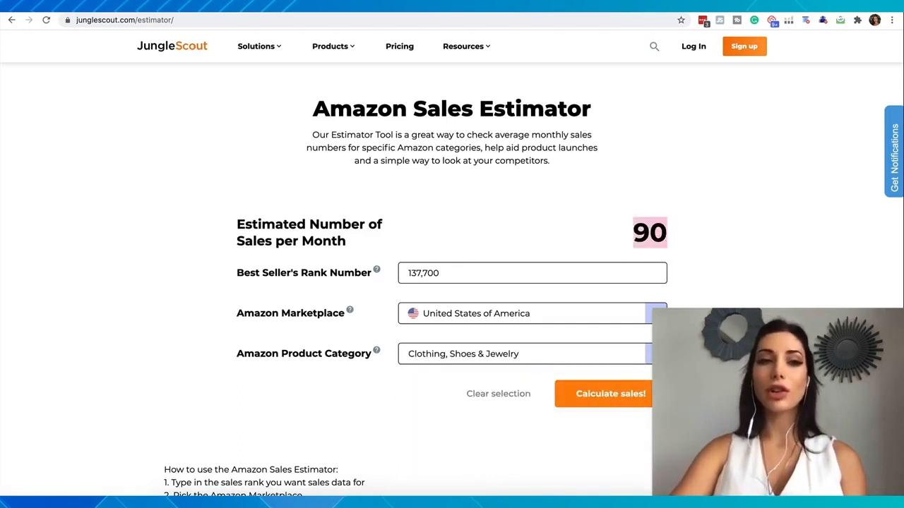
# - Return to the Amazon suitcase cover listing and examine its details, revenue calculator and the related luggage covers
pyautogui.click(304, 6)
pyautogui.scroll(-1, 332, 221)
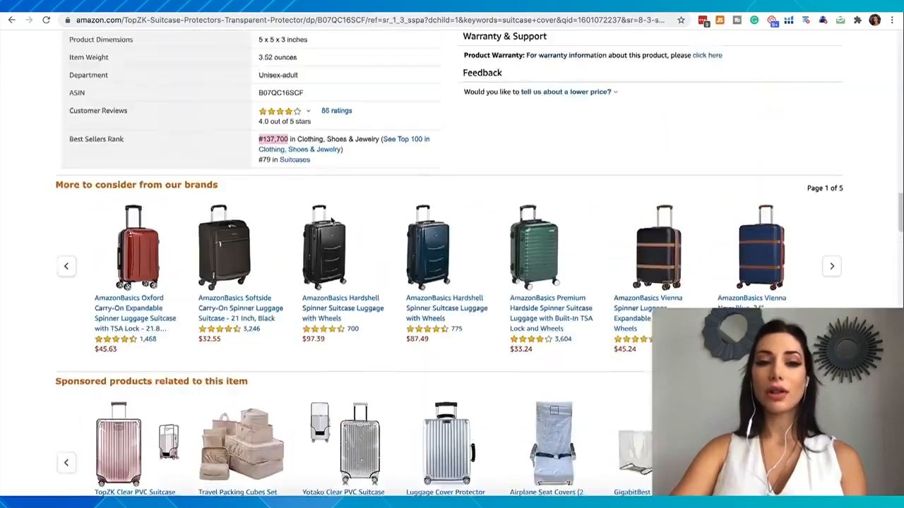
pyautogui.scroll(20, 331, 221)
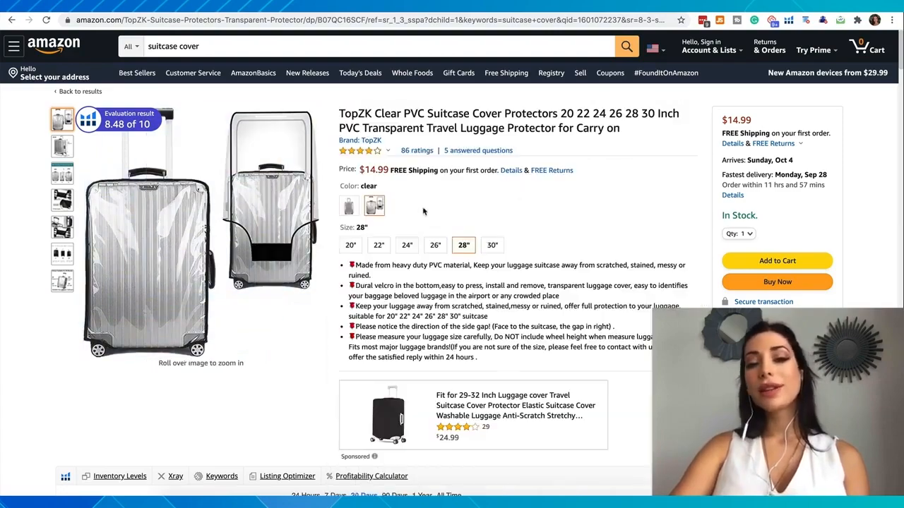
pyautogui.scroll(-10, 424, 211)
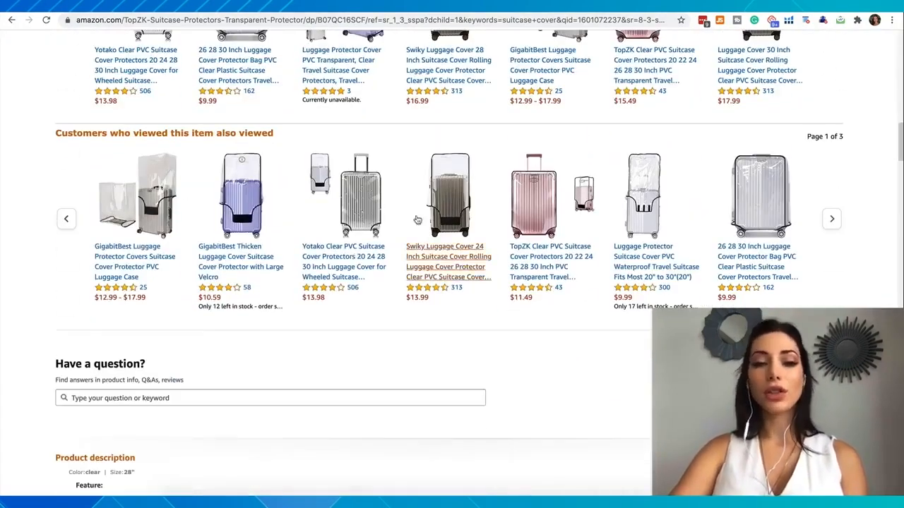
pyautogui.scroll(6, 519, 256)
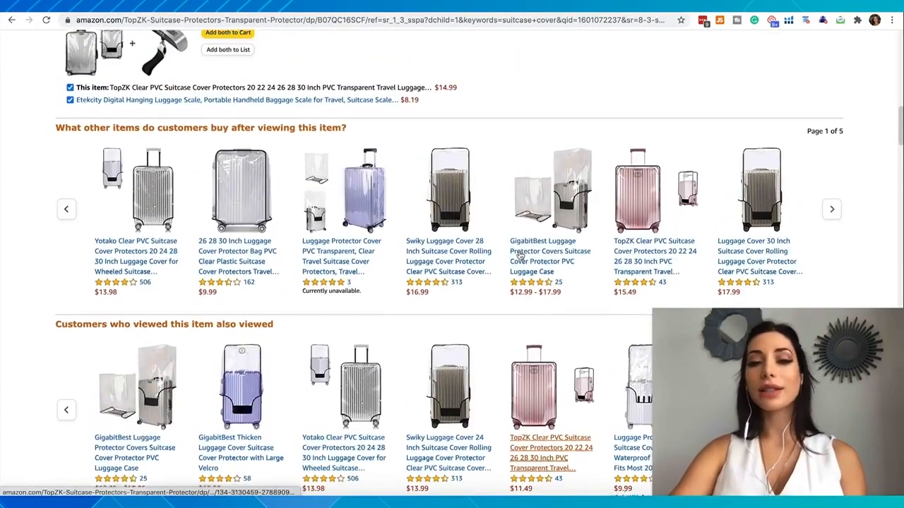
pyautogui.scroll(2, 229, 135)
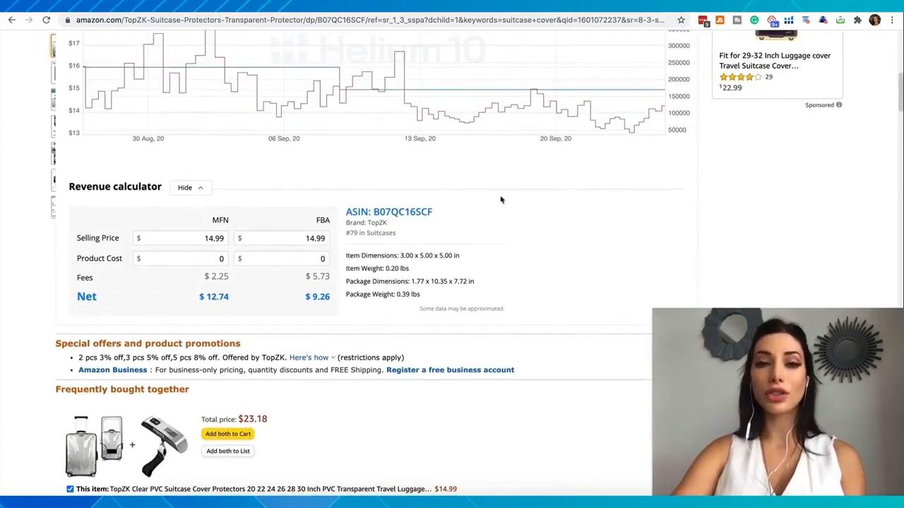
pyautogui.scroll(-2, 493, 244)
pyautogui.scroll(-4, 493, 243)
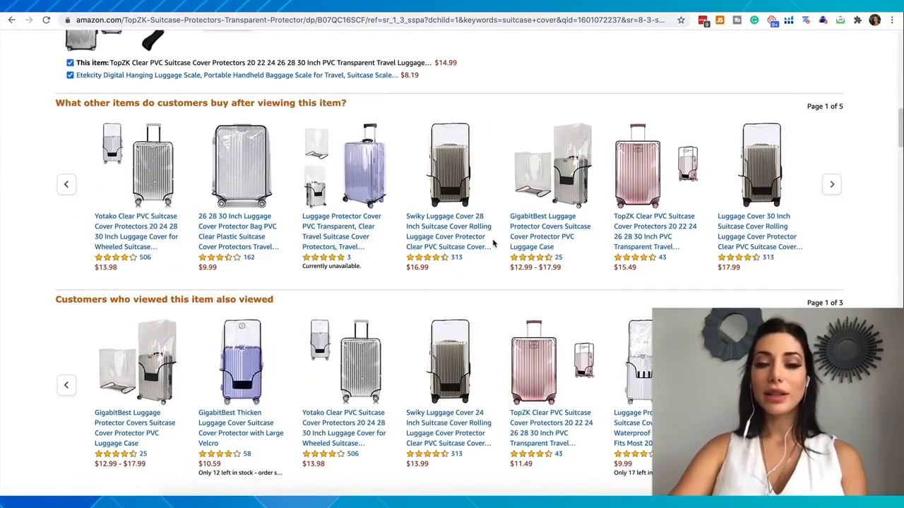
pyautogui.scroll(10, 493, 243)
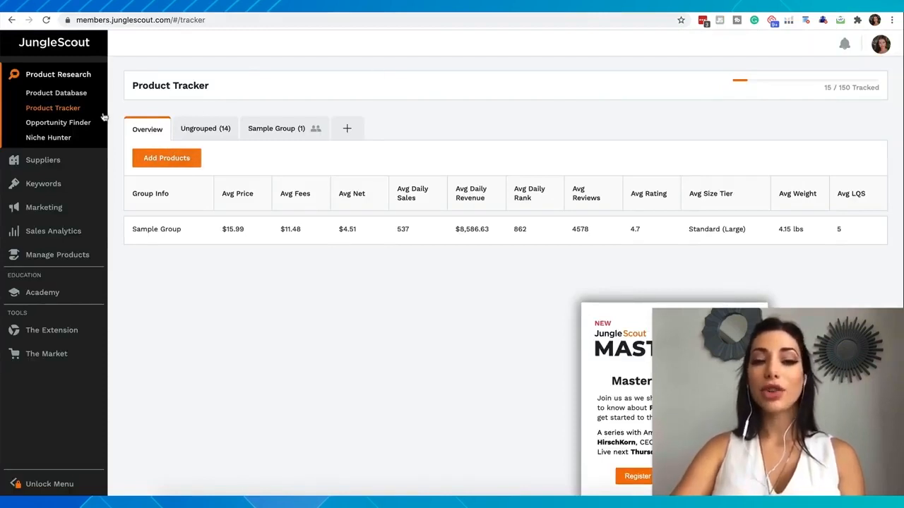
# - Open the Product Database, select all categories and exclude Watches, Video Games, Software, Music, Movies & TV and Kindle Store
pyautogui.click(63, 97)
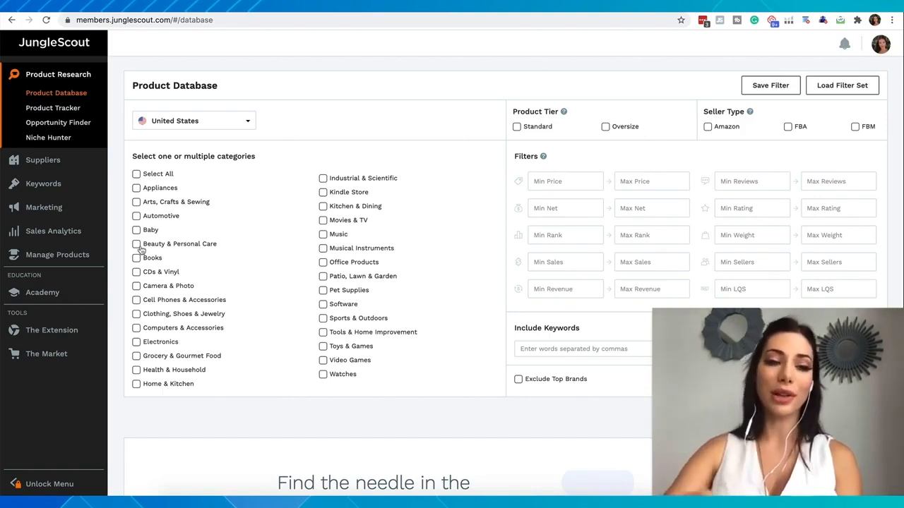
pyautogui.click(136, 176)
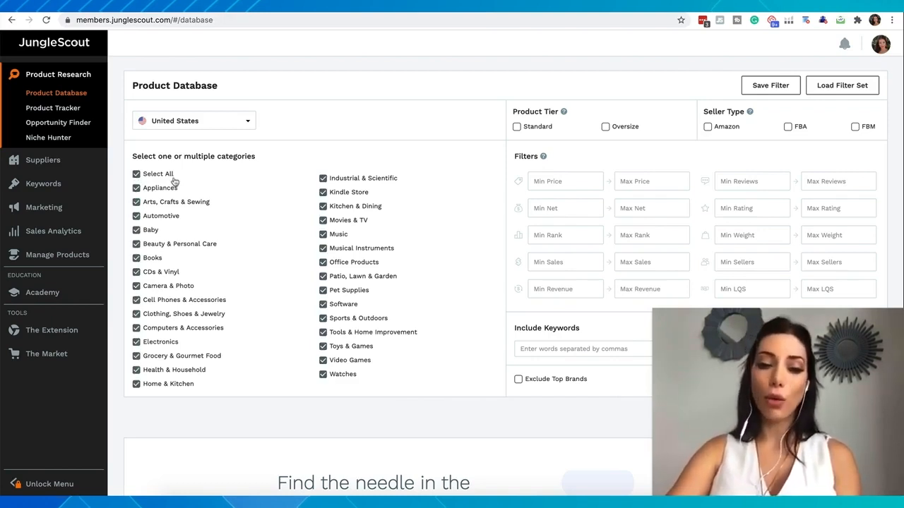
pyautogui.click(323, 375)
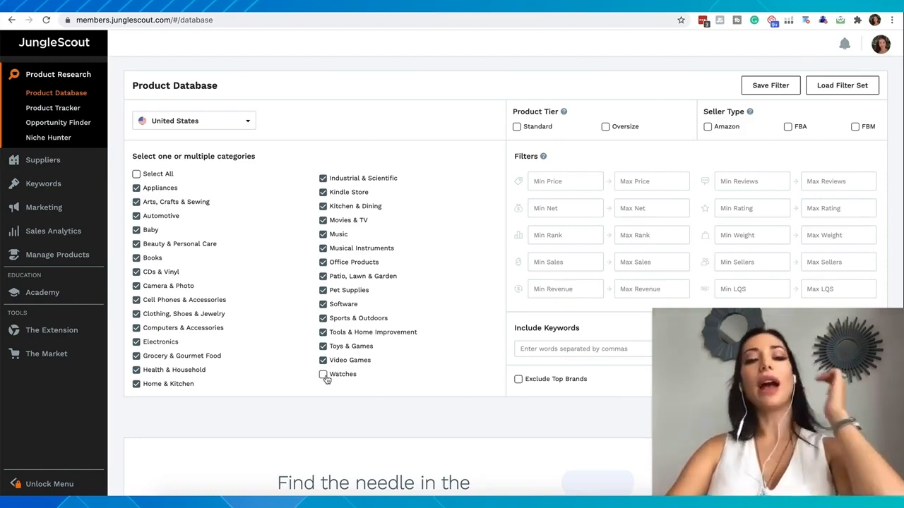
pyautogui.click(323, 361)
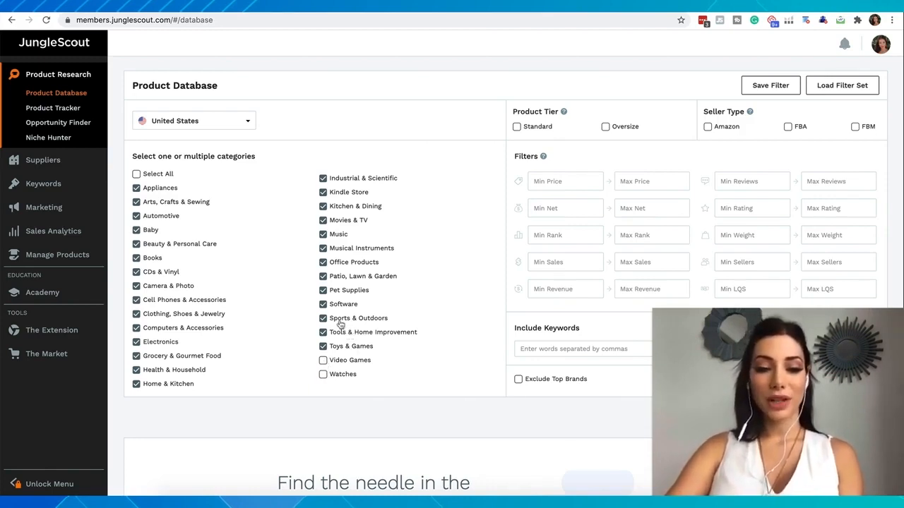
pyautogui.click(325, 304)
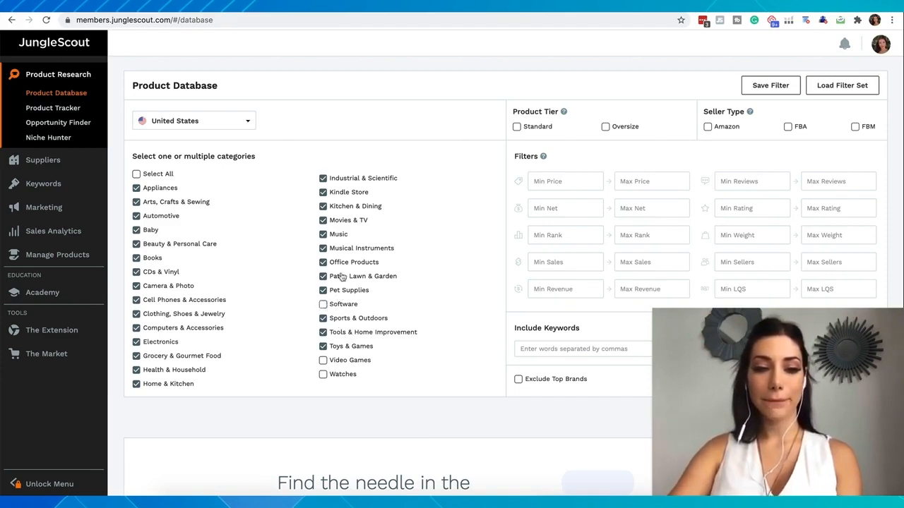
pyautogui.click(324, 235)
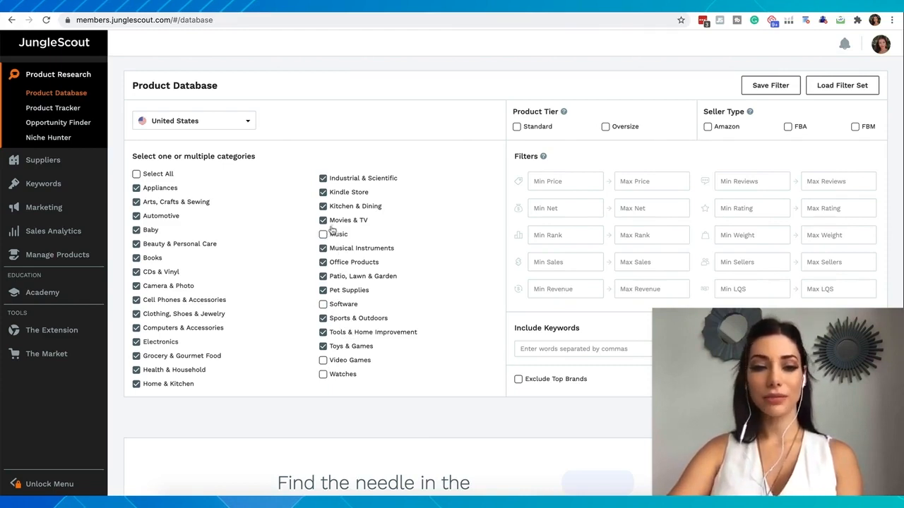
pyautogui.click(323, 221)
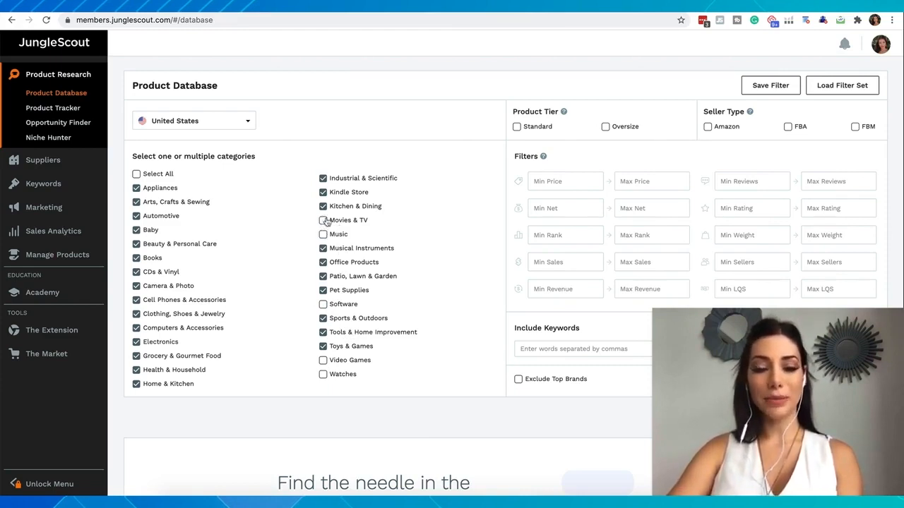
pyautogui.click(323, 194)
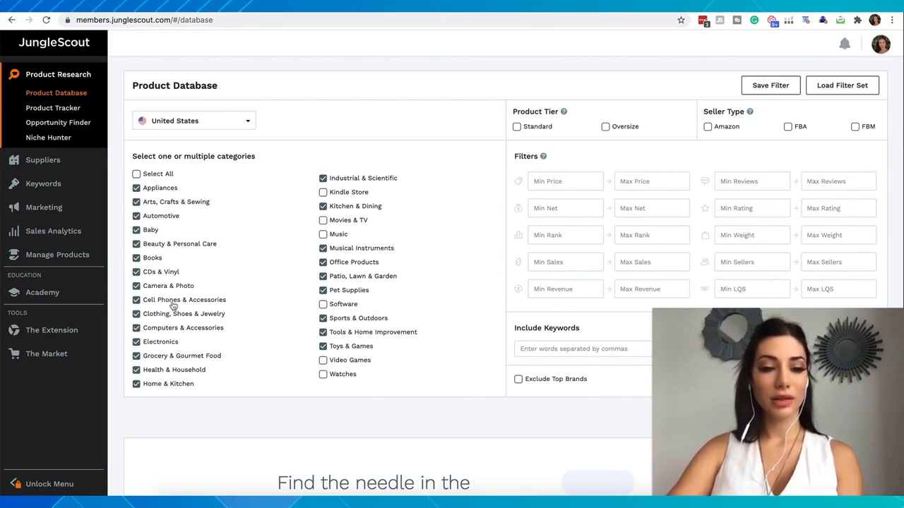
# - Exclude Camera & Photo, CDs & Vinyl, Books and Appliances, and narrow the category selection down to Arts, Crafts & Sewing only
pyautogui.click(137, 328)
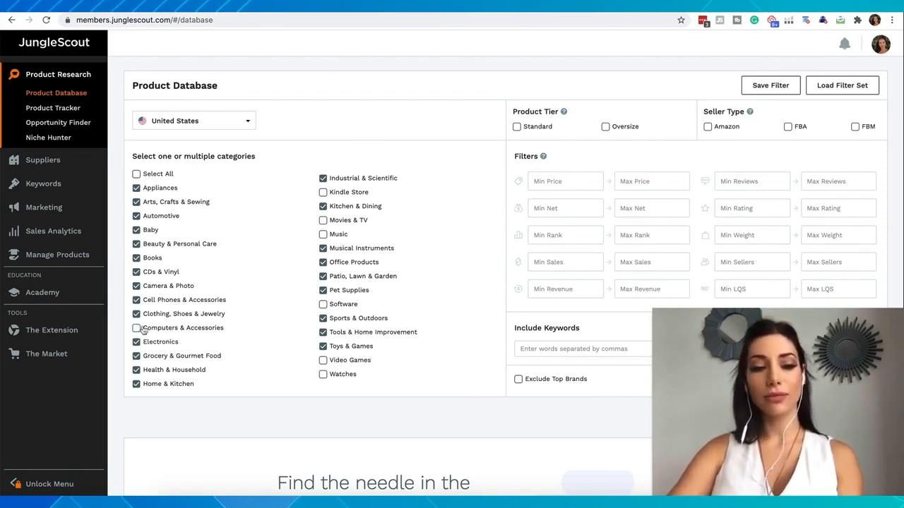
pyautogui.click(137, 329)
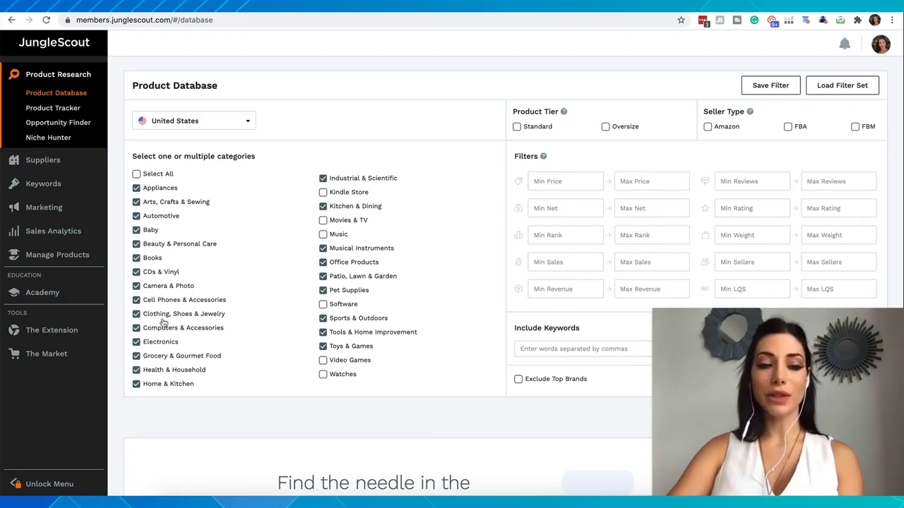
pyautogui.click(136, 286)
pyautogui.click(136, 273)
pyautogui.click(136, 258)
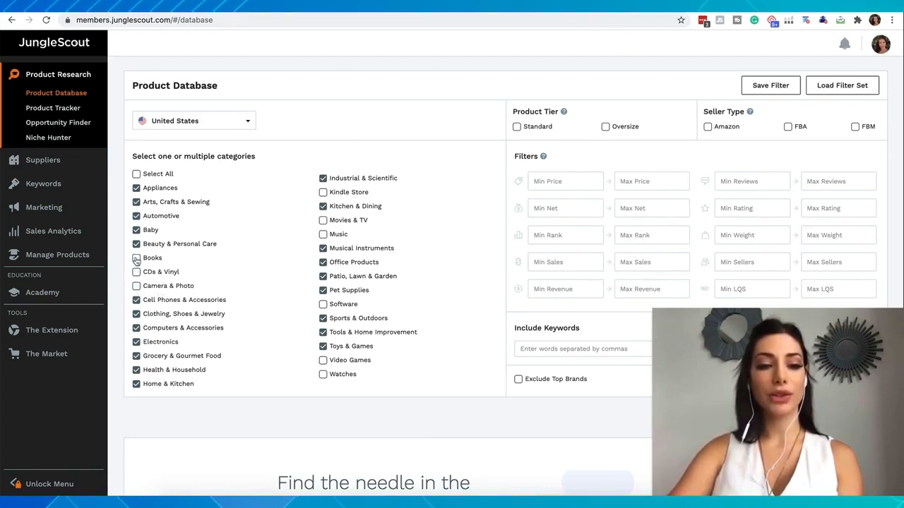
pyautogui.click(136, 188)
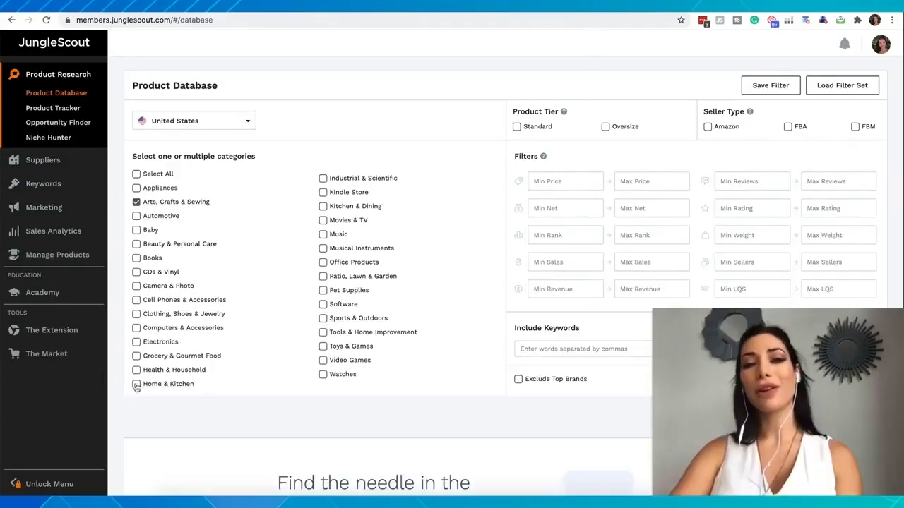
pyautogui.click(136, 384)
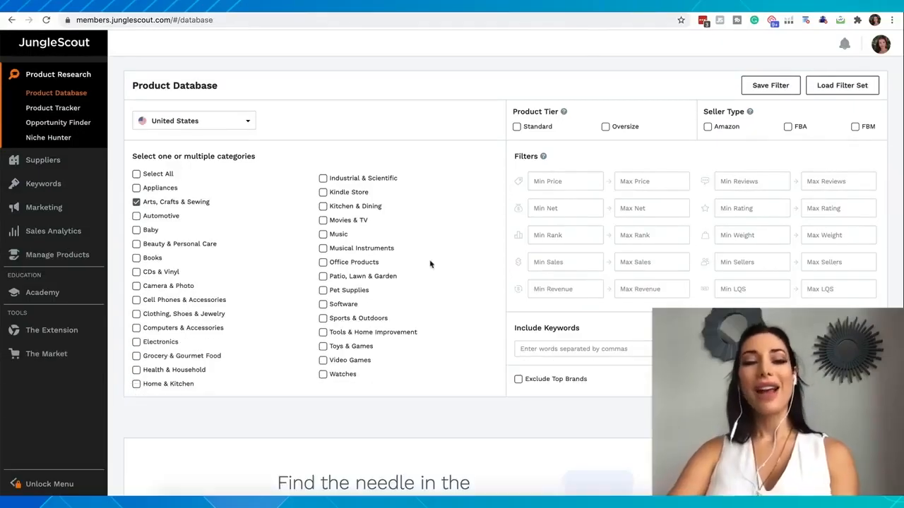
# - Keep United States as the marketplace and restrict products to the Standard tier with Amazon and FBA sellers
pyautogui.click(242, 125)
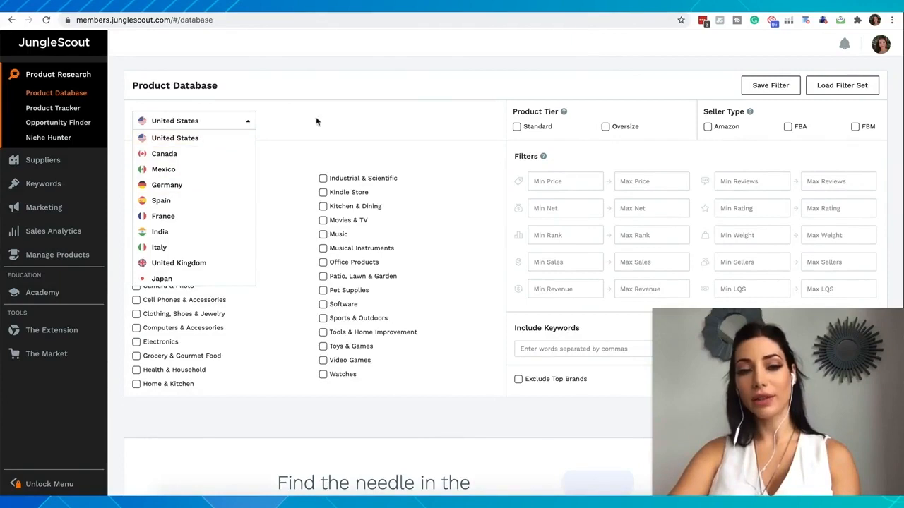
pyautogui.click(334, 125)
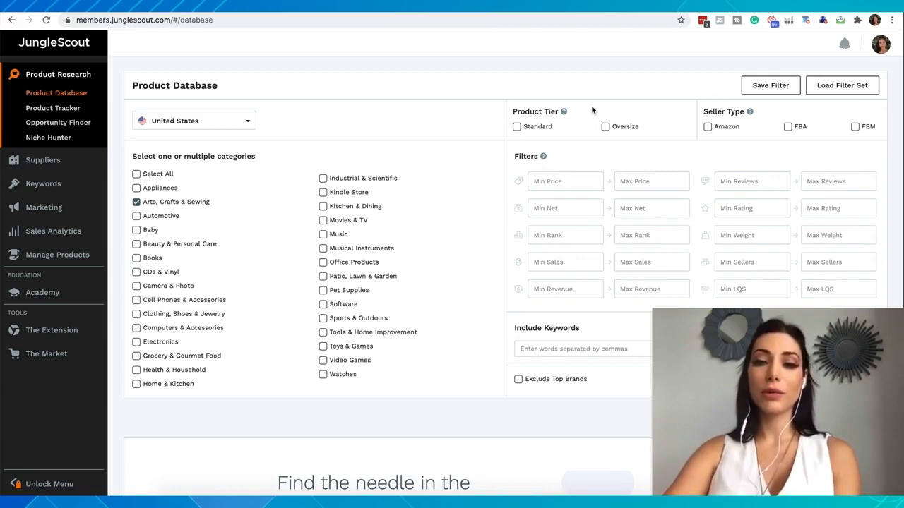
pyautogui.click(517, 128)
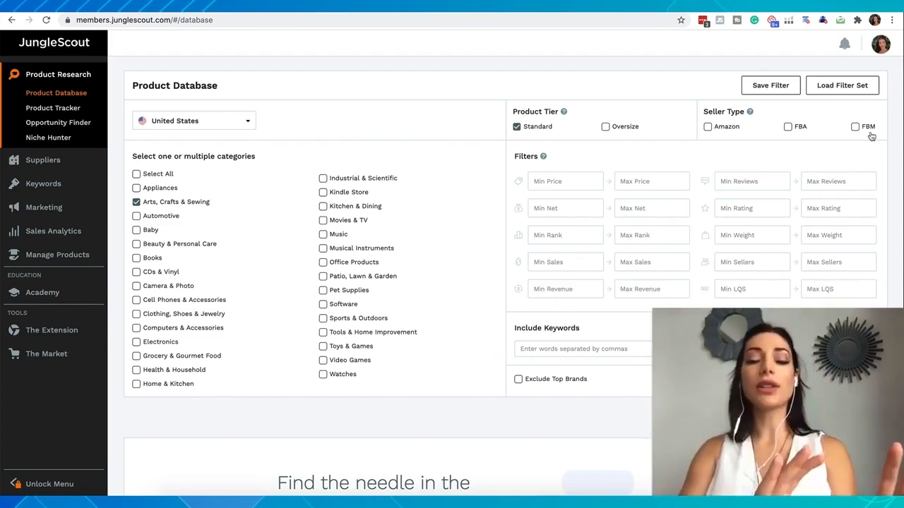
pyautogui.click(707, 128)
pyautogui.click(789, 127)
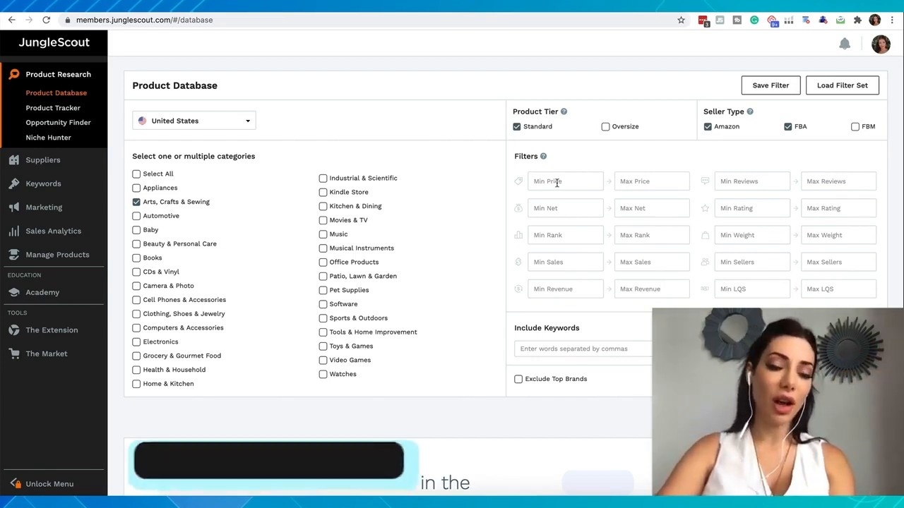
# - Set the price filter to a minimum of 15 and a maximum of 70
pyautogui.click(557, 182)
pyautogui.write('15')
pyautogui.click(642, 185)
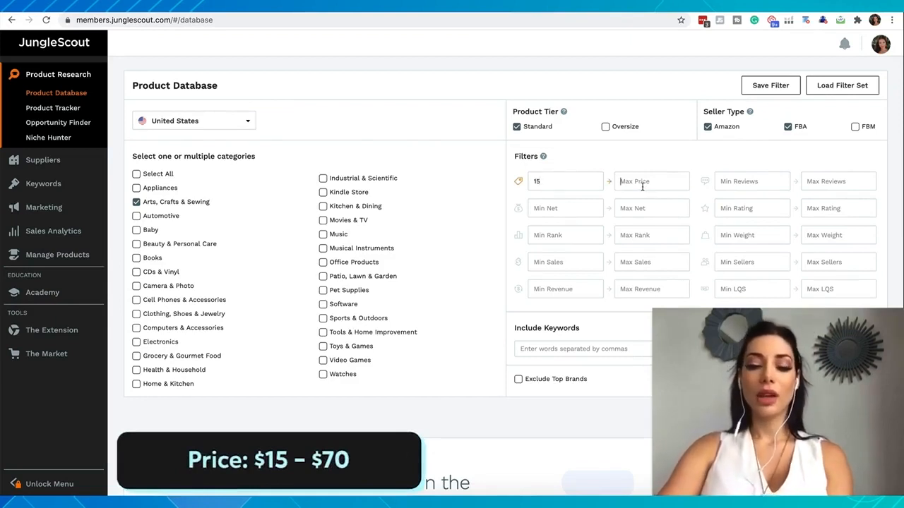
pyautogui.write('70')
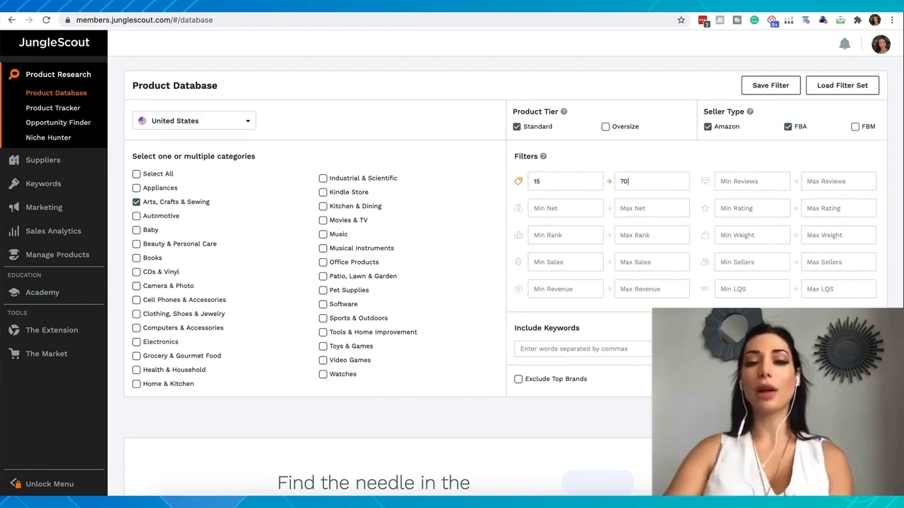
# - Limit reviews to a maximum of 500 and set the minimum sales to 300
pyautogui.click(838, 181)
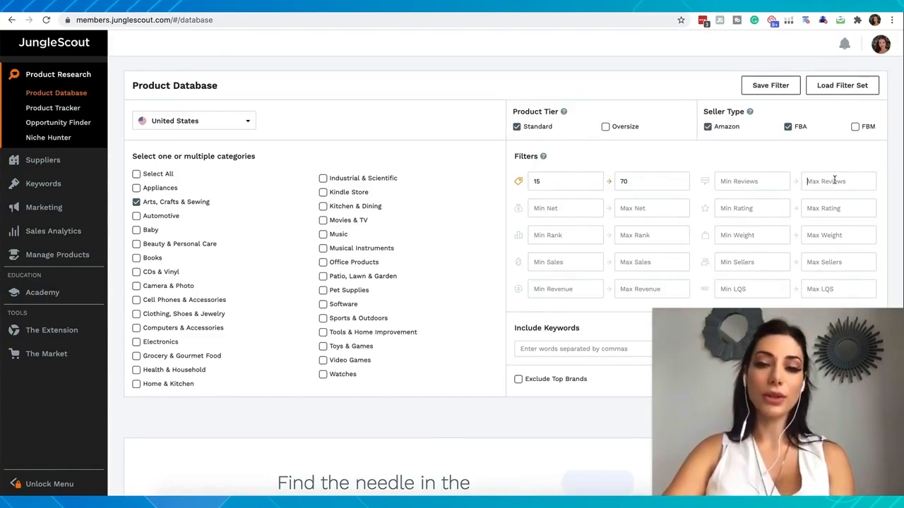
pyautogui.write('50')
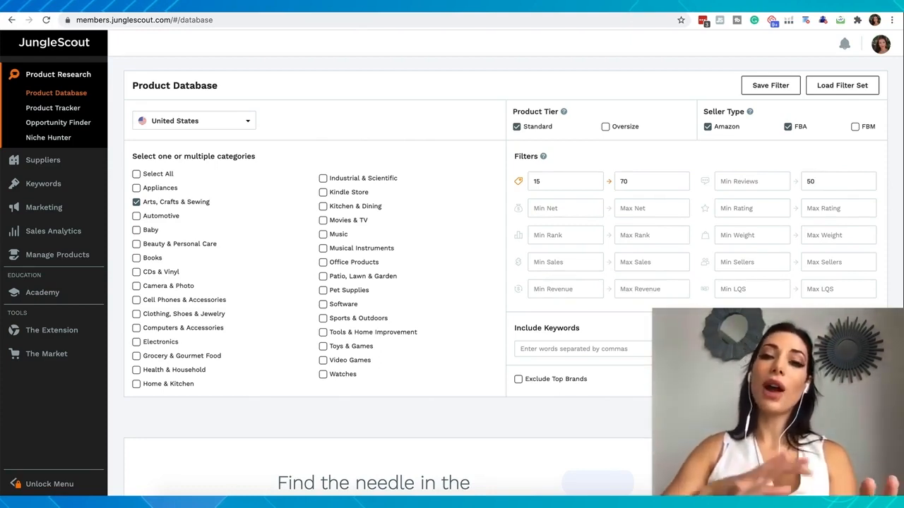
pyautogui.write('0')
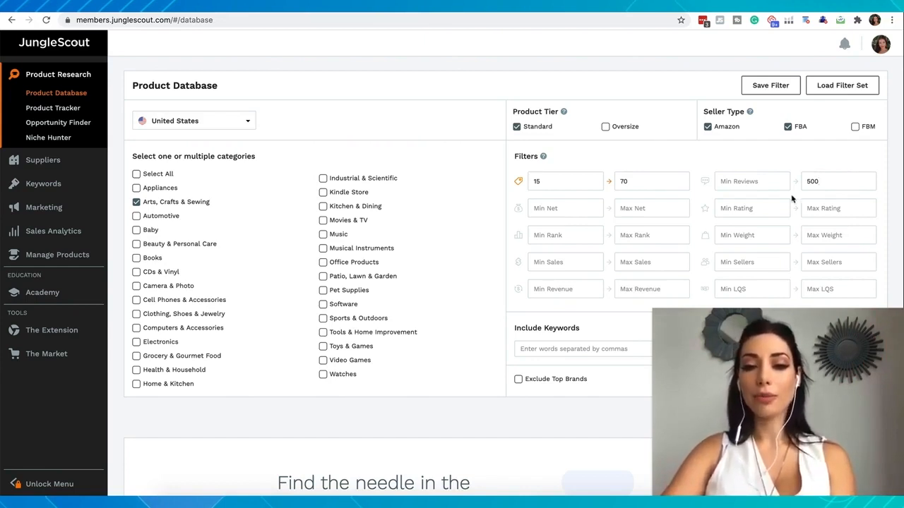
pyautogui.click(578, 261)
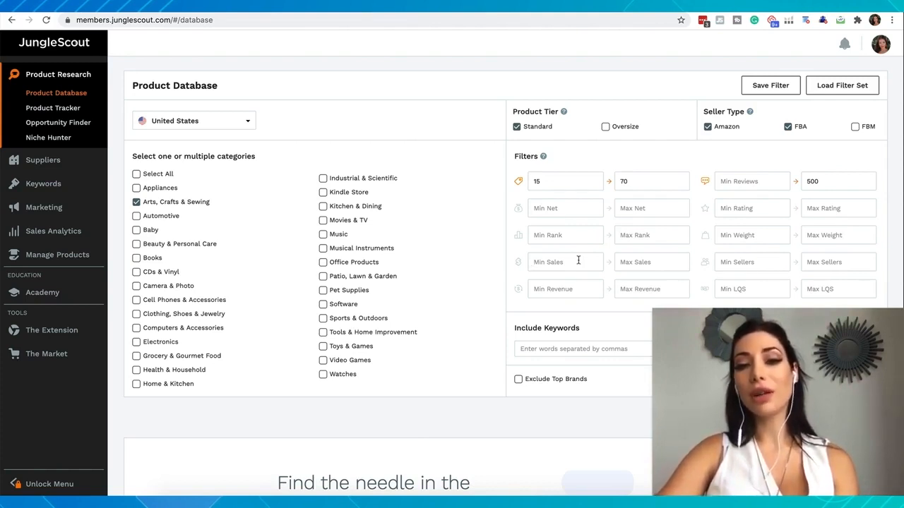
pyautogui.write('300')
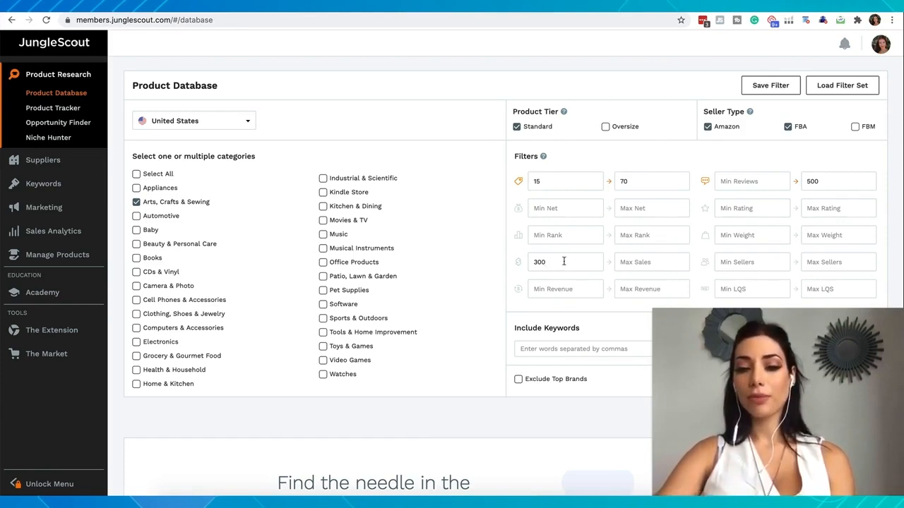
pyautogui.scroll(-1, 563, 261)
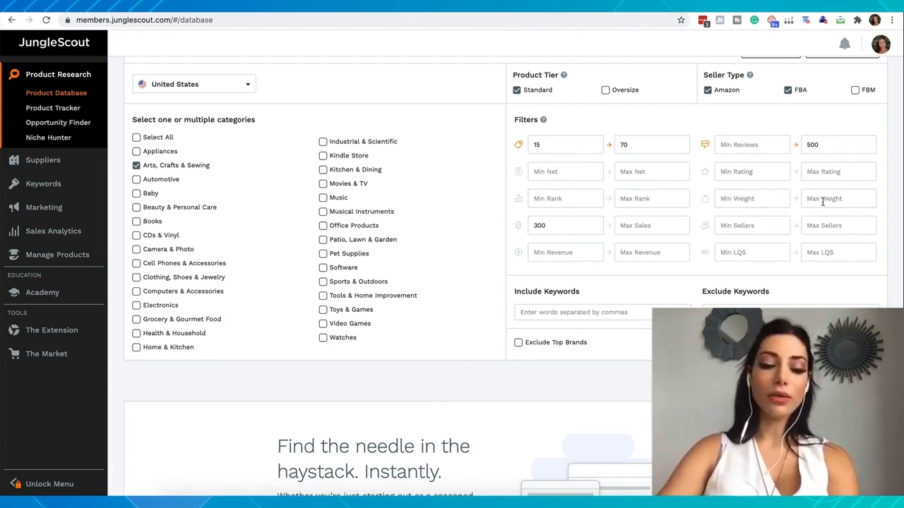
pyautogui.write('2.5')
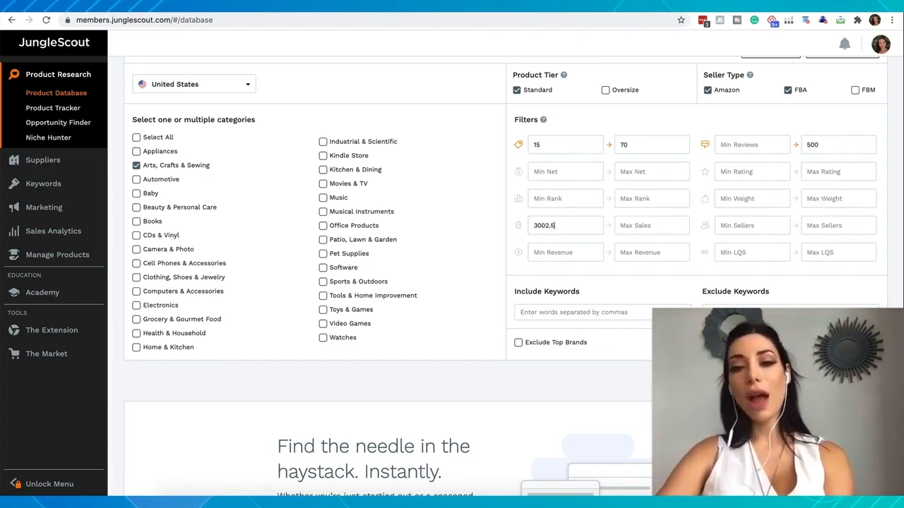
pyautogui.press('BackSpace')
pyautogui.press('BackSpace')
pyautogui.press('BackSpace')
pyautogui.click(835, 199)
pyautogui.write('2.5')
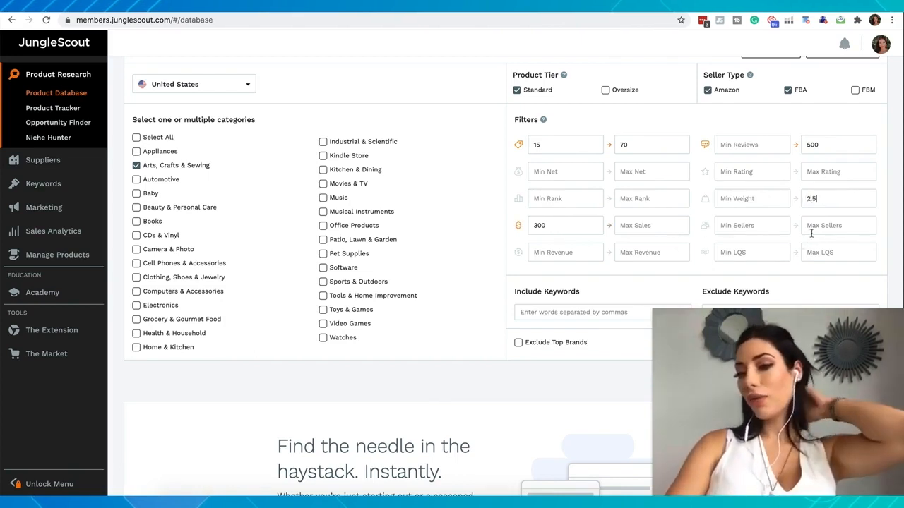
pyautogui.press('BackSpace')
pyautogui.press('BackSpace')
pyautogui.press('BackSpace')
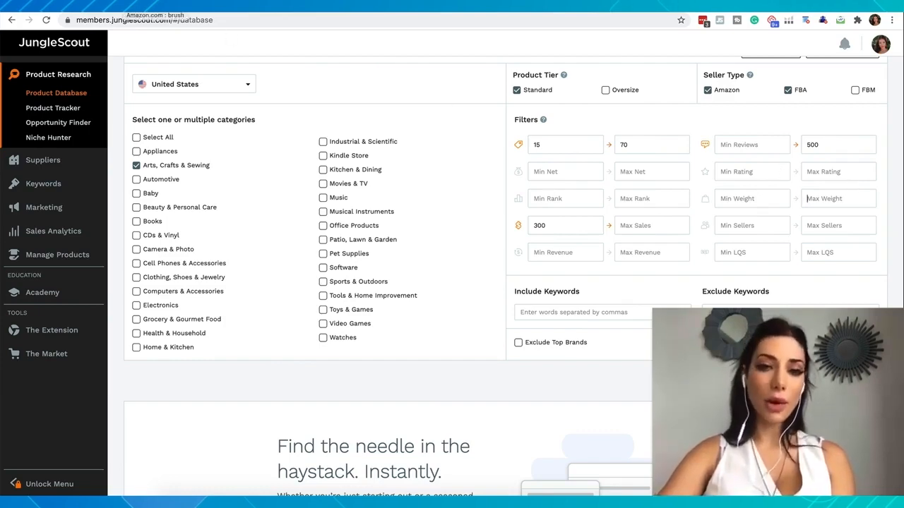
# - Switch to the Amazon search results for brush and examine the listings' star ratings, review counts and sales data
pyautogui.click(148, 2)
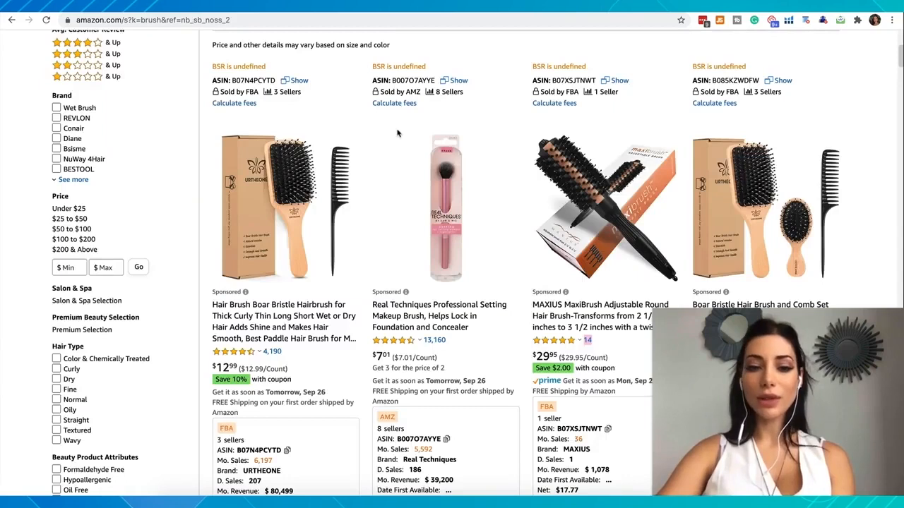
pyautogui.moveTo(406, 345)
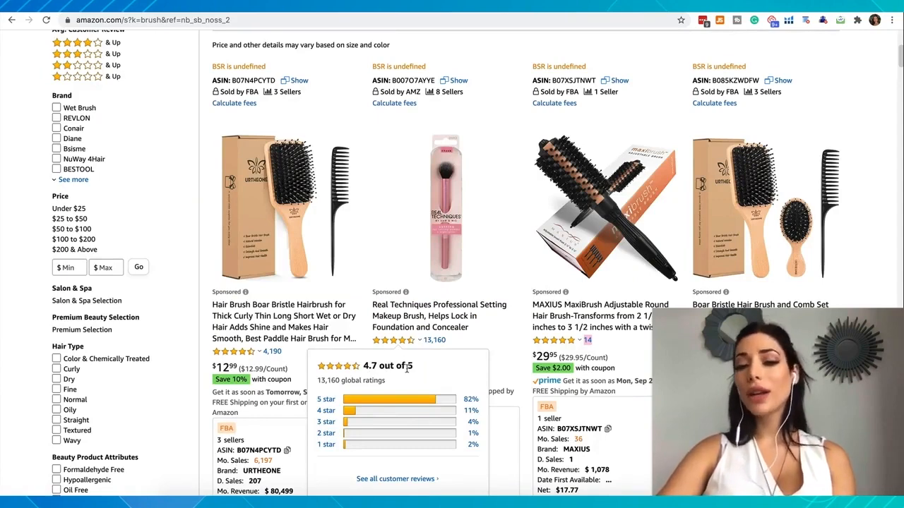
pyautogui.moveTo(260, 352)
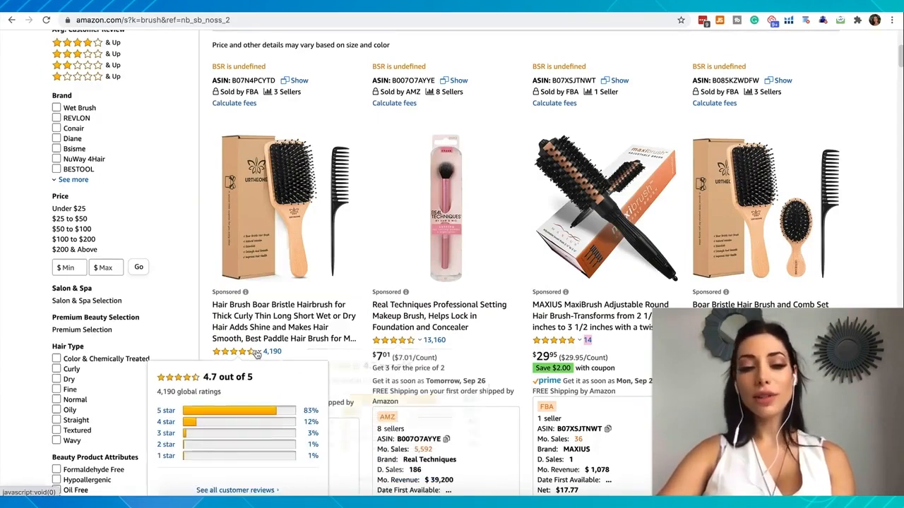
pyautogui.scroll(-1, 515, 318)
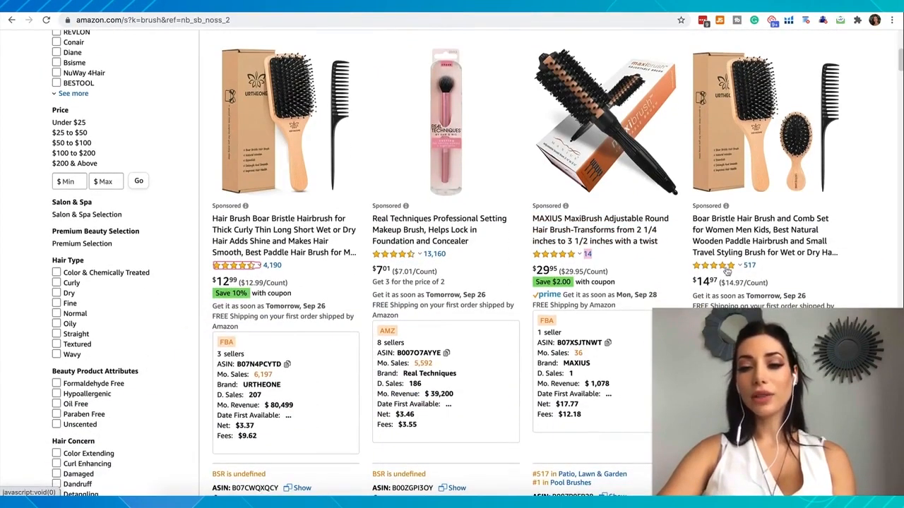
pyautogui.moveTo(726, 269)
pyautogui.scroll(-5, 556, 264)
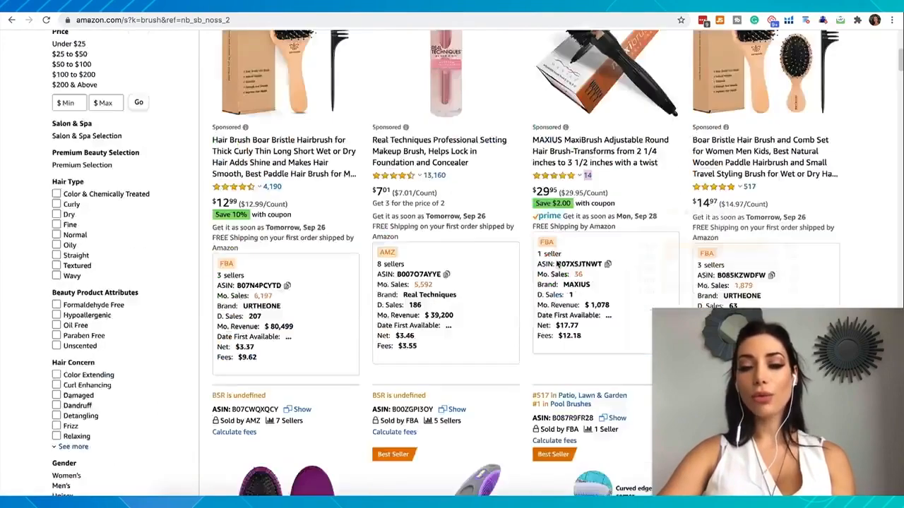
pyautogui.scroll(-1, 557, 265)
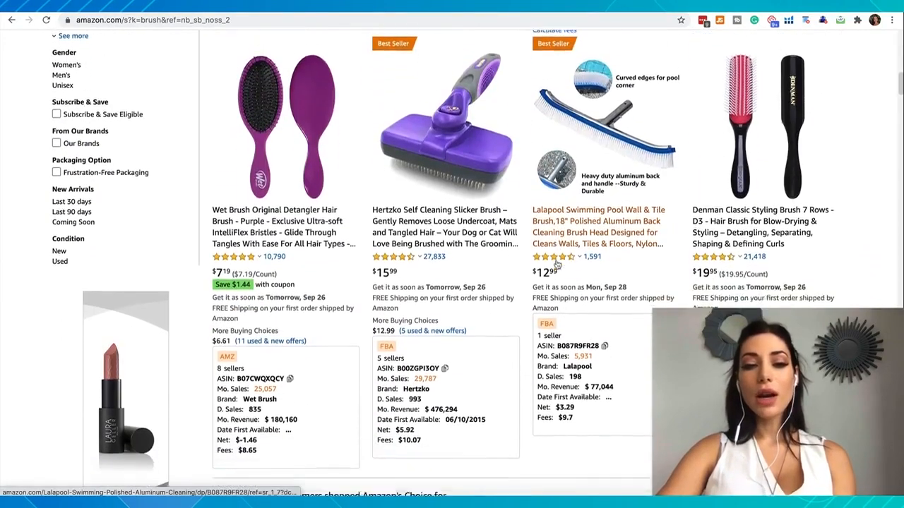
pyautogui.scroll(-3, 556, 259)
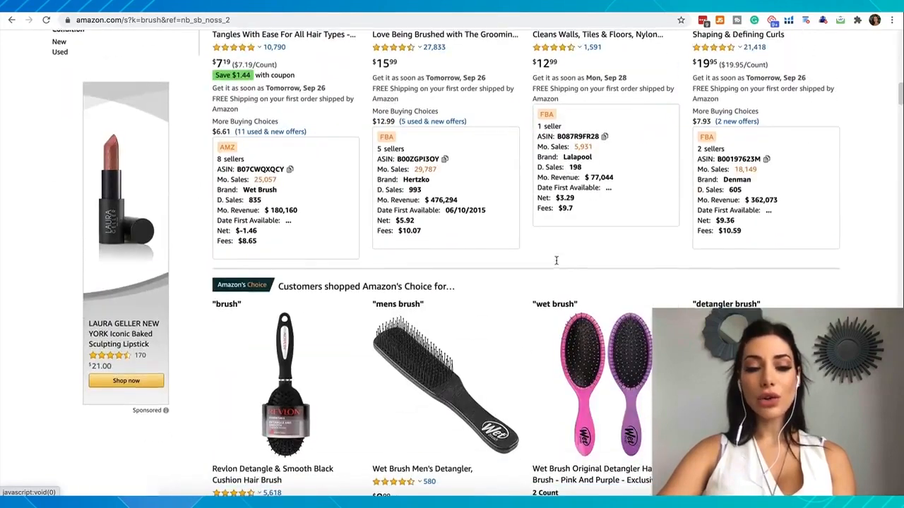
# - Examine the star-rating breakdowns of the Amazon's Choice brushes and of the Genround plastic bottle cutter listing on Amazon
pyautogui.scroll(-3, 557, 262)
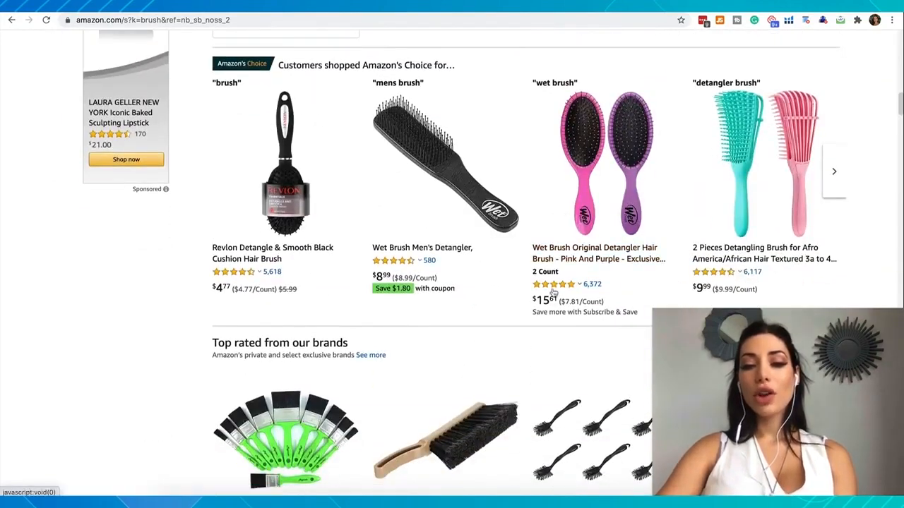
pyautogui.moveTo(554, 291)
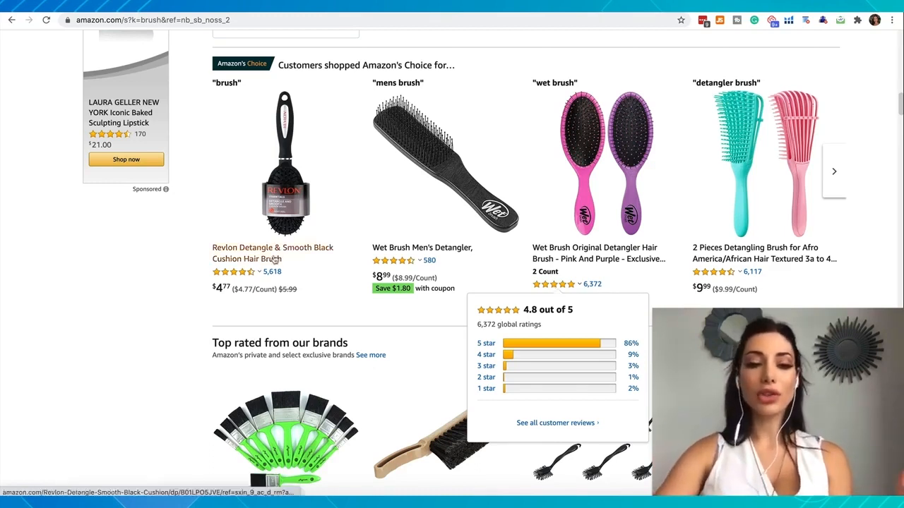
pyautogui.moveTo(249, 274)
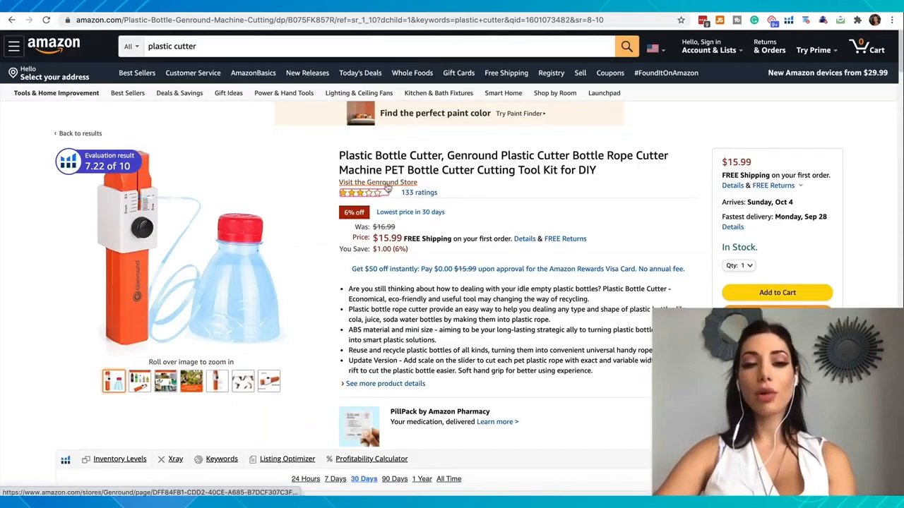
pyautogui.moveTo(357, 201)
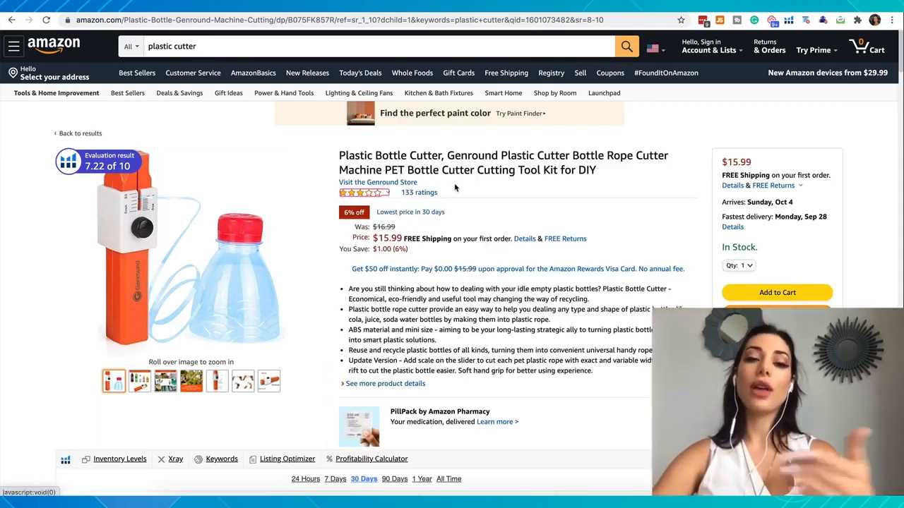
pyautogui.moveTo(371, 193)
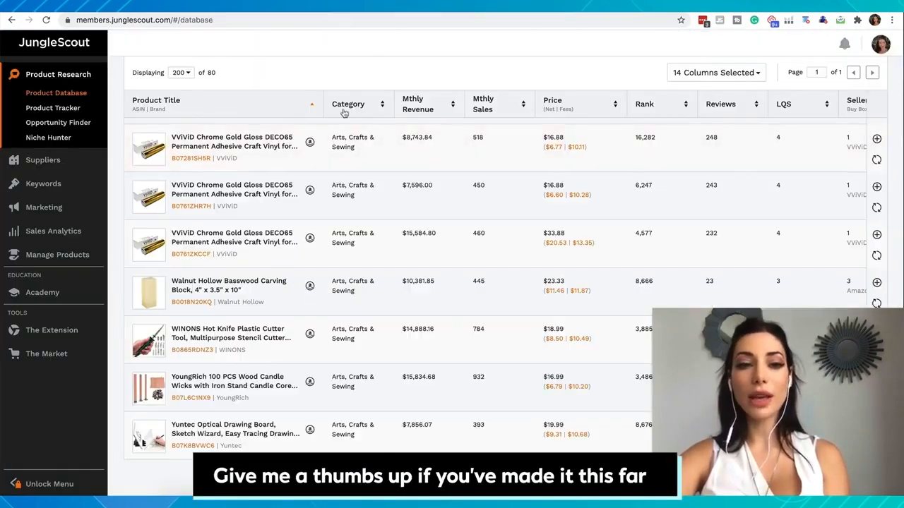
# - Switch to Jungle Scout's Product Database and search Arts, Crafts & Sewing with a maximum rating of 3.7, leaving Exclude Top Brands off
pyautogui.scroll(20, 344, 112)
pyautogui.scroll(-1, 344, 113)
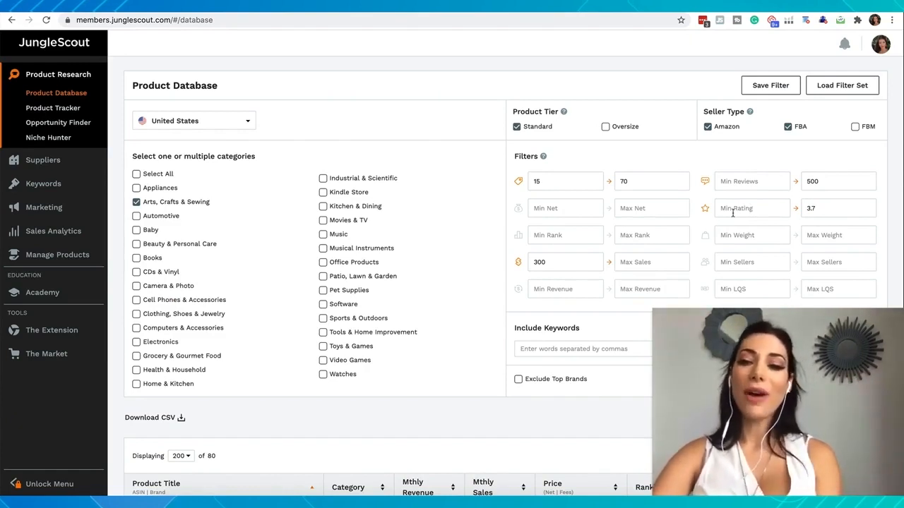
pyautogui.moveTo(807, 208); pyautogui.dragTo(819, 209)
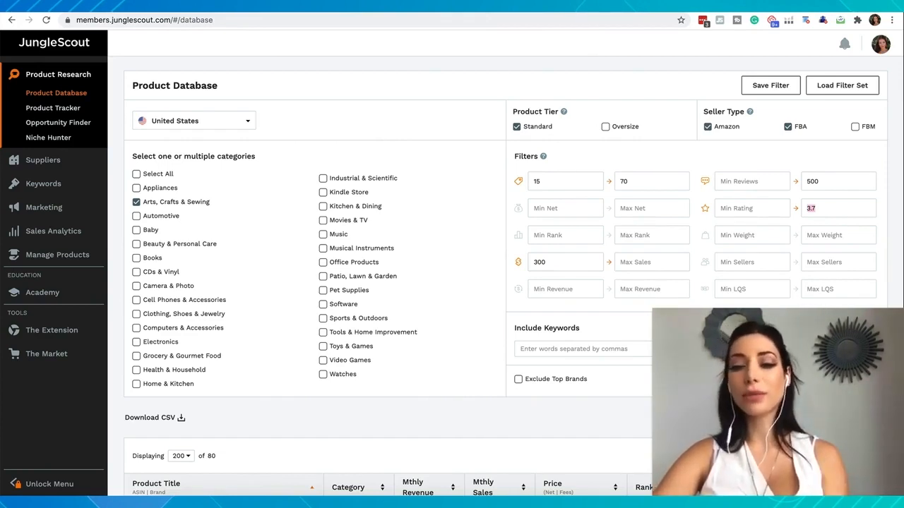
pyautogui.scroll(-1, 494, 282)
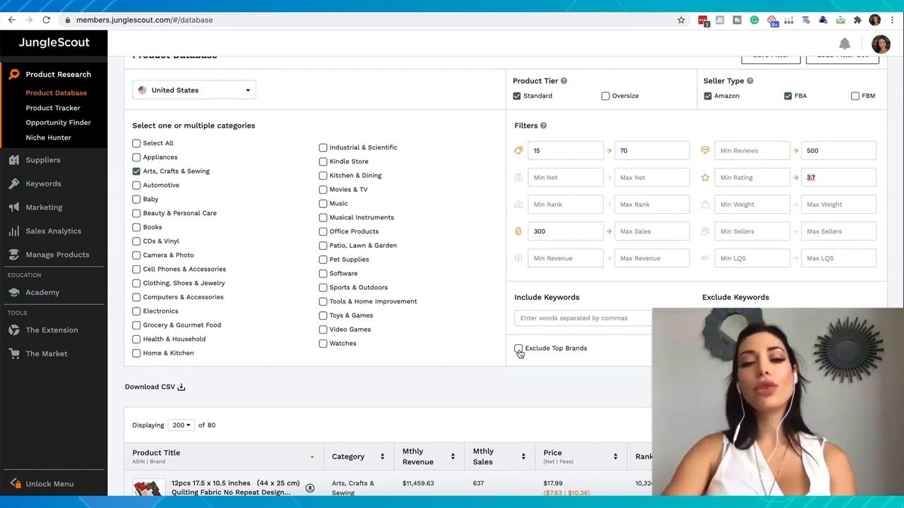
pyautogui.click(519, 351)
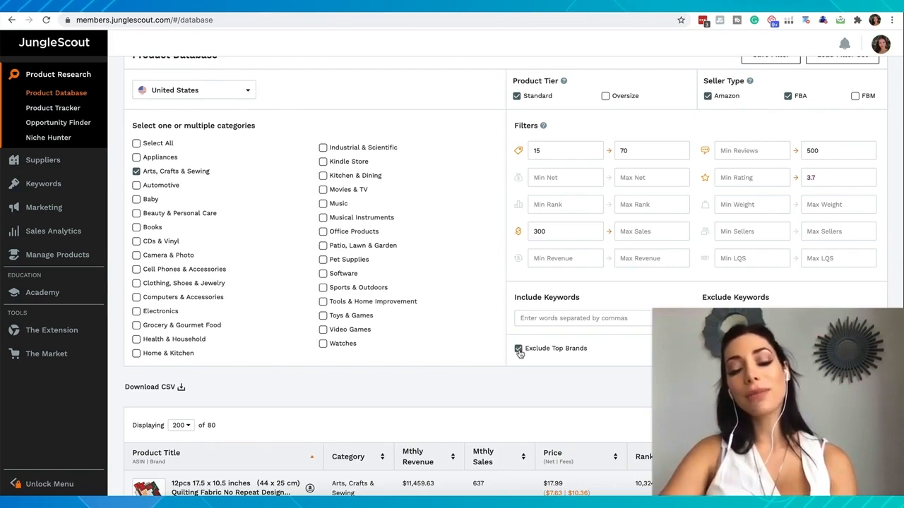
pyautogui.click(519, 349)
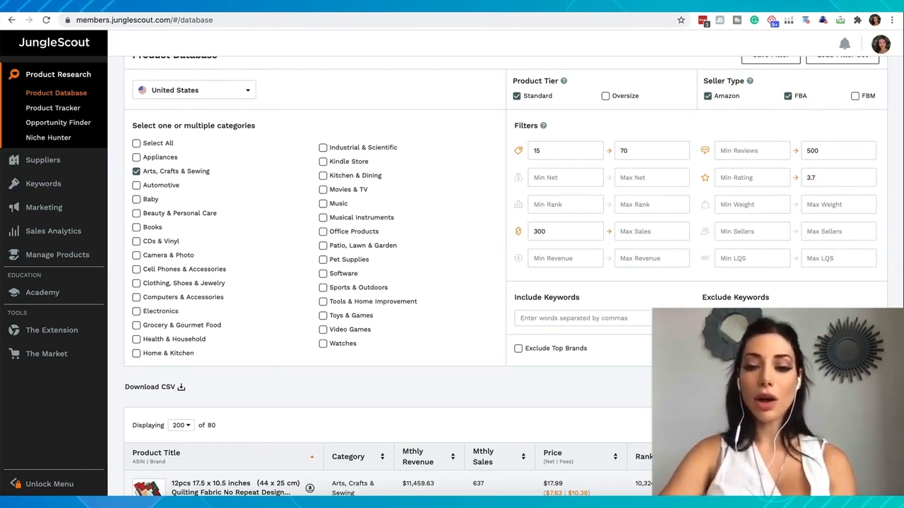
pyautogui.click(850, 387)
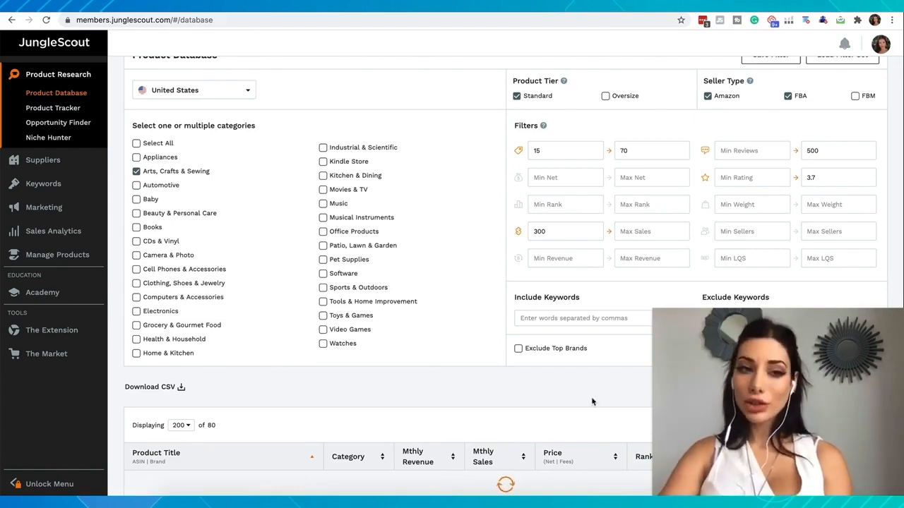
# - Review the Arts, Crafts & Sewing results against the filter settings and look at the enlarged image of the iridescent acrylic paint
pyautogui.scroll(-5, 363, 273)
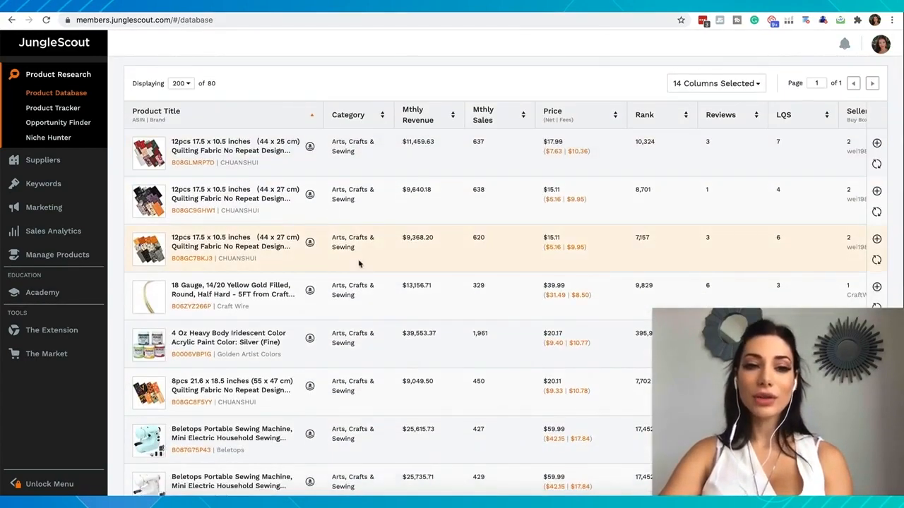
pyautogui.scroll(1, 201, 85)
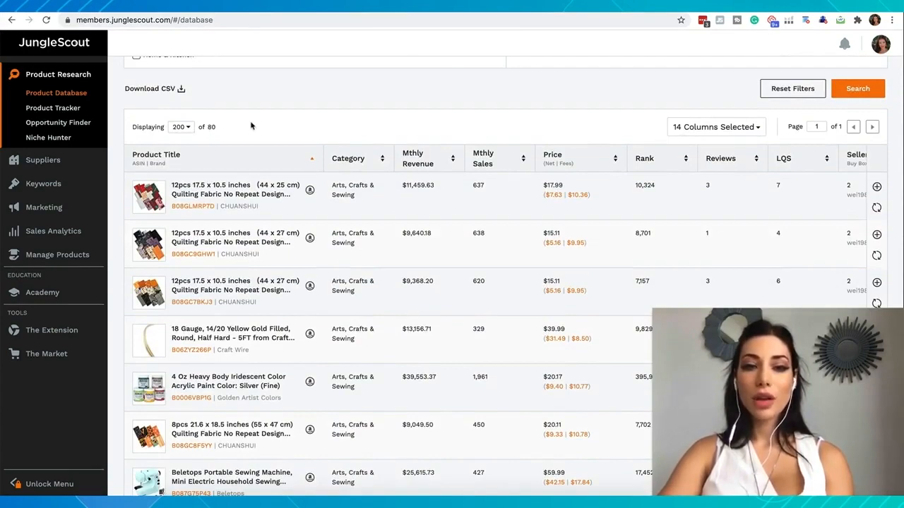
pyautogui.scroll(5, 308, 135)
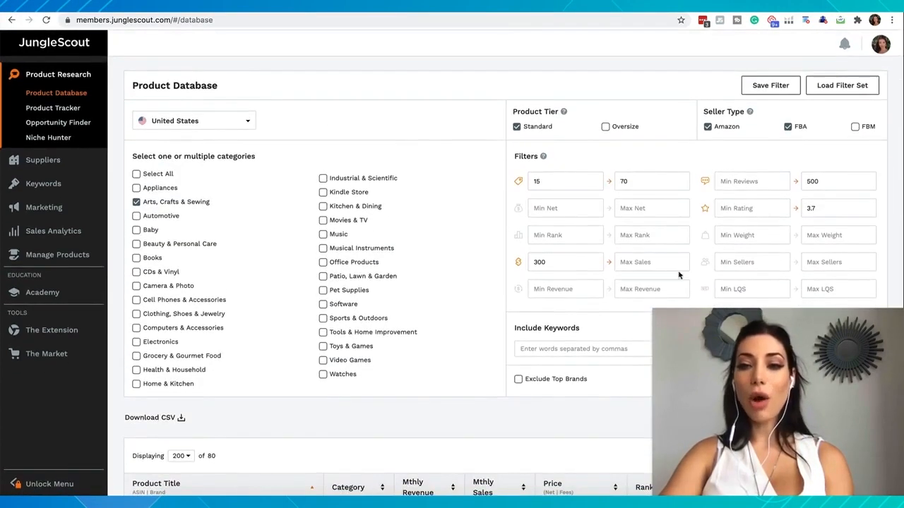
pyautogui.scroll(-1, 698, 243)
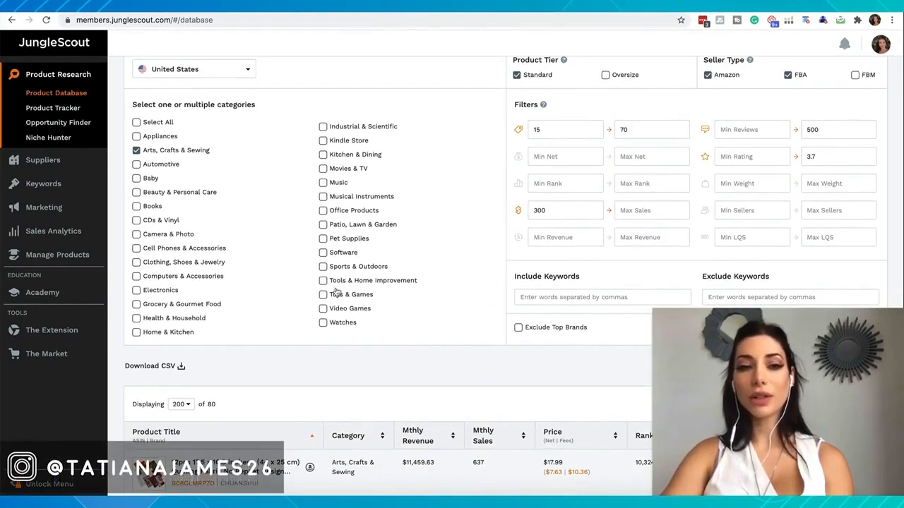
pyautogui.scroll(-4, 336, 291)
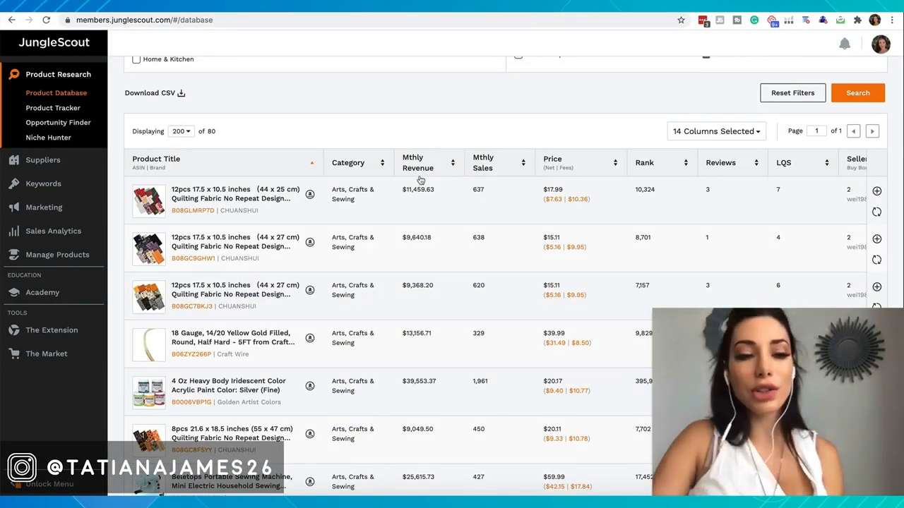
pyautogui.scroll(5, 663, 158)
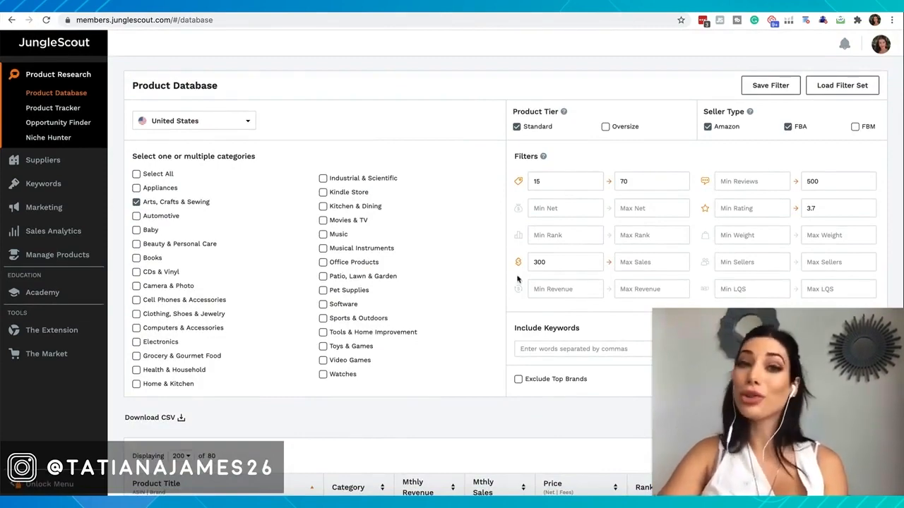
pyautogui.scroll(-5, 193, 222)
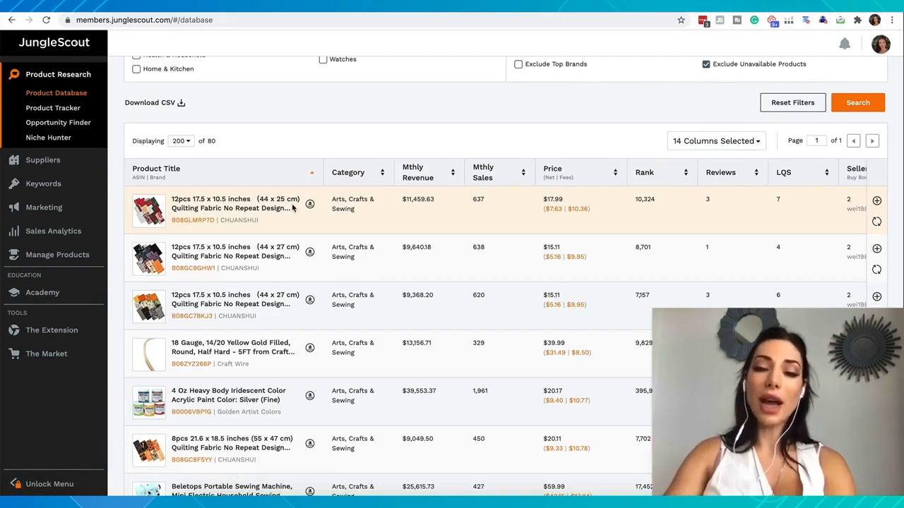
pyautogui.scroll(-3, 163, 236)
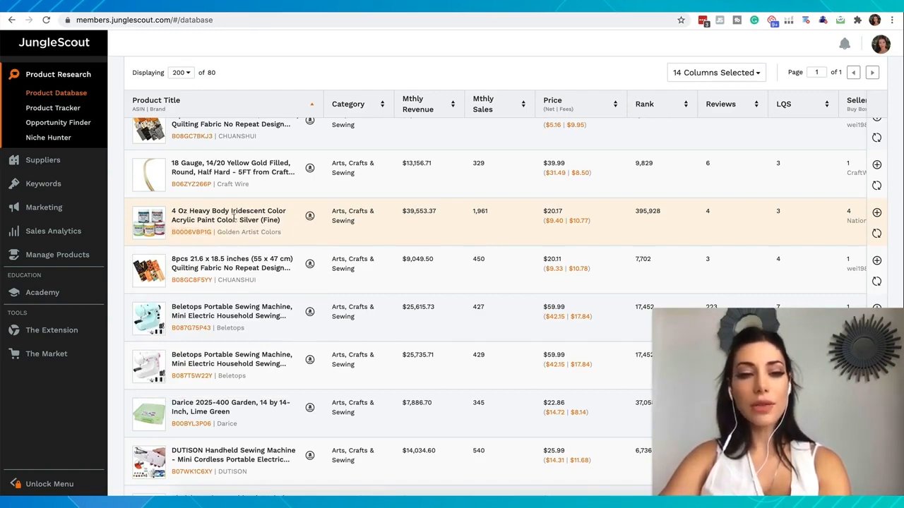
pyautogui.moveTo(159, 230)
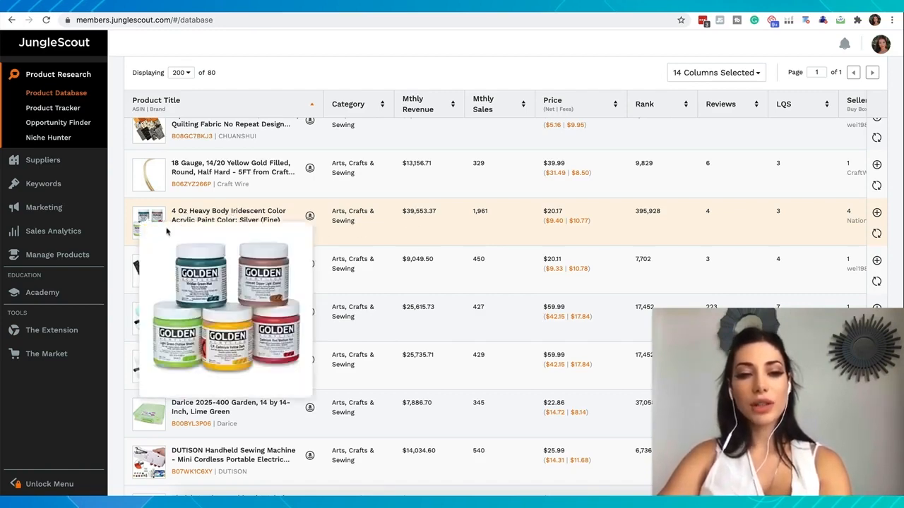
pyautogui.scroll(1, 274, 194)
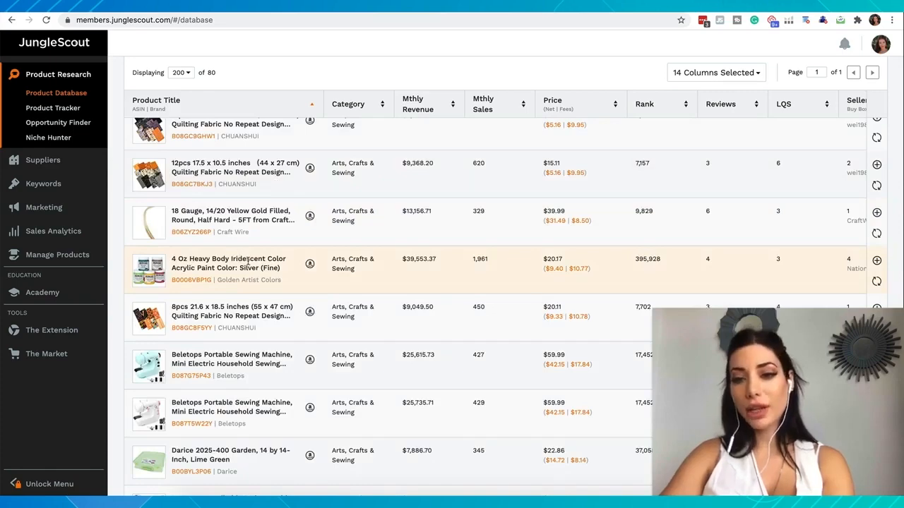
pyautogui.scroll(1, 247, 263)
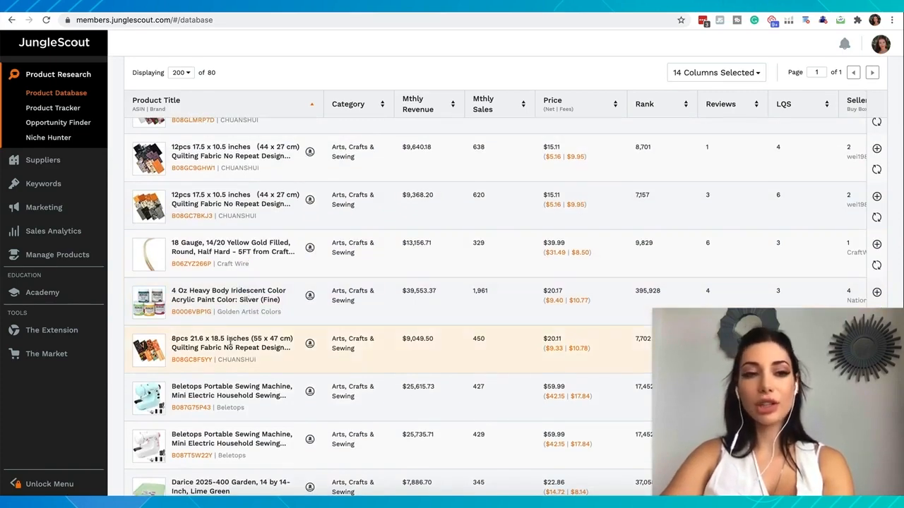
# - Add the 4 Oz Heavy Body Iridescent acrylic paint to the product tracker in a new group named Arts
pyautogui.scroll(-1, 187, 351)
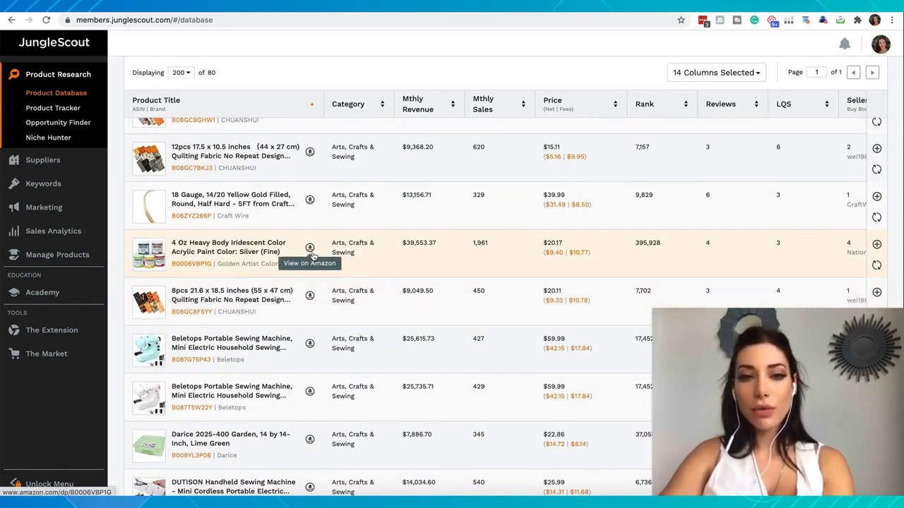
pyautogui.hscroll(5, 350, 253)
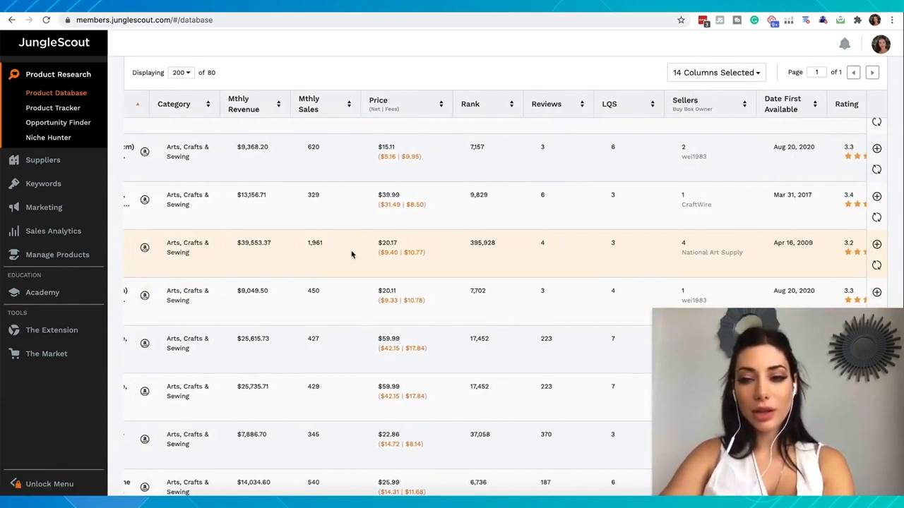
pyautogui.click(877, 246)
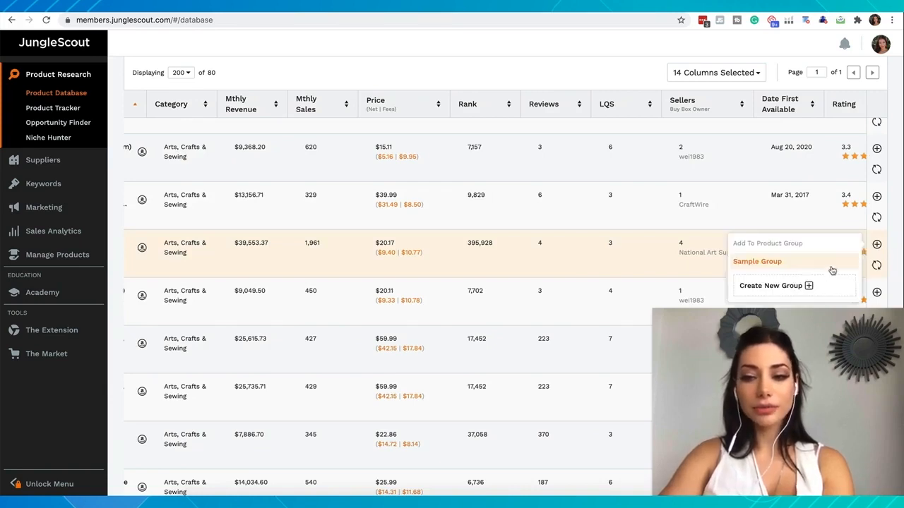
pyautogui.click(800, 287)
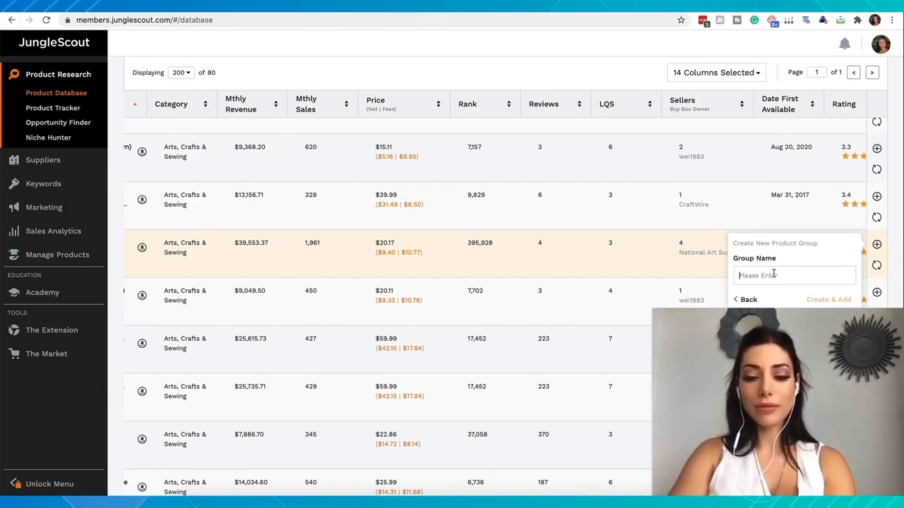
pyautogui.write('Arts')
pyautogui.click(825, 300)
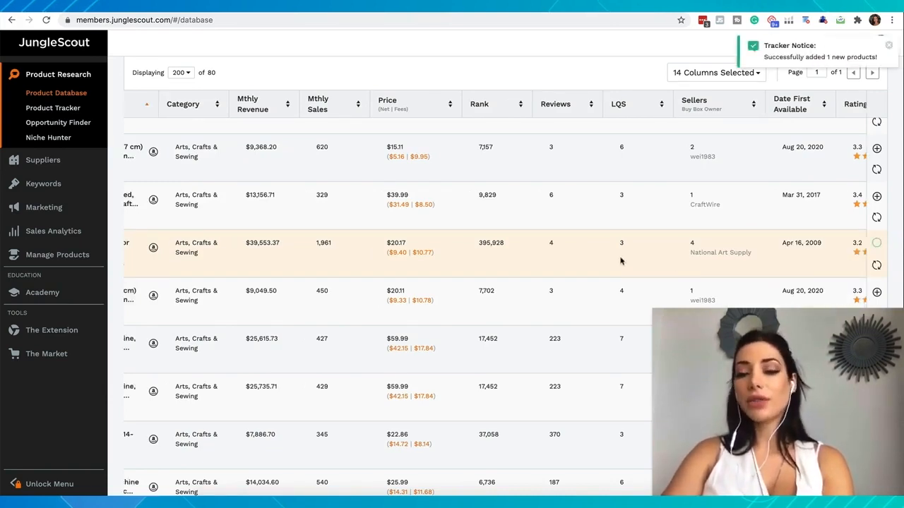
# - Check the blue Beletops portable sewing machine in the FBA Profit Calculator and add it to the Arts product group
pyautogui.hscroll(-2, 620, 261)
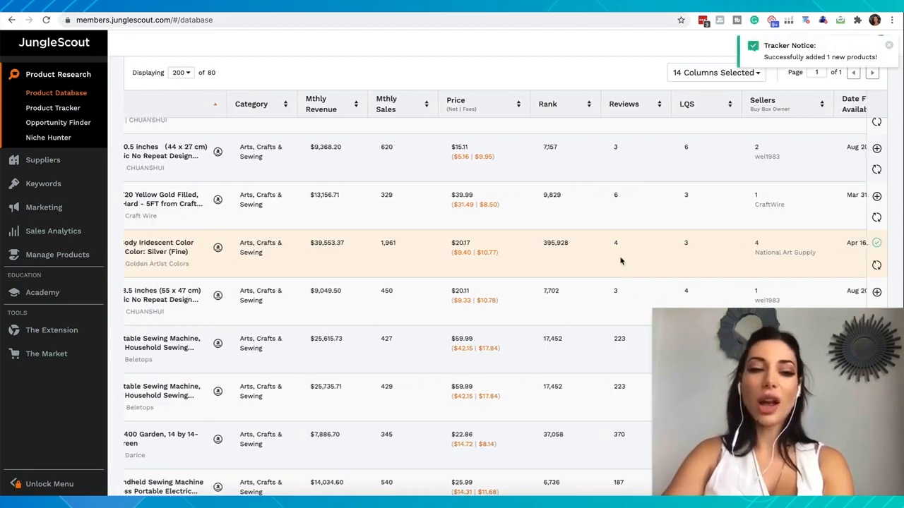
pyautogui.hscroll(-1, 620, 261)
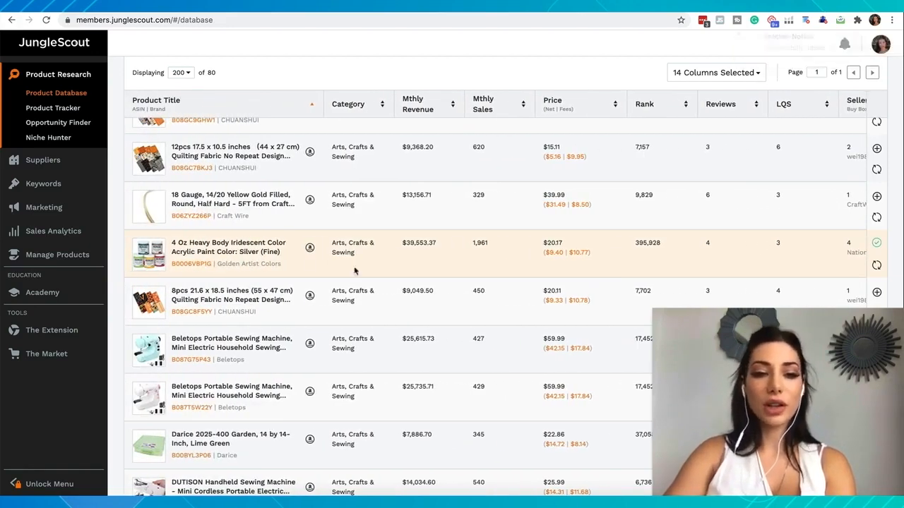
pyautogui.scroll(-1, 270, 253)
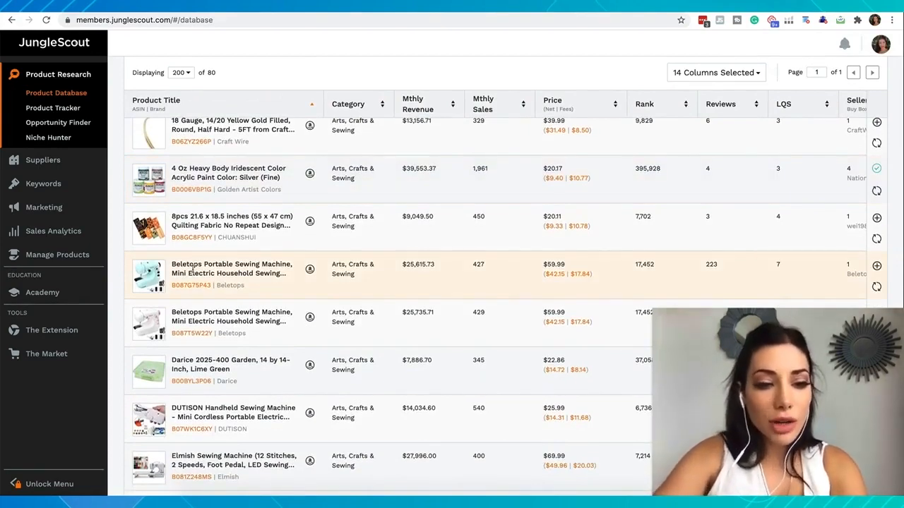
pyautogui.moveTo(150, 285)
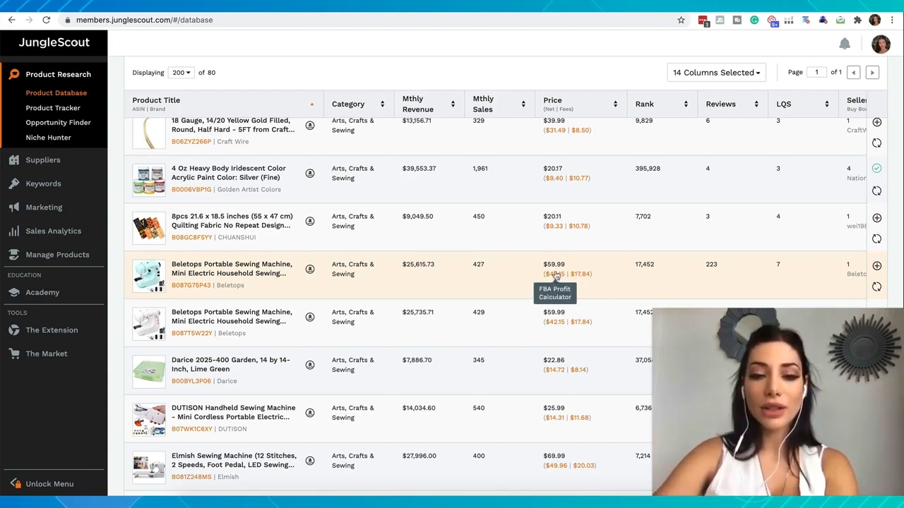
pyautogui.click(554, 279)
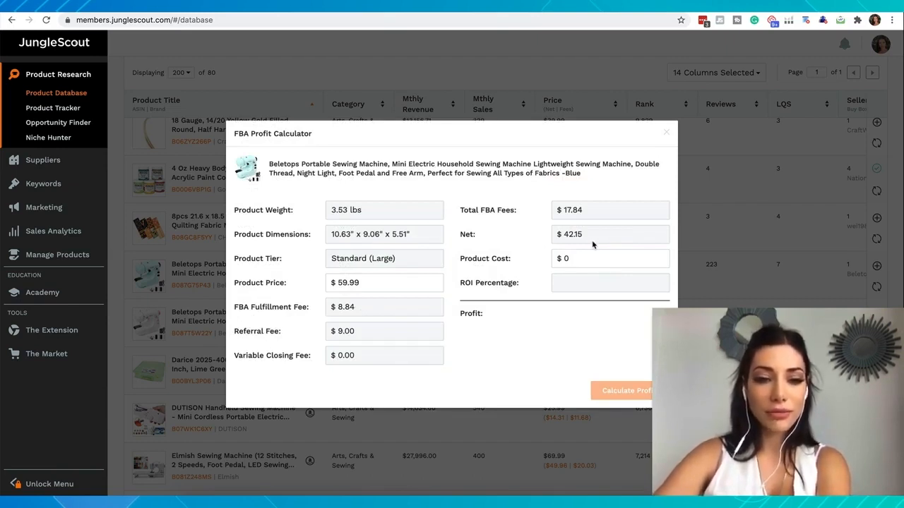
pyautogui.click(710, 290)
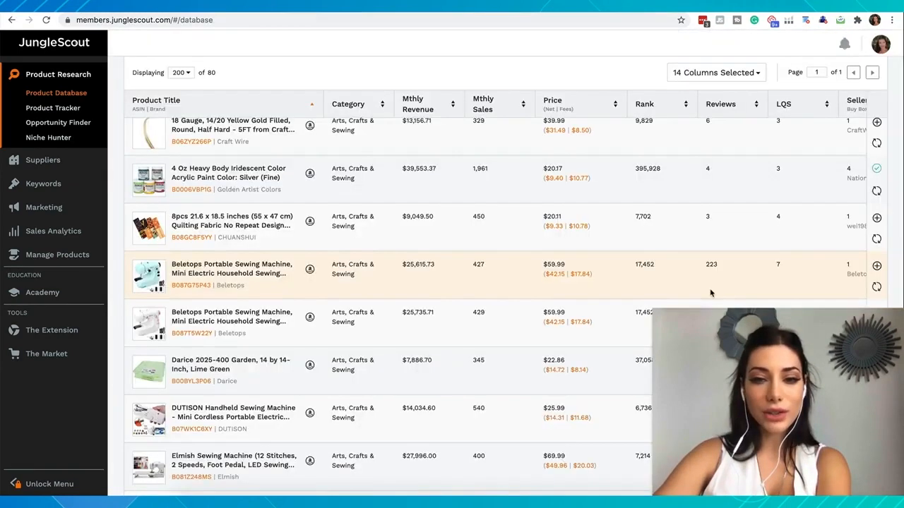
pyautogui.click(877, 267)
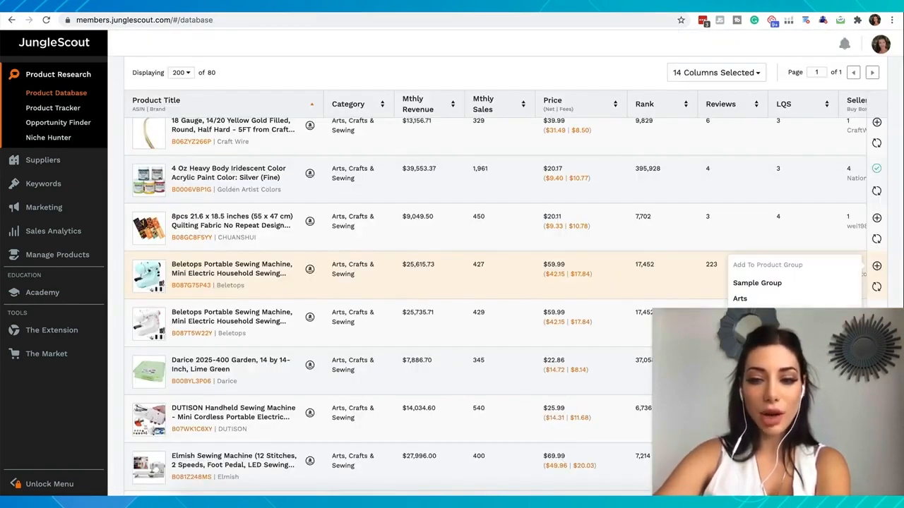
pyautogui.click(741, 300)
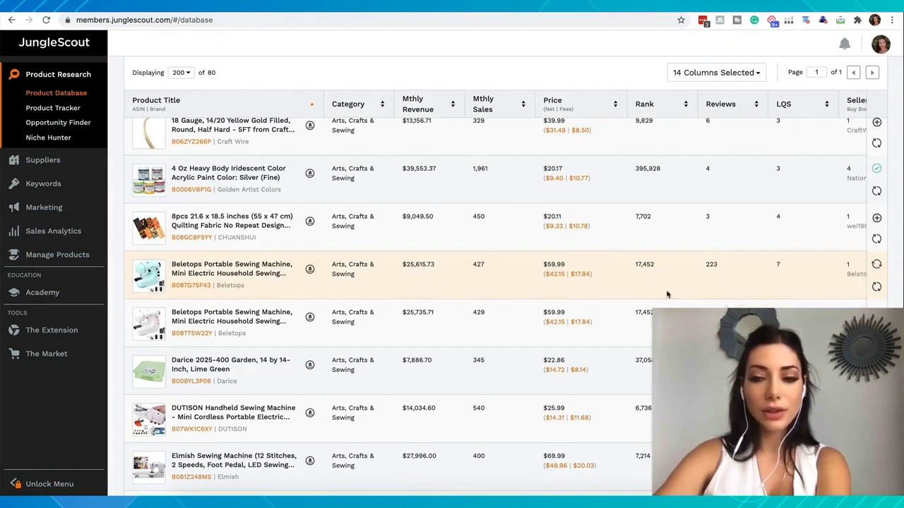
# - Check the DUTISON handheld sewing machine in the FBA Profit Calculator and add it to the Arts product group
pyautogui.scroll(-1, 170, 321)
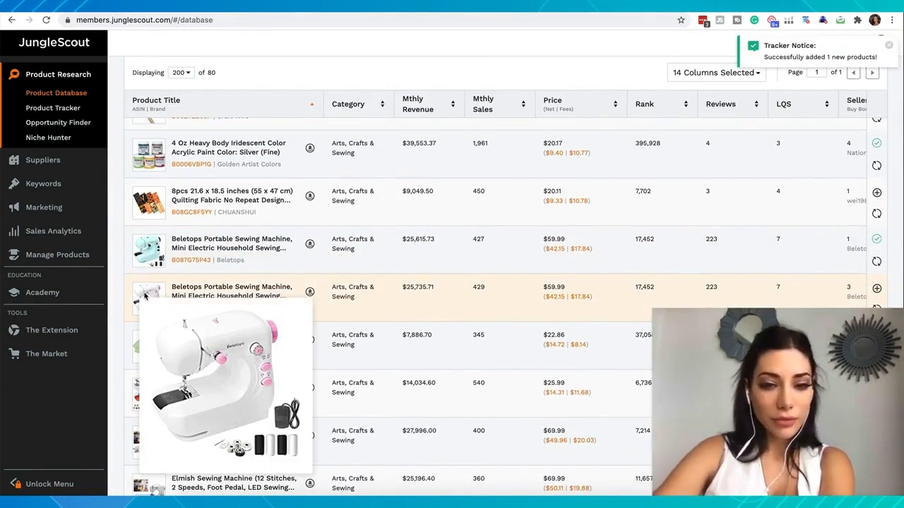
pyautogui.scroll(-2, 212, 270)
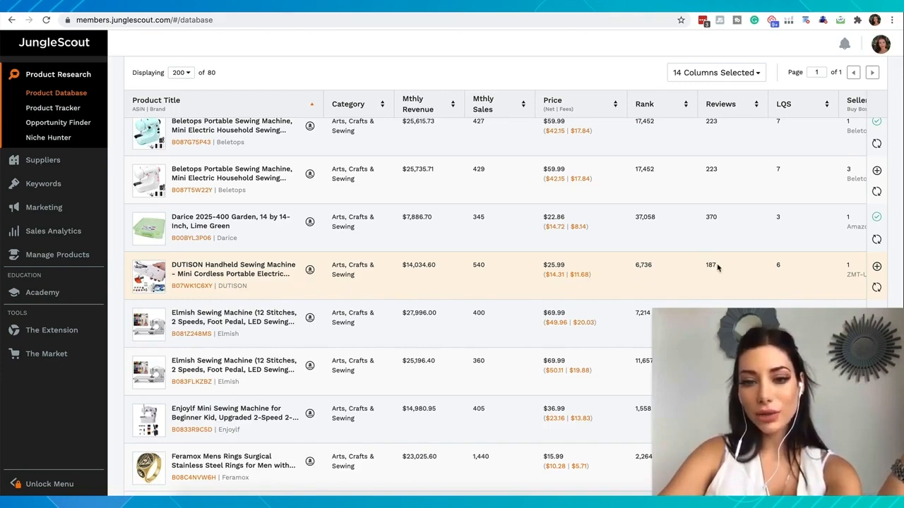
pyautogui.click(555, 276)
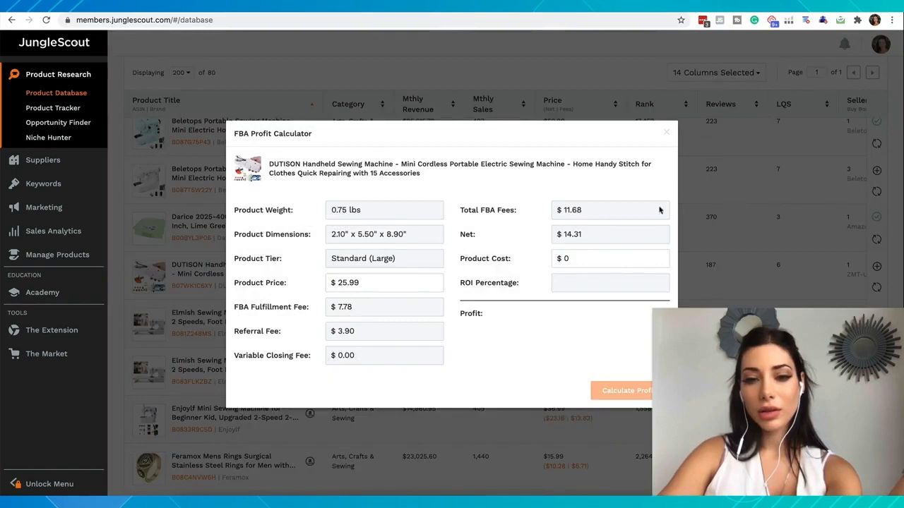
pyautogui.click(666, 133)
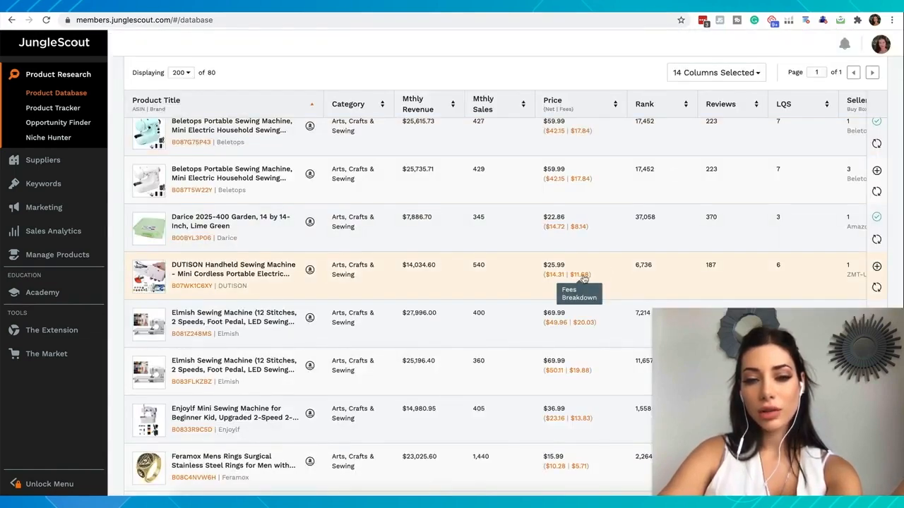
pyautogui.click(876, 266)
pyautogui.click(765, 298)
# - Review the results from the Elmish sewing machines to the Feramox men's rings, comparing the enlarged ring image with the Darice case
pyautogui.scroll(-2, 274, 305)
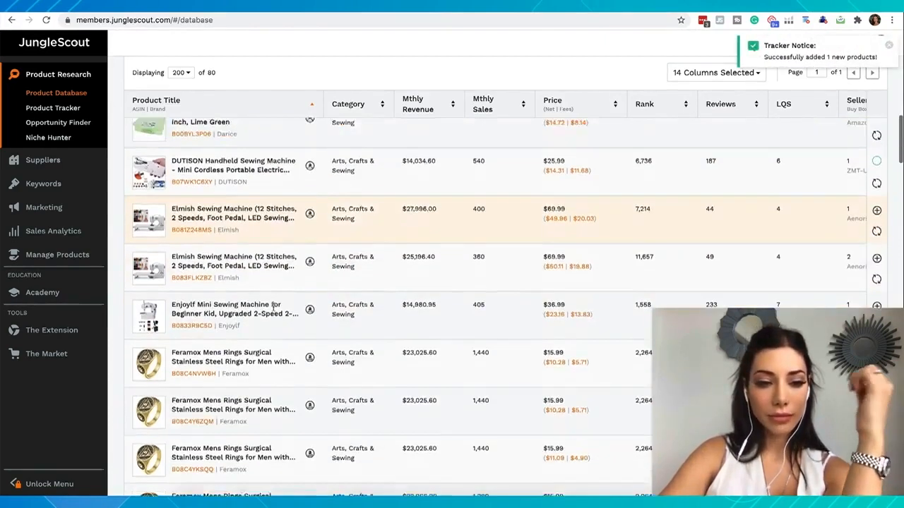
pyautogui.scroll(-1, 274, 306)
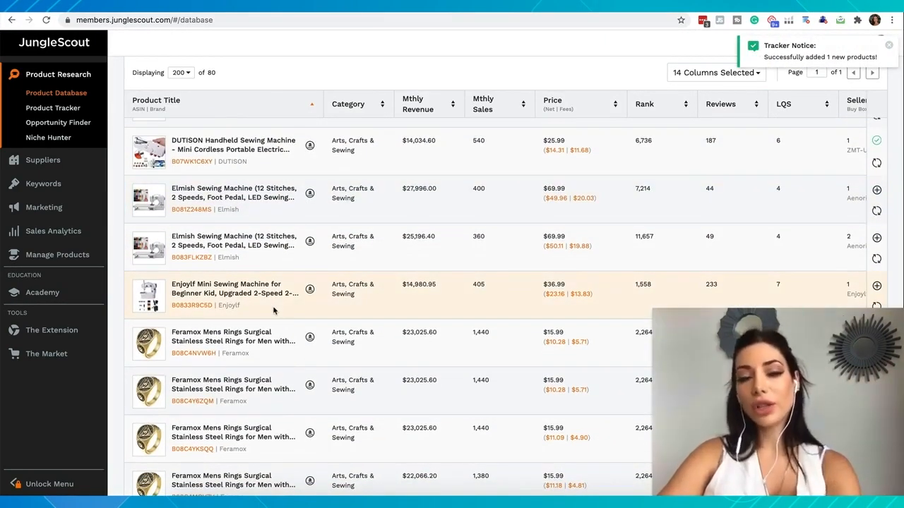
pyautogui.scroll(-2, 274, 310)
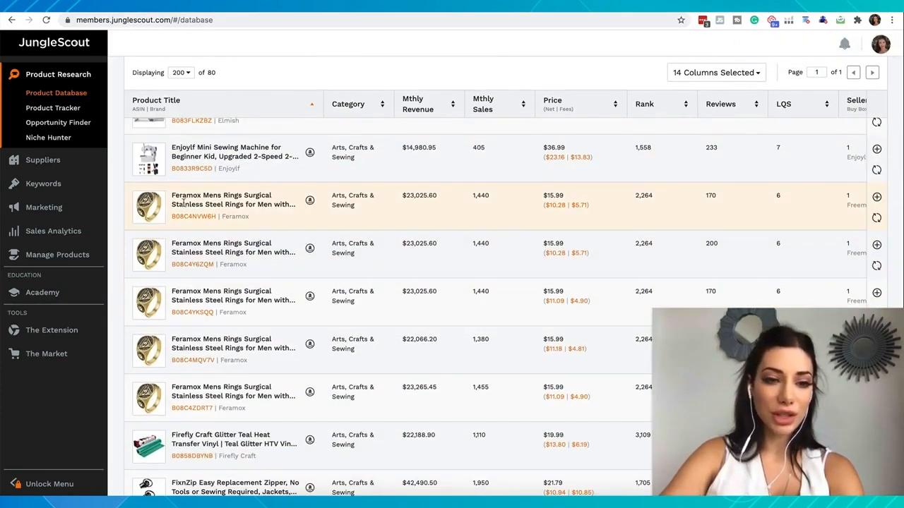
pyautogui.moveTo(145, 203)
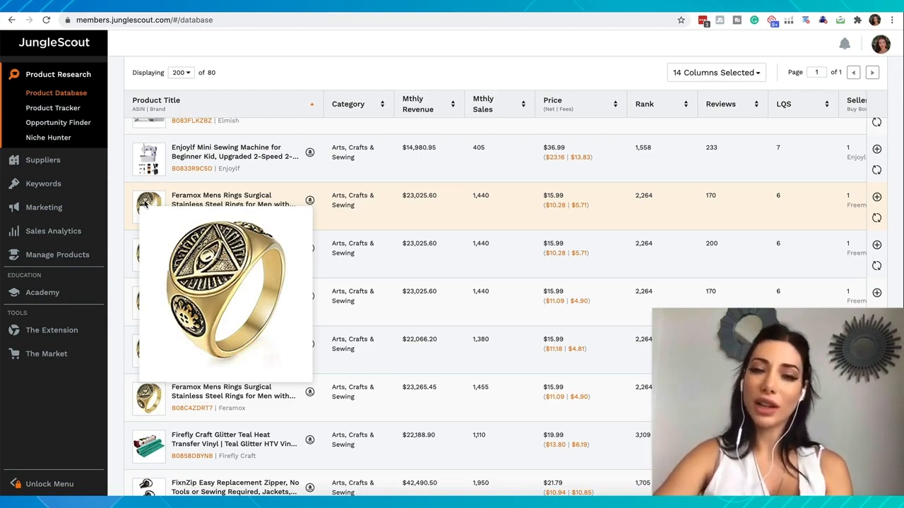
pyautogui.scroll(3, 144, 204)
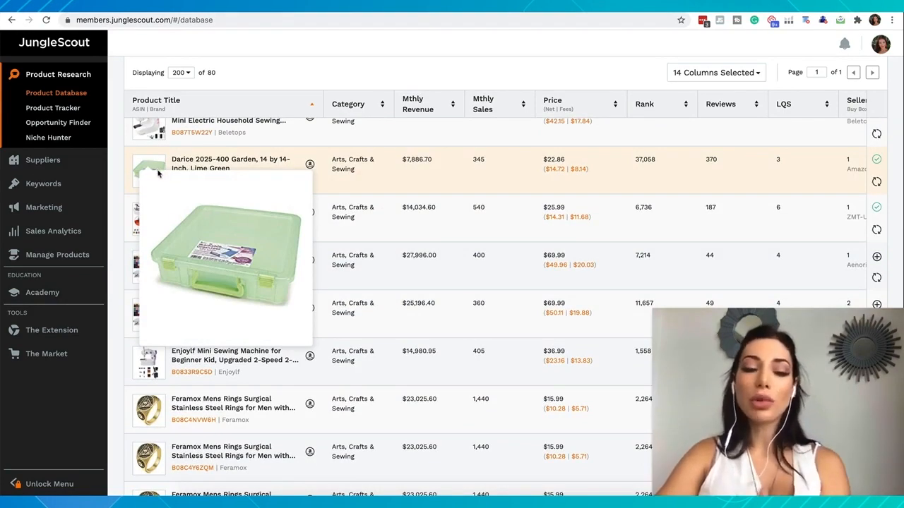
pyautogui.scroll(-2, 155, 282)
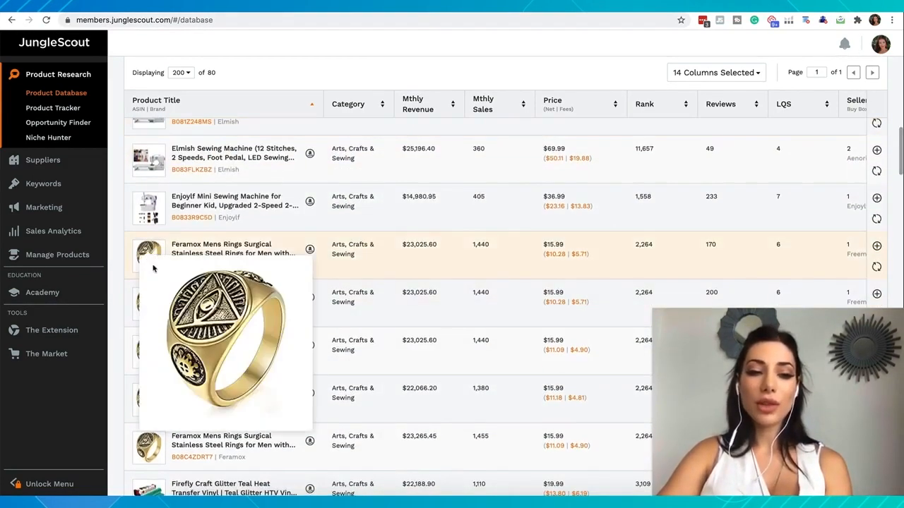
# - Add the Firefly Craft Glitter Teal Heat Transfer Vinyl to the Arts product group
pyautogui.scroll(-3, 169, 262)
pyautogui.scroll(-1, 183, 258)
pyautogui.moveTo(157, 240)
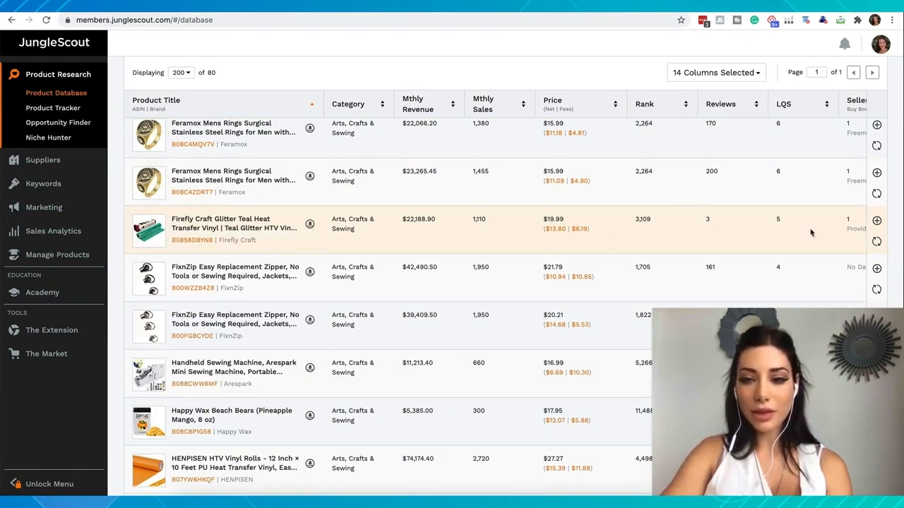
pyautogui.click(876, 221)
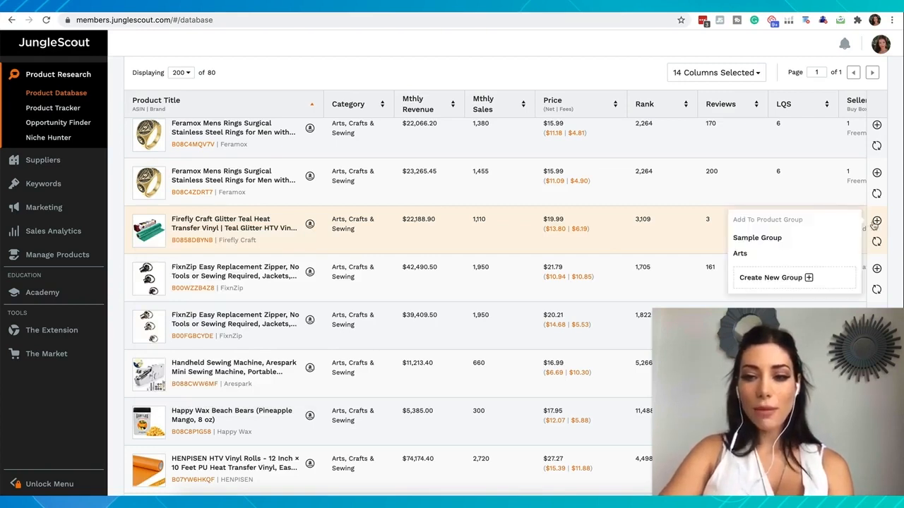
pyautogui.click(768, 253)
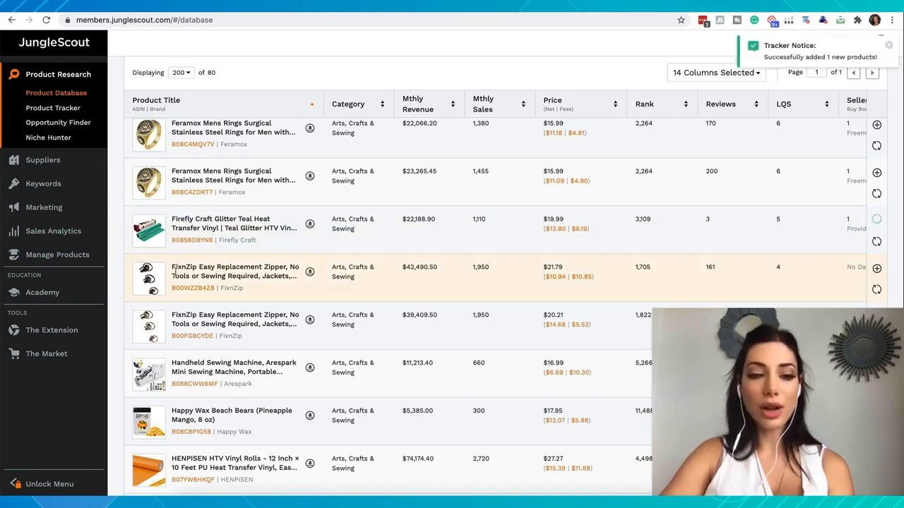
# - Add the Baby category alongside Arts, Crafts & Sewing, keep the other filters, and rerun the product search
pyautogui.scroll(-1, 174, 271)
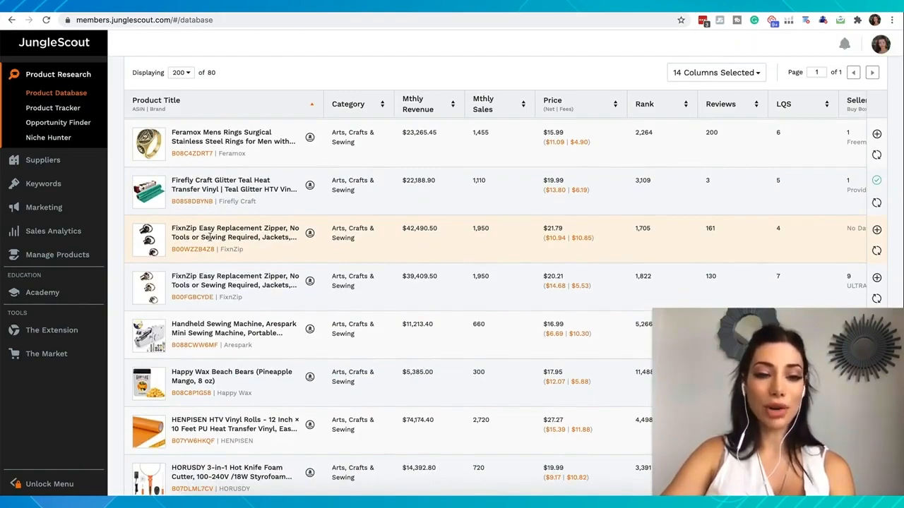
pyautogui.scroll(-5, 198, 282)
pyautogui.scroll(-15, 195, 295)
pyautogui.scroll(20, 195, 296)
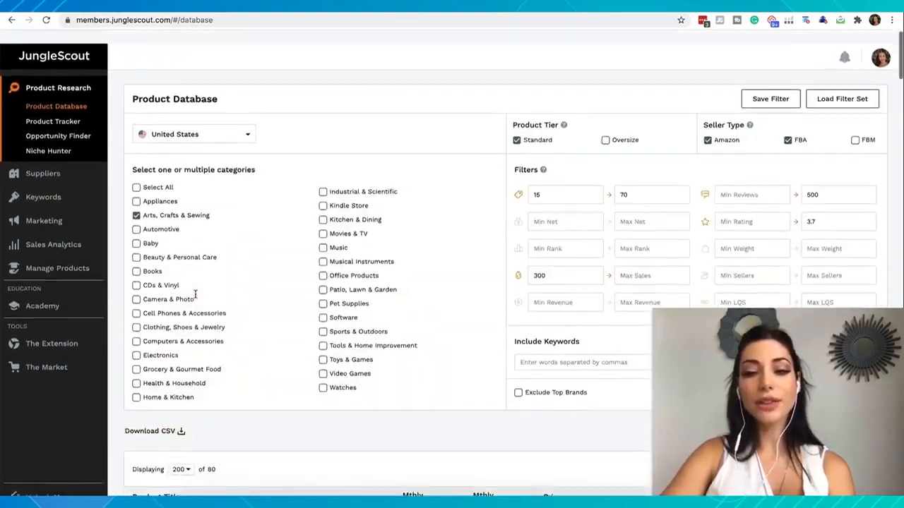
pyautogui.scroll(-4, 195, 295)
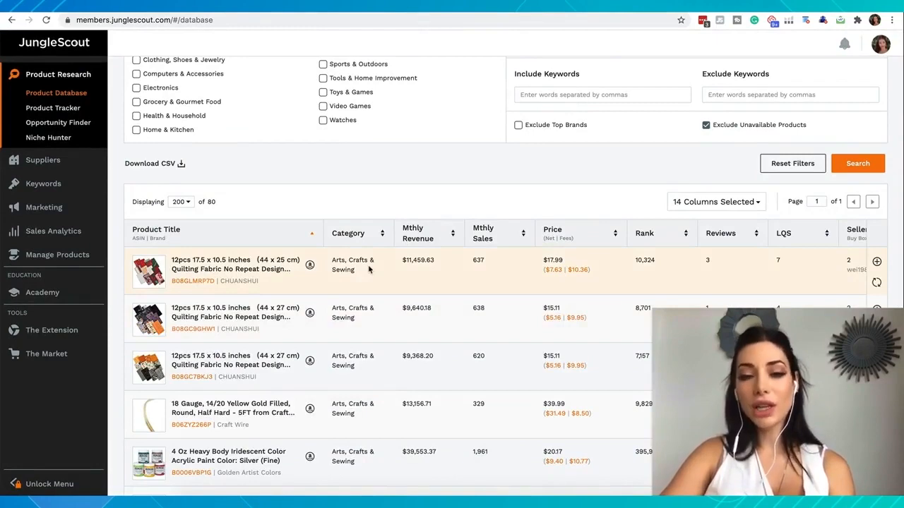
pyautogui.scroll(4, 368, 269)
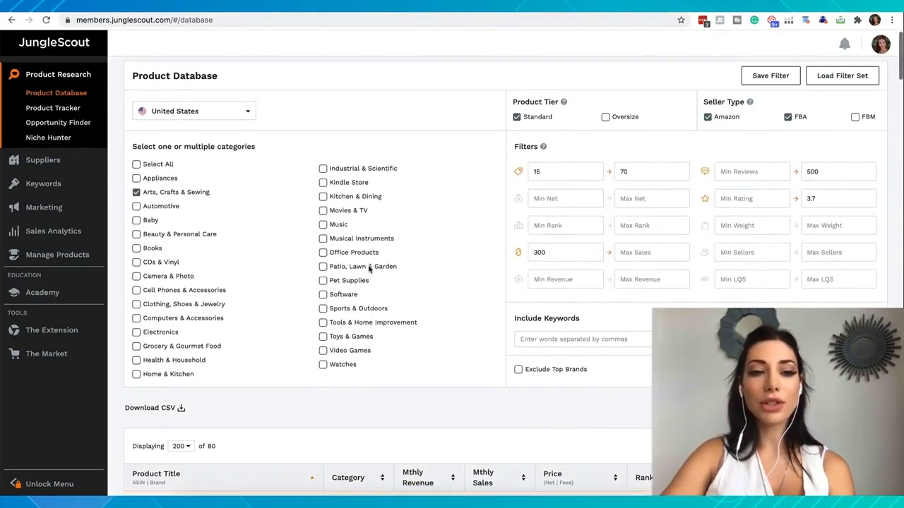
pyautogui.click(137, 220)
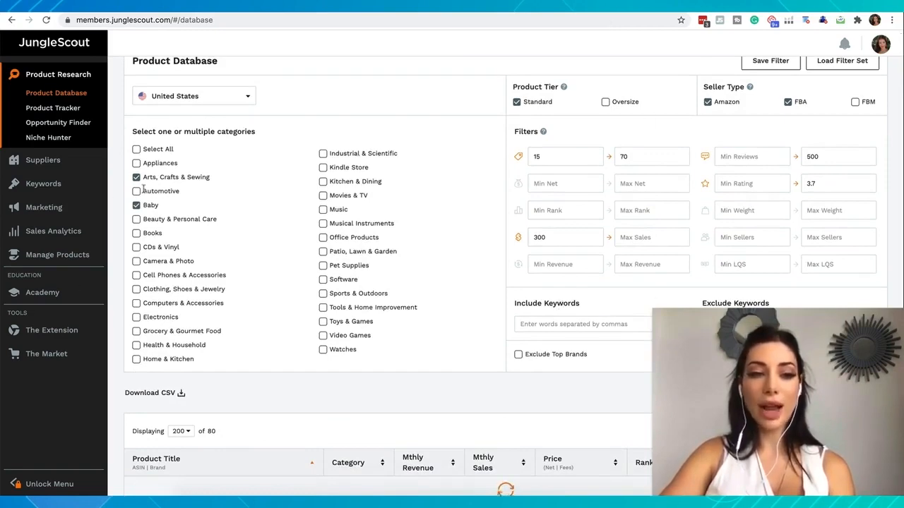
pyautogui.scroll(-8, 202, 396)
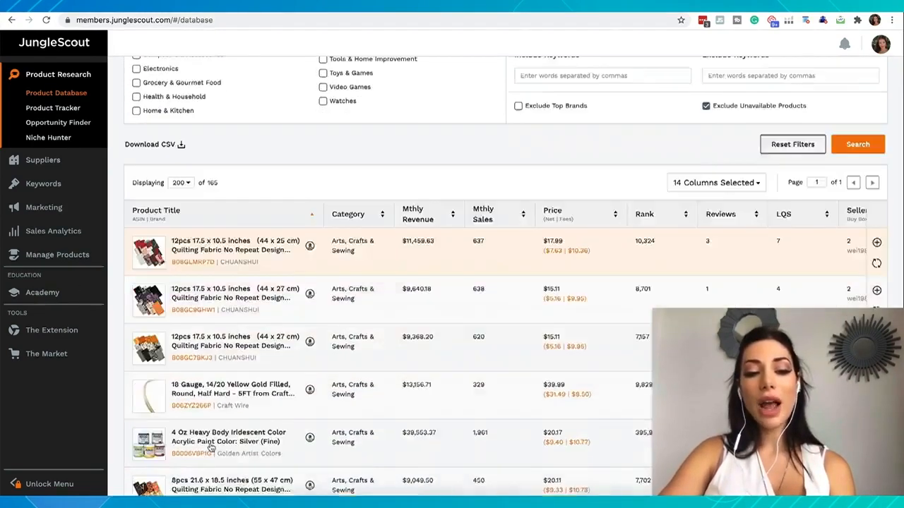
pyautogui.scroll(2, 236, 174)
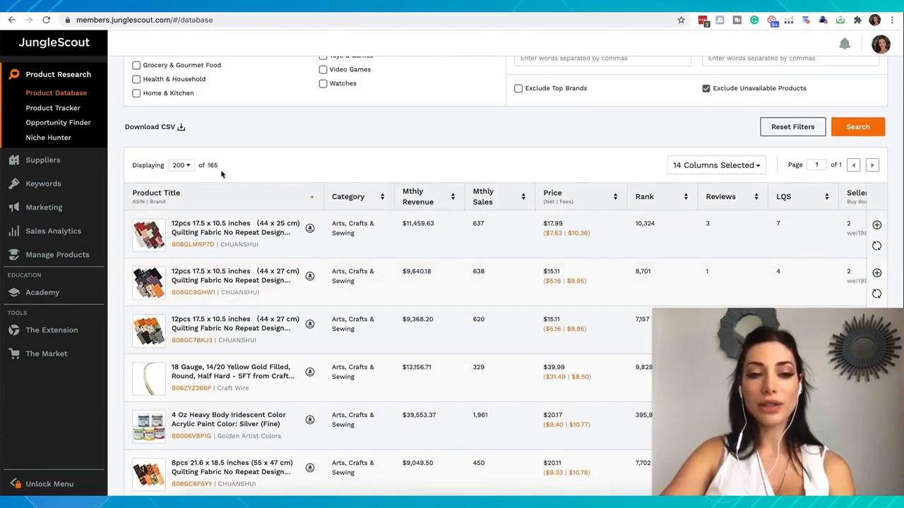
pyautogui.scroll(3, 221, 173)
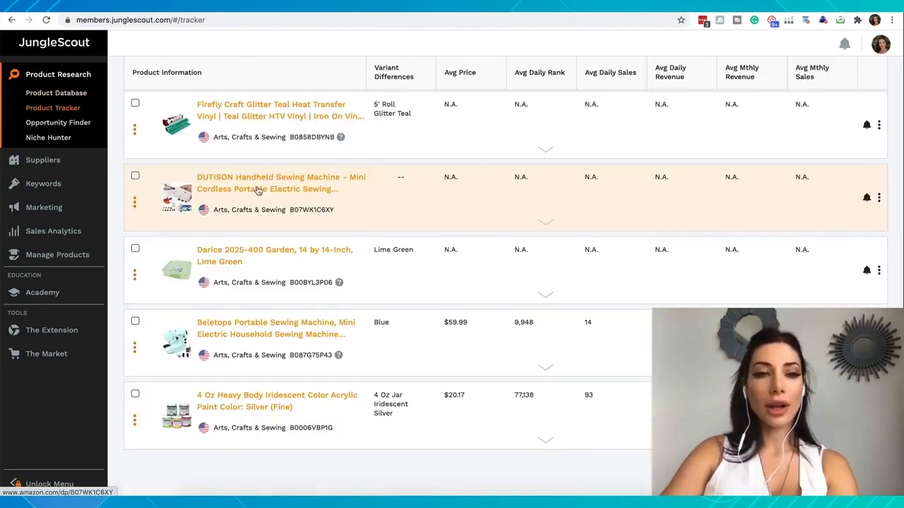
# - Switch to the Product Tracker and open the Amazon listing of the tracked DUTISON handheld sewing machine
pyautogui.scroll(1, 259, 192)
pyautogui.scroll(-1, 259, 191)
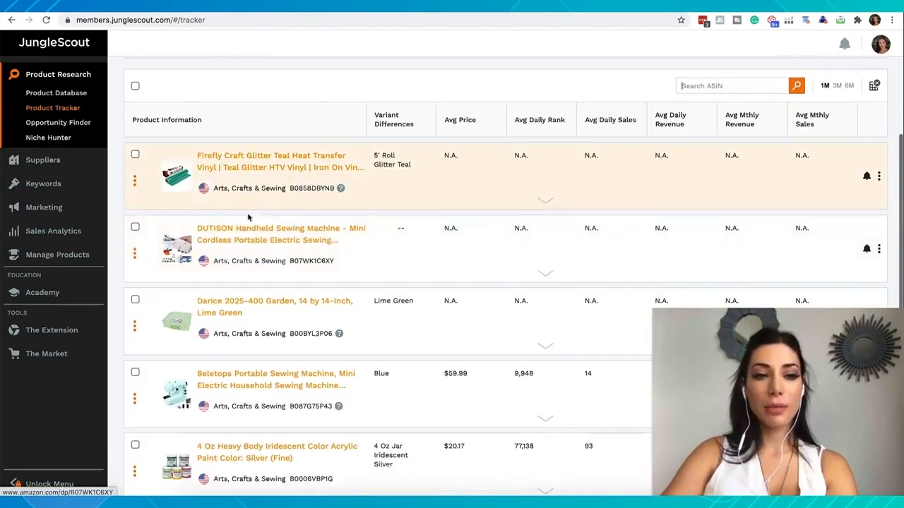
pyautogui.scroll(-1, 236, 259)
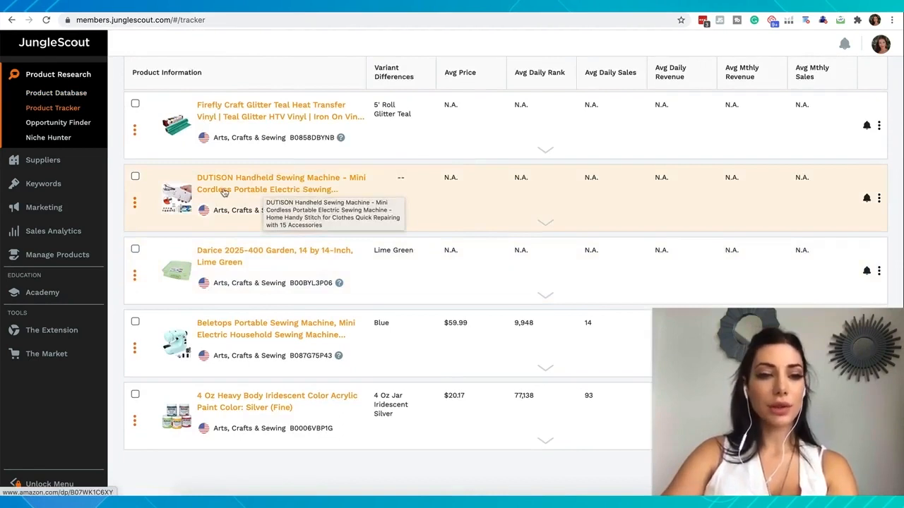
pyautogui.click(258, 197)
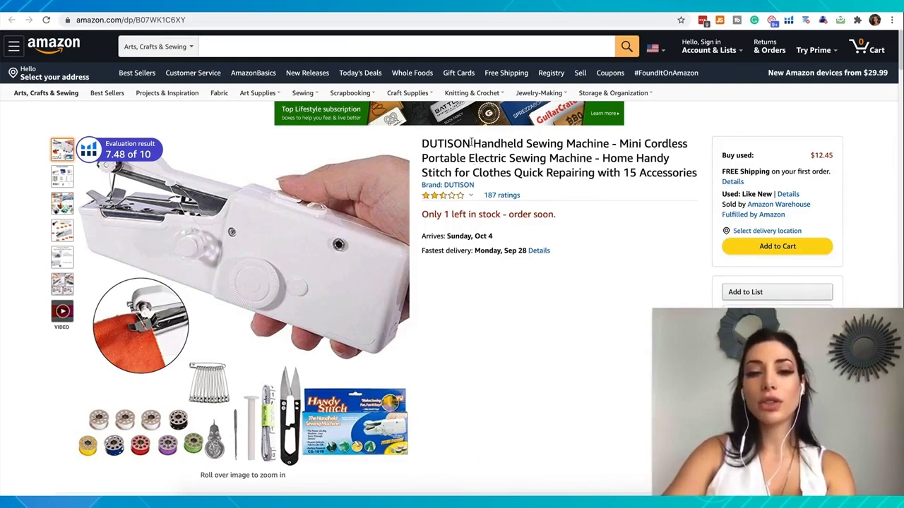
# - Search Amazon in All Departments for "Handheld Sewing Machine", taken from the listing title without the DUTISON brand name
pyautogui.moveTo(609, 143); pyautogui.dragTo(422, 142)
pyautogui.hotkey('ctrl', 'c')
pyautogui.click(253, 48)
pyautogui.hotkey('ctrl', 'v')
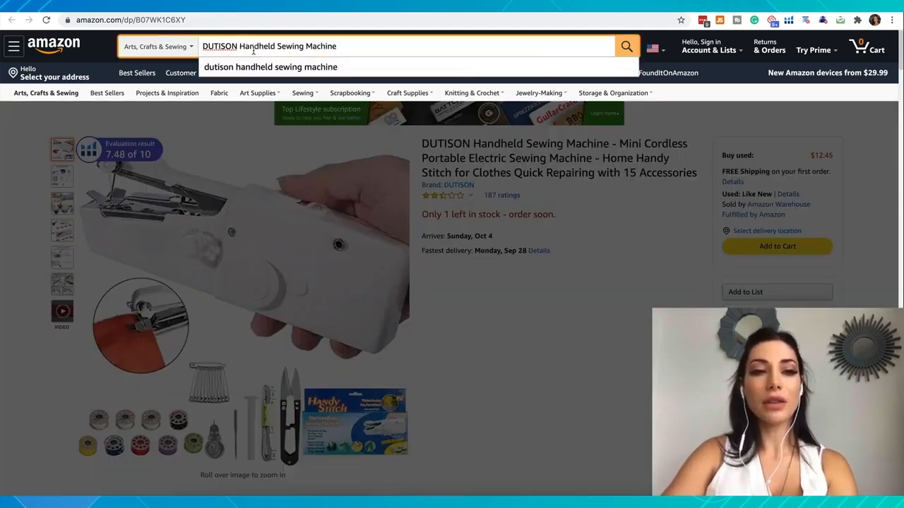
pyautogui.doubleClick(216, 46)
pyautogui.press('BackSpace')
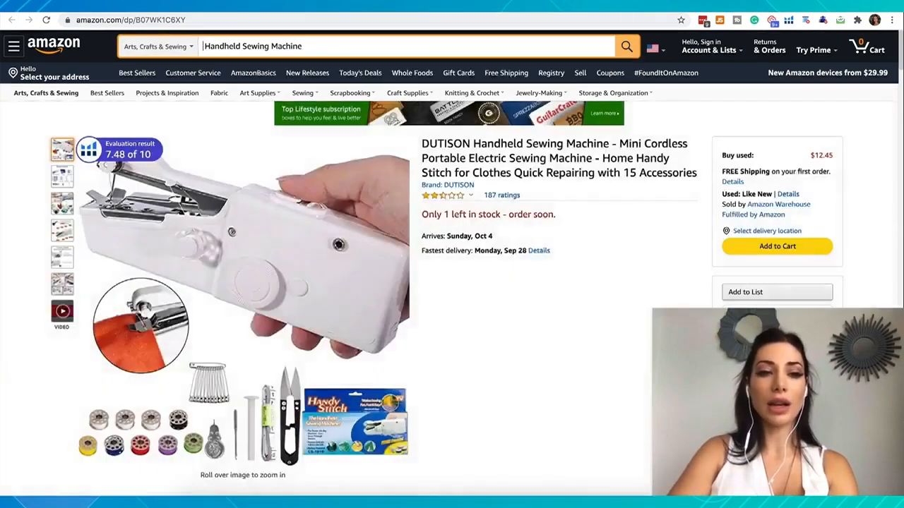
pyautogui.click(182, 46)
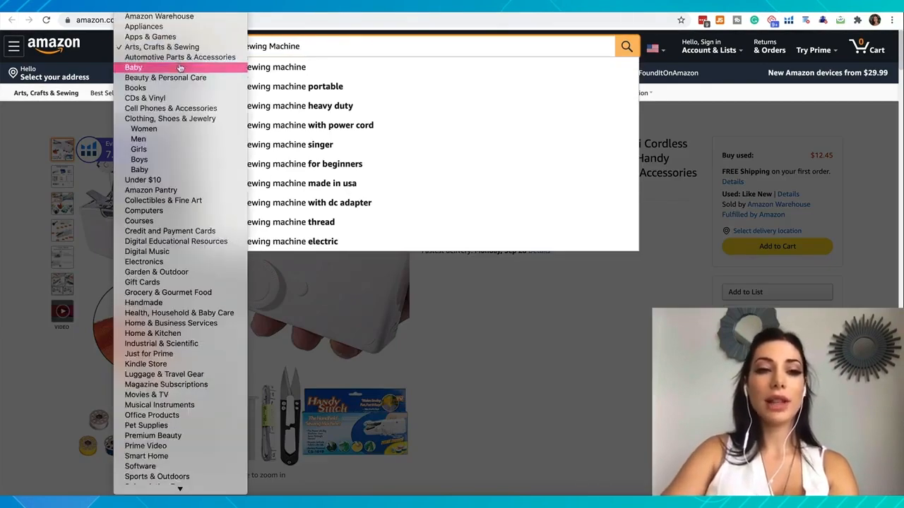
pyautogui.click(182, 44)
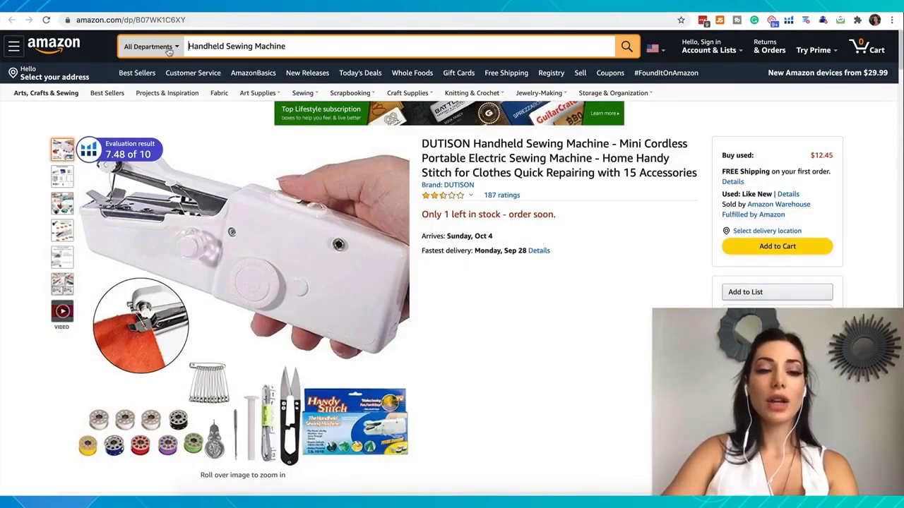
pyautogui.click(626, 46)
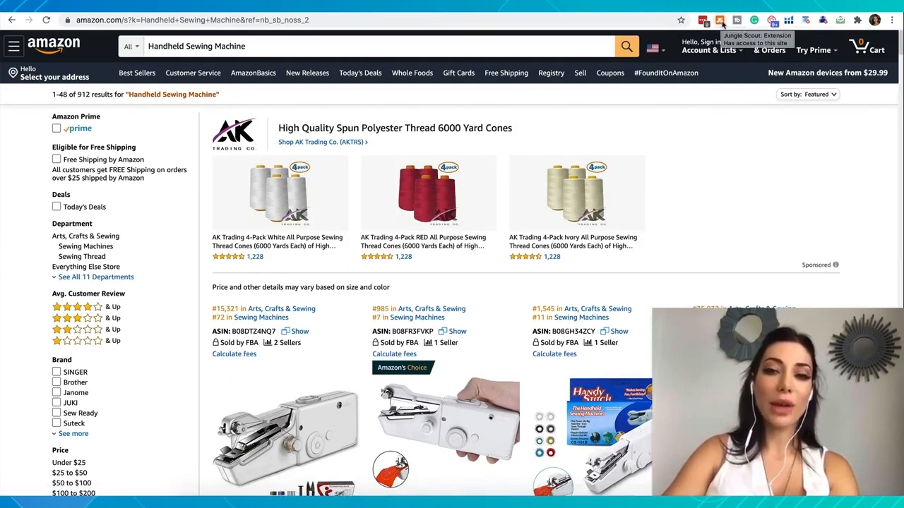
# - Run the Jungle Scout extension on the Amazon search results and review the averages, opportunity score and competing products
pyautogui.click(720, 20)
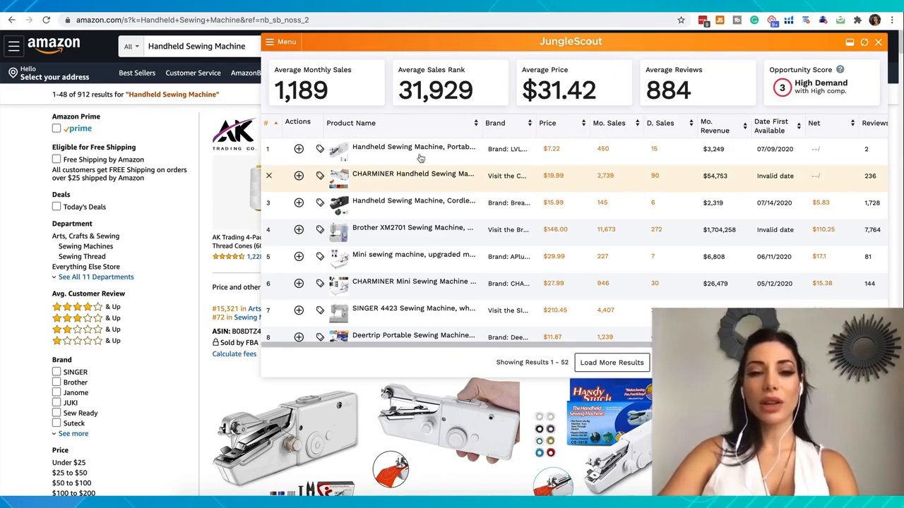
pyautogui.moveTo(421, 158)
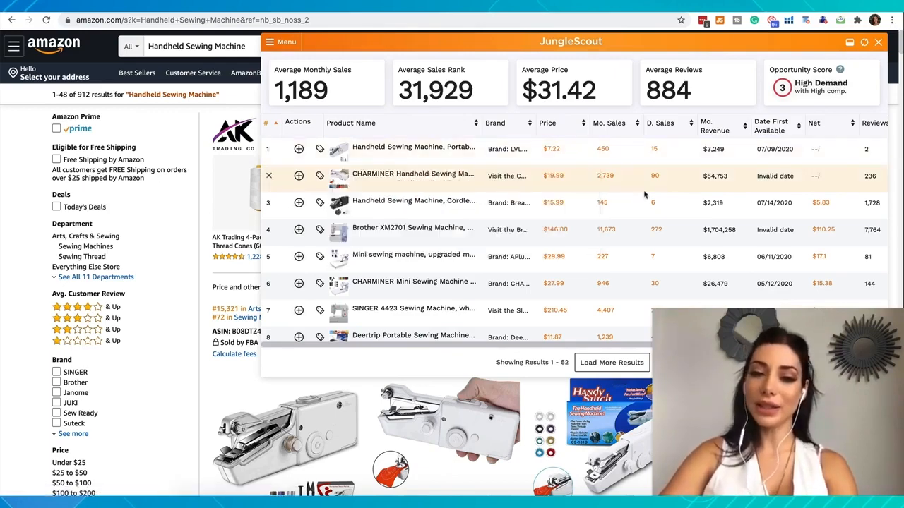
pyautogui.scroll(-1, 614, 283)
pyautogui.scroll(1, 603, 279)
pyautogui.moveTo(367, 180)
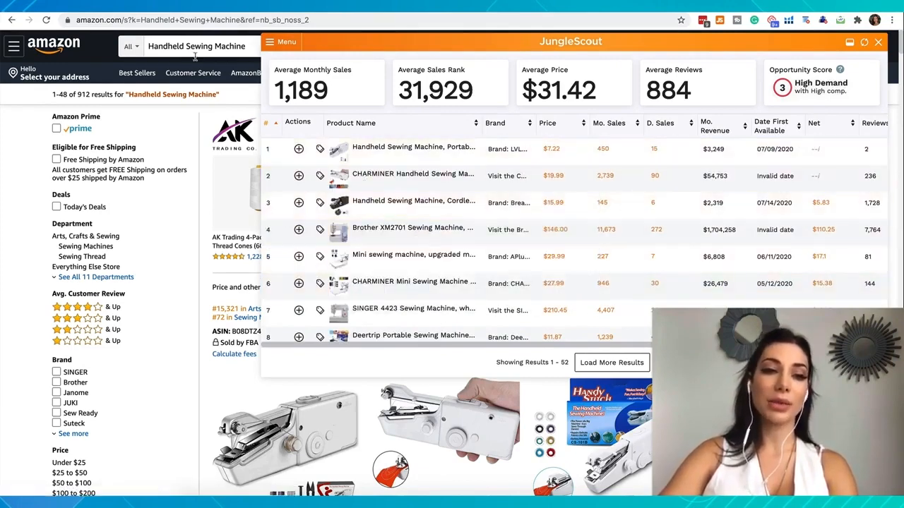
# - Remove the Brother XM2701 sewing machine and the upgraded mini sewing machine priced $29.99 from the extension's product table
pyautogui.moveTo(347, 236)
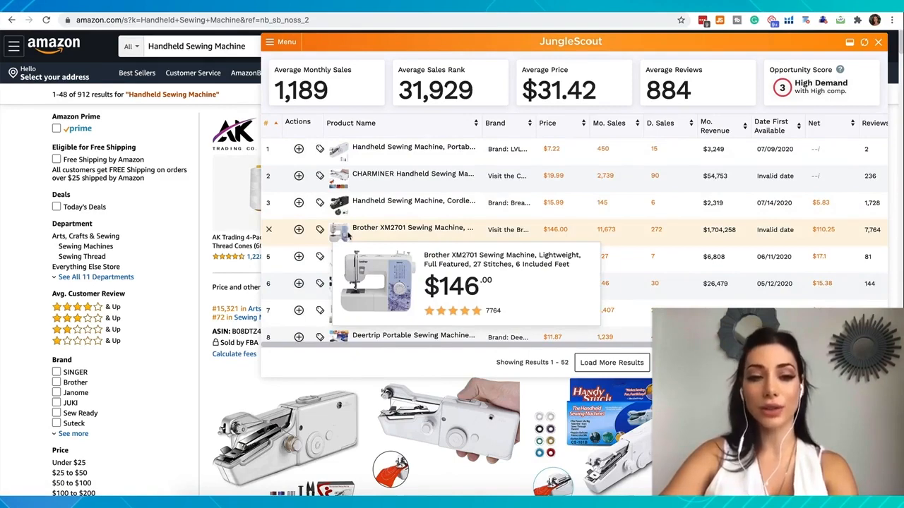
pyautogui.click(270, 233)
pyautogui.moveTo(347, 235)
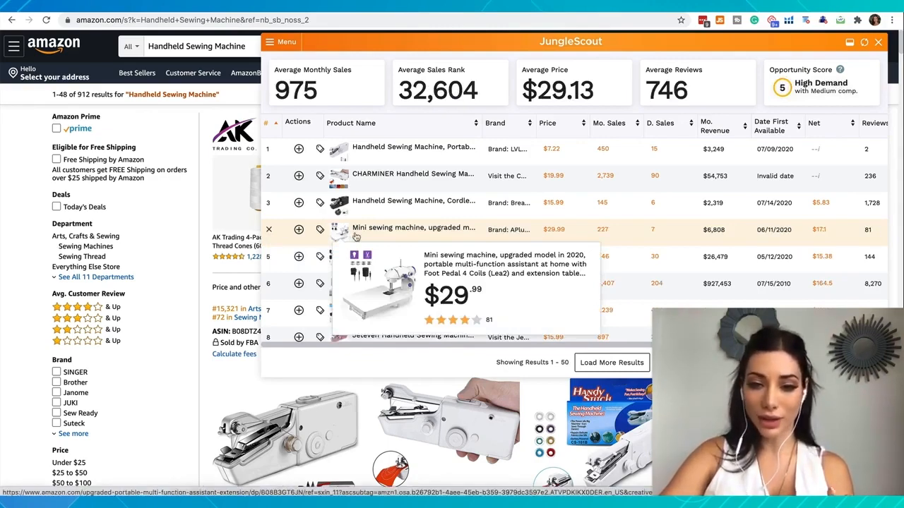
pyautogui.click(268, 231)
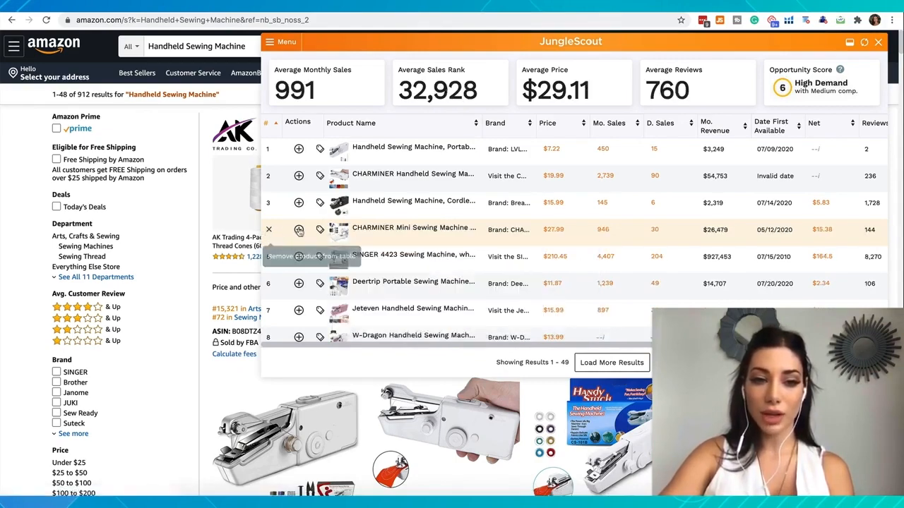
# - Remove the $27.99 CHARMINER Mini, SINGER 4423 and KPCB Mini sewing machines from the extension's product table
pyautogui.click(269, 231)
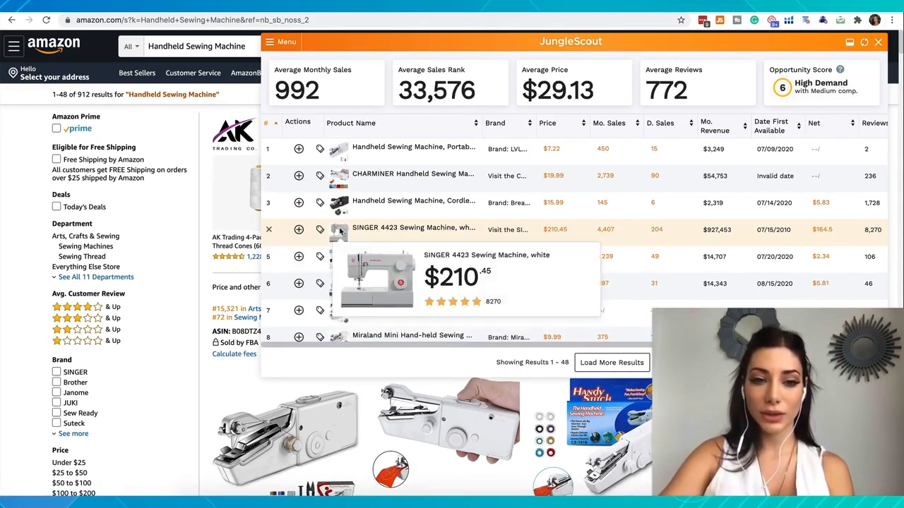
pyautogui.click(268, 231)
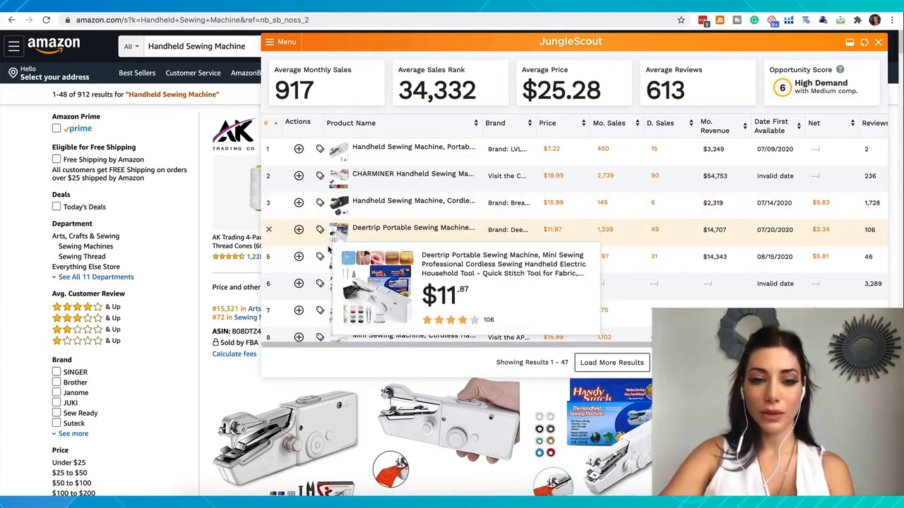
pyautogui.scroll(-1, 338, 259)
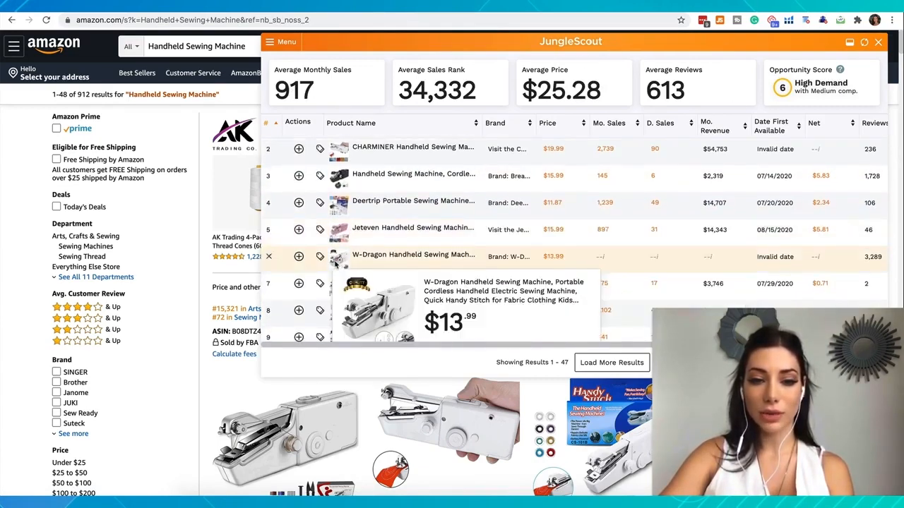
pyautogui.scroll(-3, 321, 291)
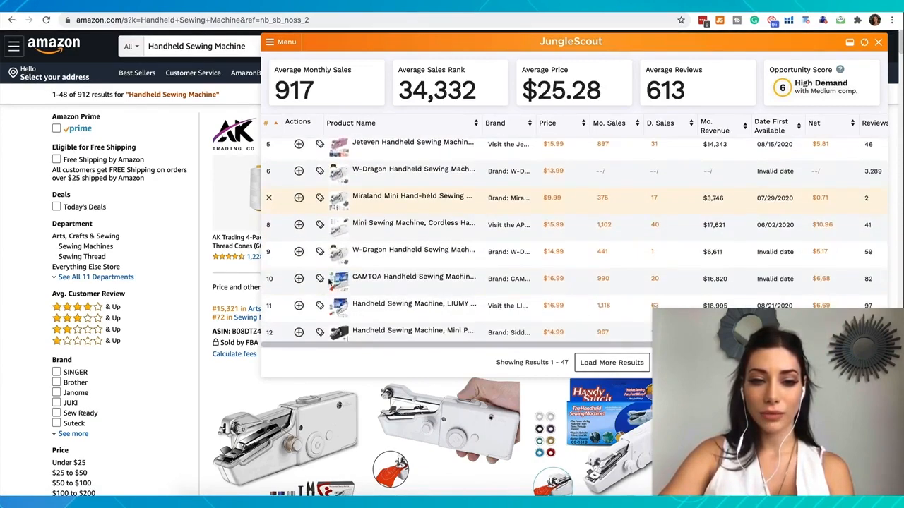
pyautogui.moveTo(340, 264)
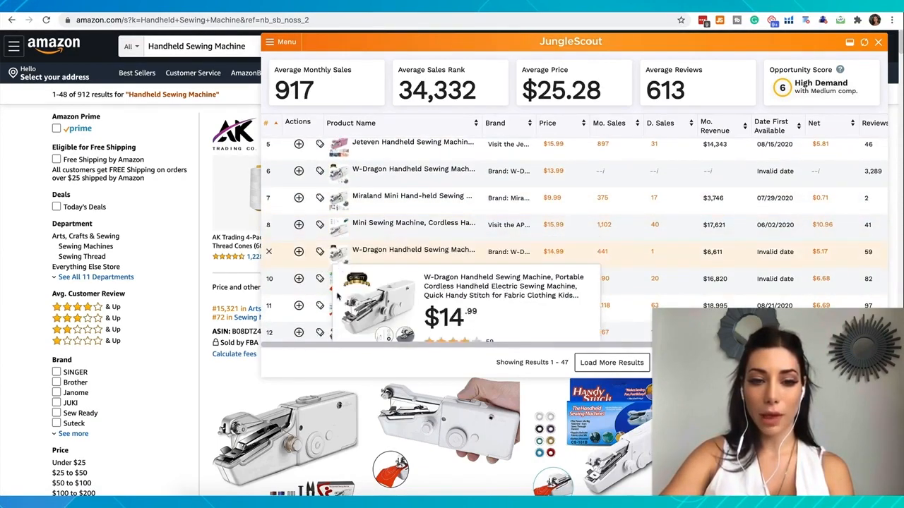
pyautogui.scroll(-3, 332, 233)
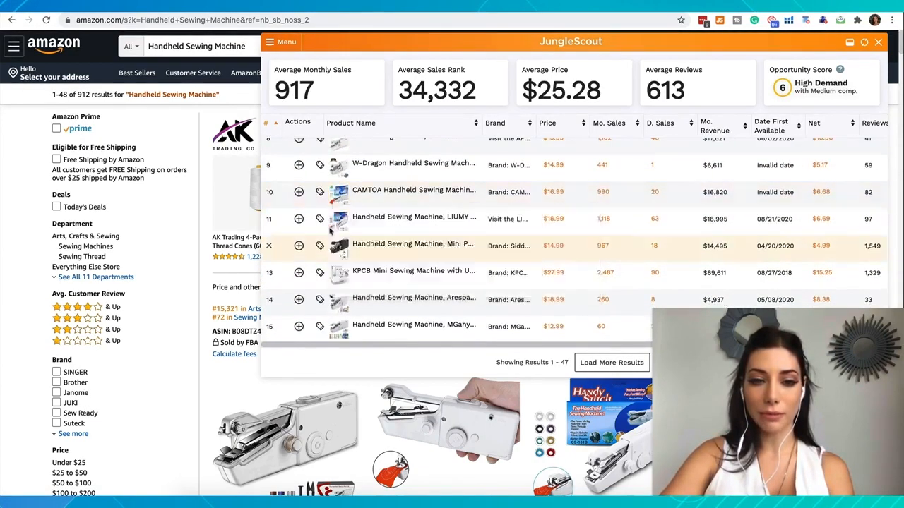
pyautogui.moveTo(339, 283)
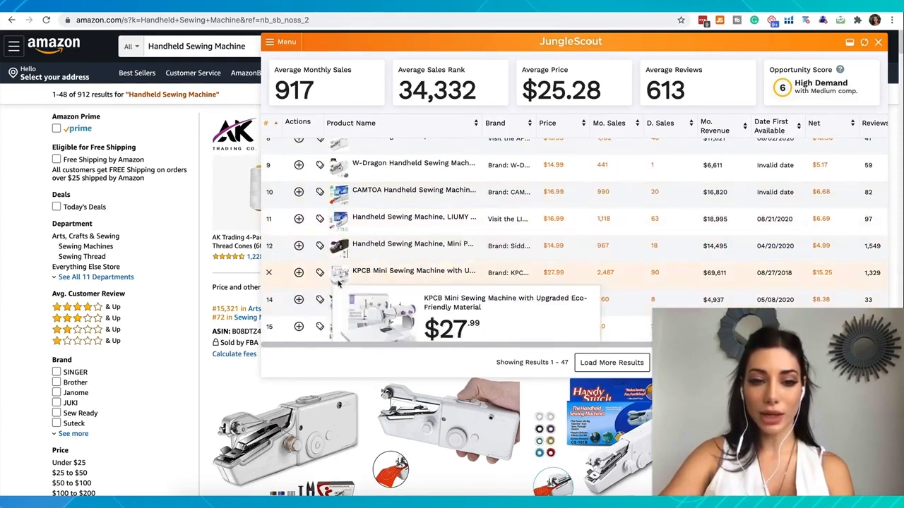
pyautogui.scroll(-4, 339, 282)
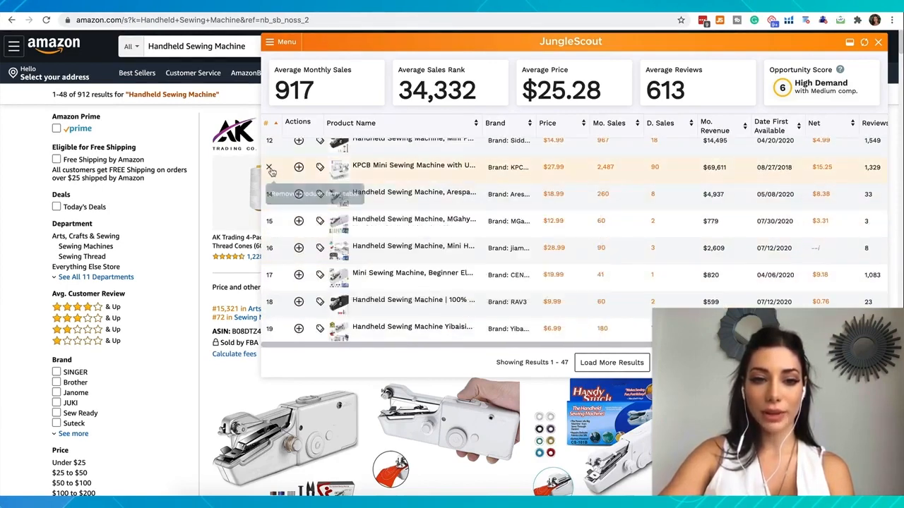
pyautogui.click(269, 168)
# - Remove the further non-handheld machines from the product table, including both Varmax models and the SINGER Start 1304
pyautogui.moveTo(340, 170)
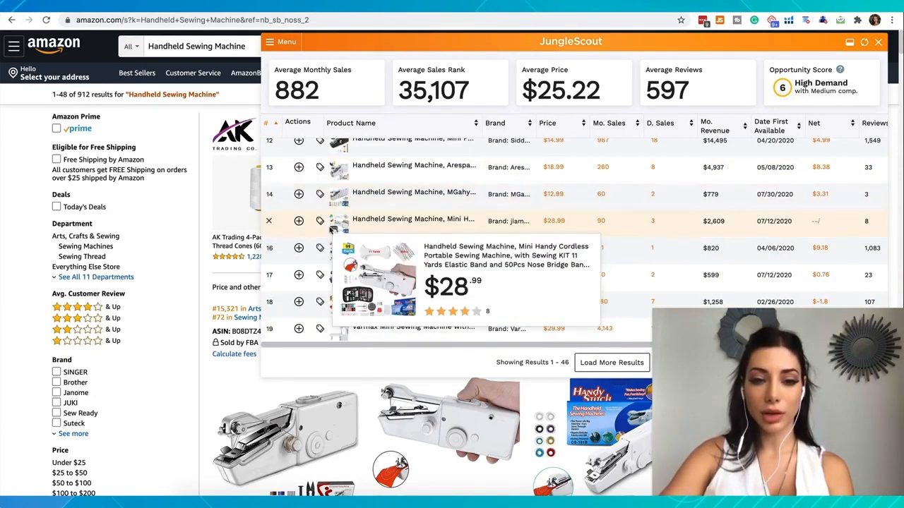
pyautogui.moveTo(332, 276)
pyautogui.scroll(-1, 332, 279)
pyautogui.scroll(-1, 333, 276)
pyautogui.scroll(-2, 336, 253)
pyautogui.click(269, 218)
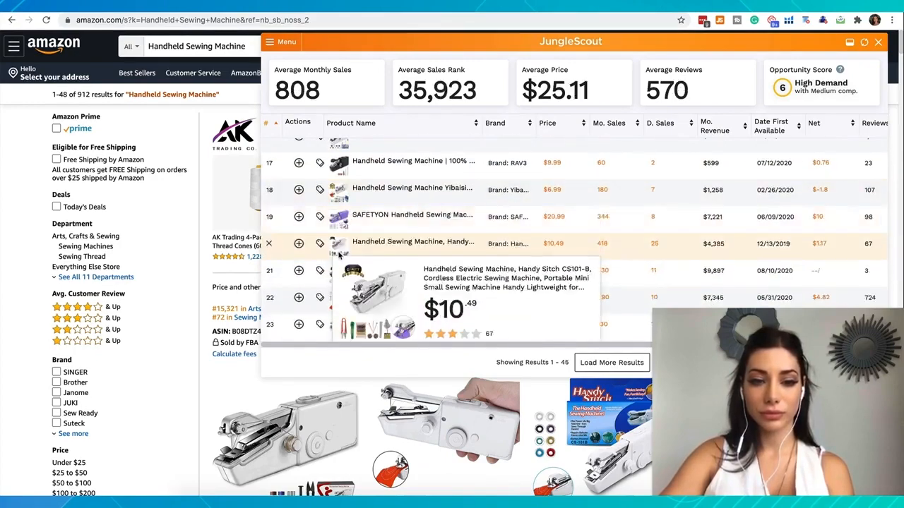
pyautogui.scroll(-5, 337, 253)
pyautogui.click(269, 174)
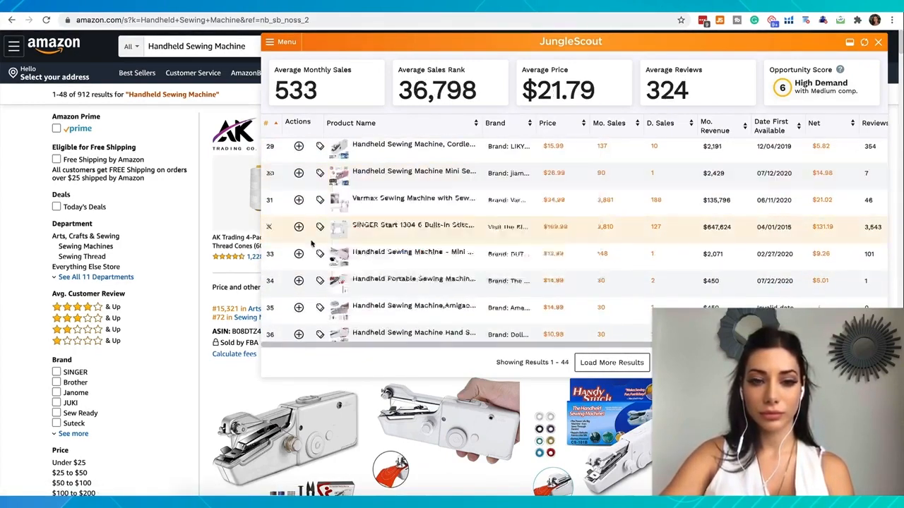
pyautogui.click(269, 200)
pyautogui.click(269, 201)
pyautogui.scroll(-1, 299, 243)
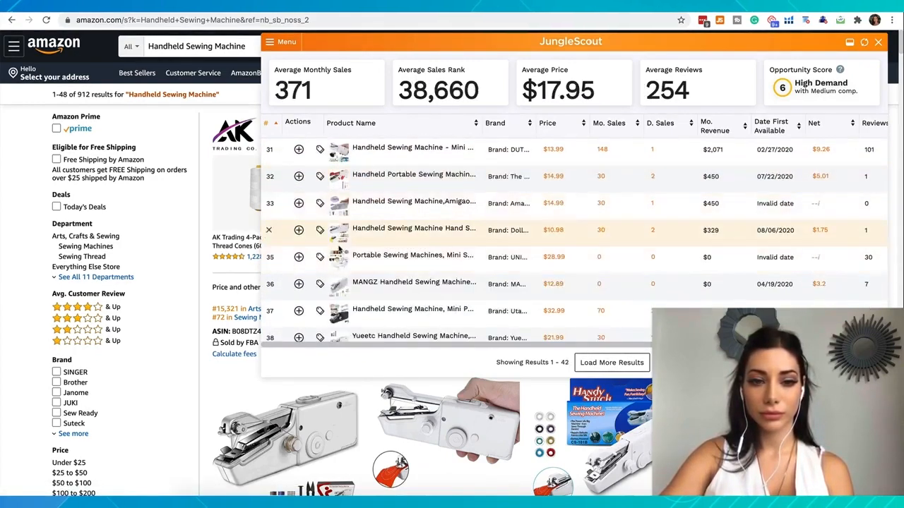
# - Check the product images in the rest of the table and remove the $45.99 Mini Portable Sewing Machine Kit
pyautogui.scroll(-1, 339, 250)
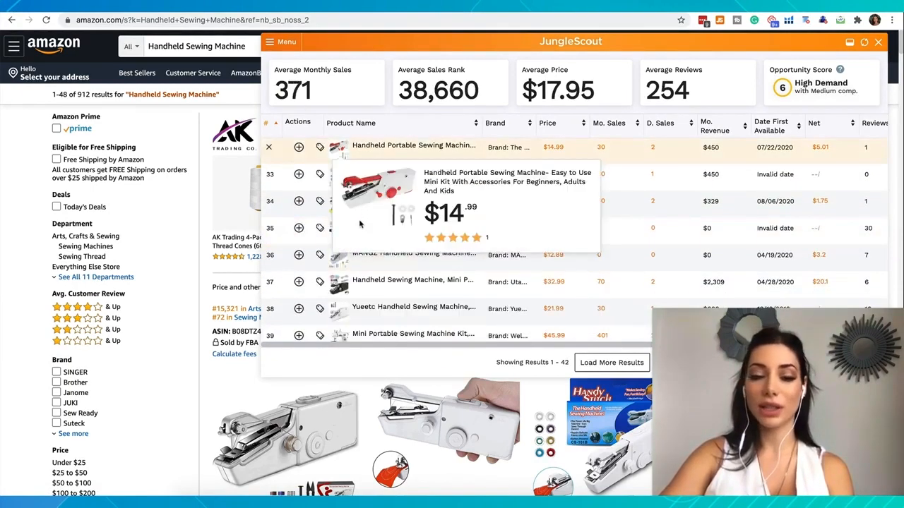
pyautogui.moveTo(335, 230)
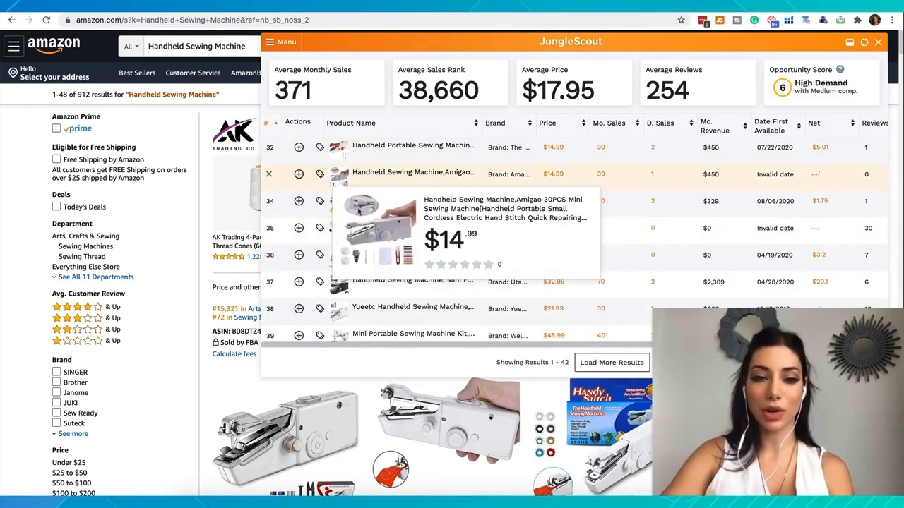
pyautogui.moveTo(335, 207)
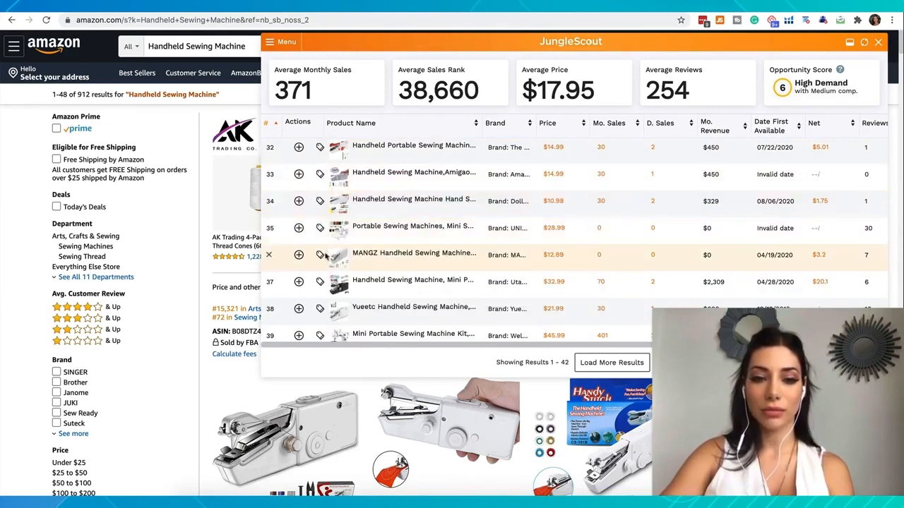
pyautogui.scroll(-2, 329, 240)
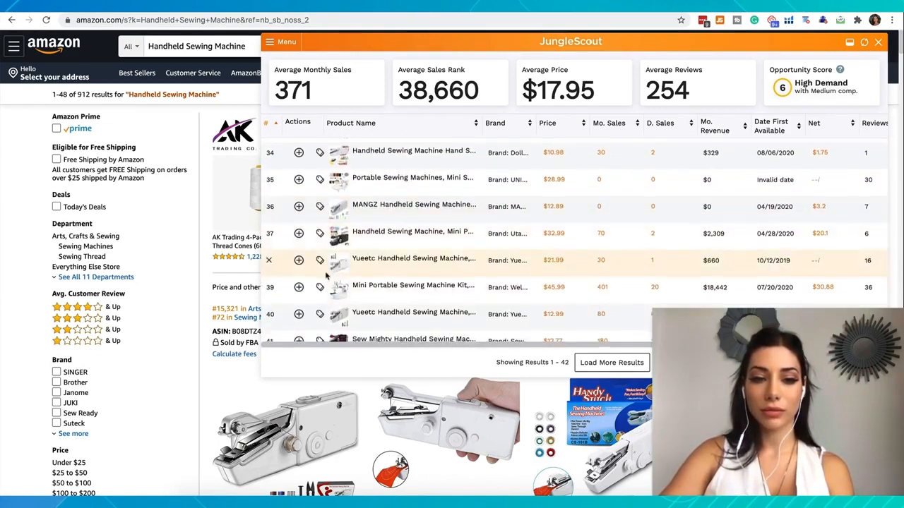
pyautogui.scroll(-3, 327, 286)
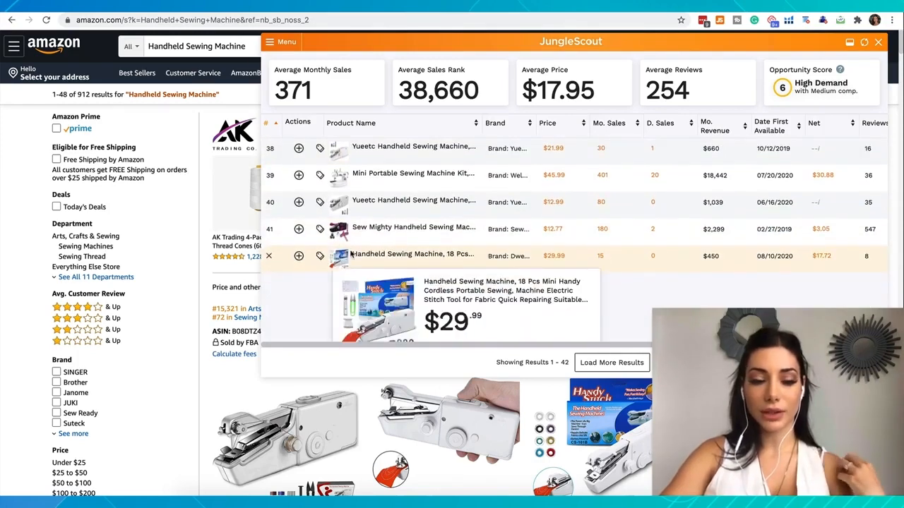
pyautogui.click(268, 175)
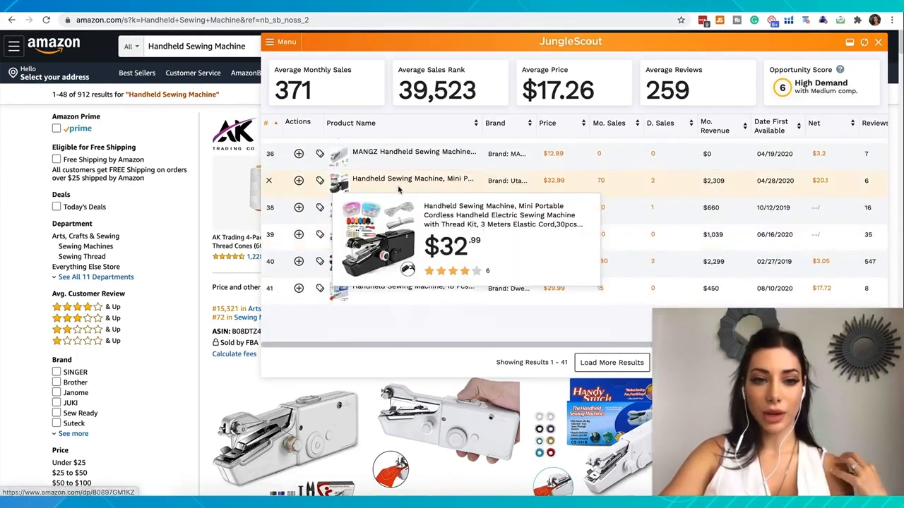
# - Review the remaining handheld sewing machines' monthly sales, revenue, net profit, reviews and ratings from the start of the table
pyautogui.scroll(3, 399, 177)
pyautogui.scroll(1, 392, 170)
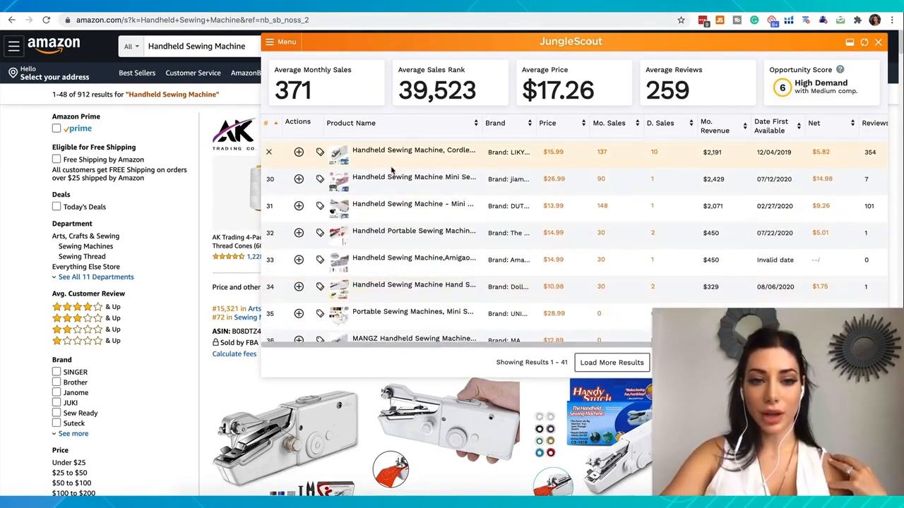
pyautogui.scroll(10, 392, 170)
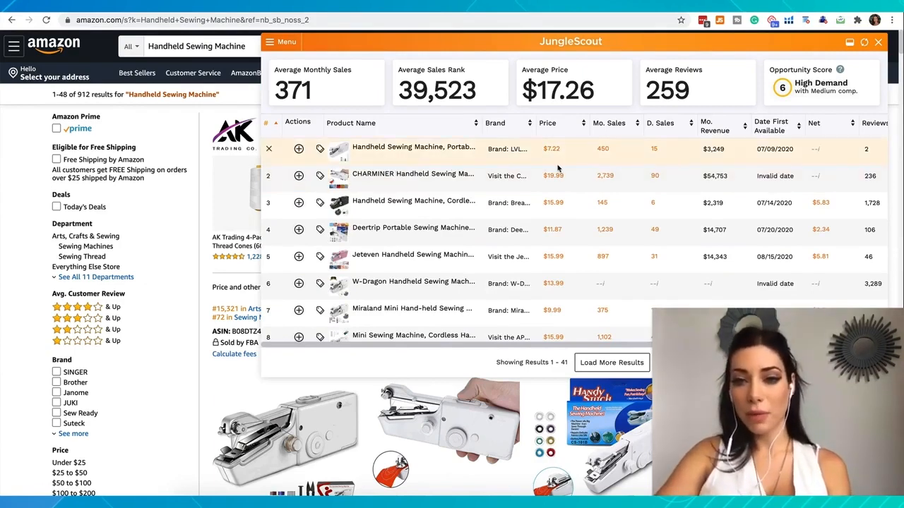
pyautogui.hscroll(3, 558, 168)
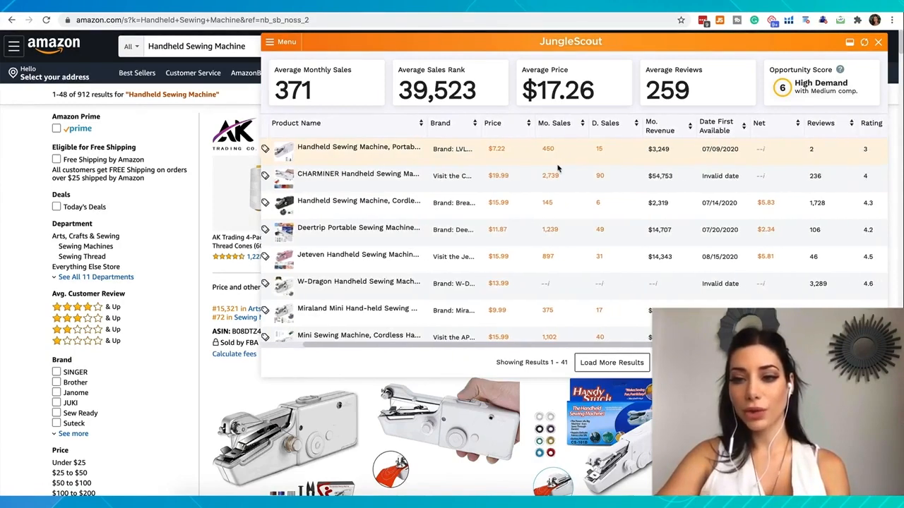
pyautogui.hscroll(3, 558, 168)
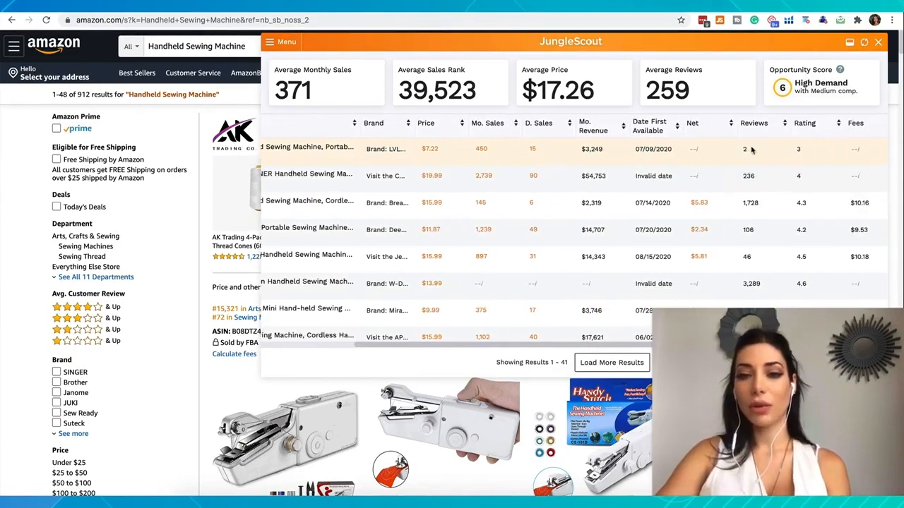
pyautogui.hscroll(-1, 752, 149)
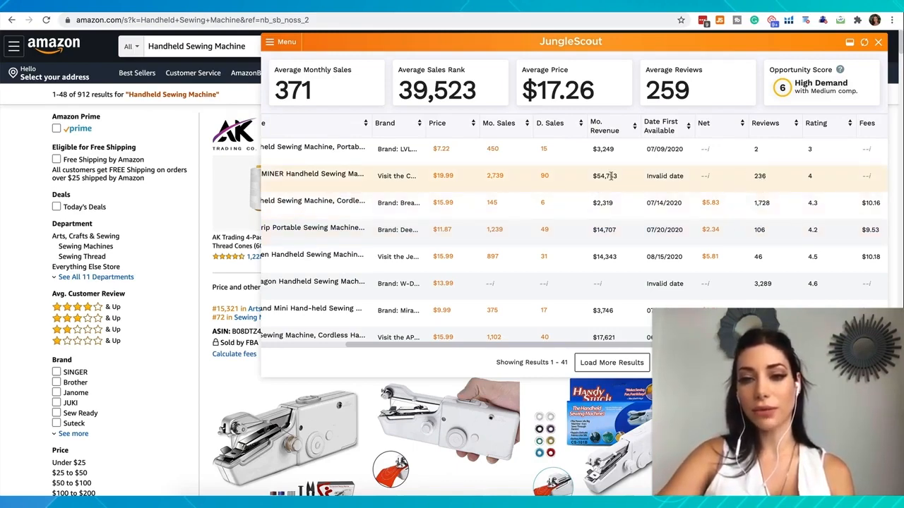
pyautogui.moveTo(704, 179)
pyautogui.scroll(-1, 704, 180)
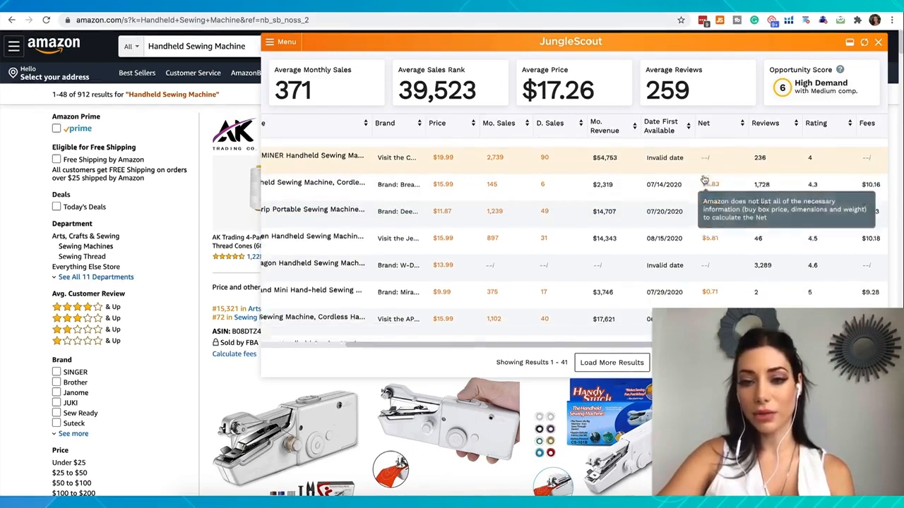
pyautogui.scroll(-1, 704, 179)
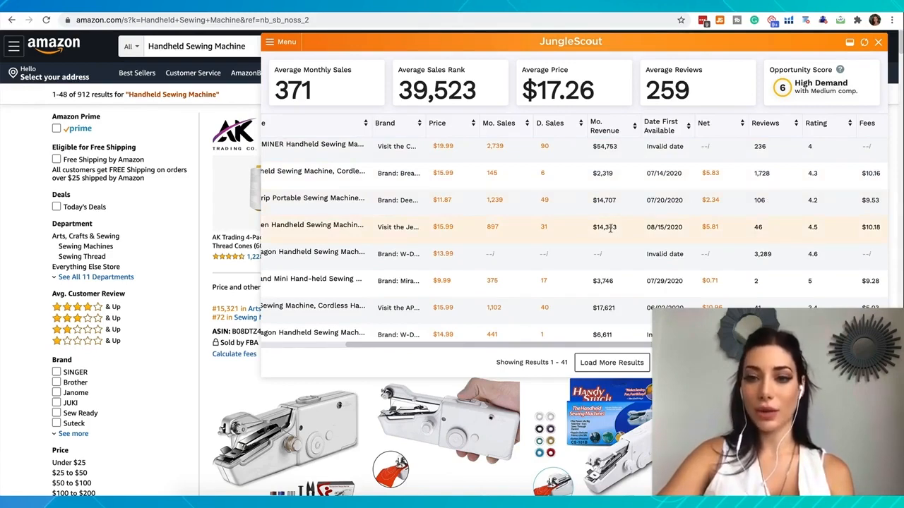
pyautogui.scroll(-1, 765, 240)
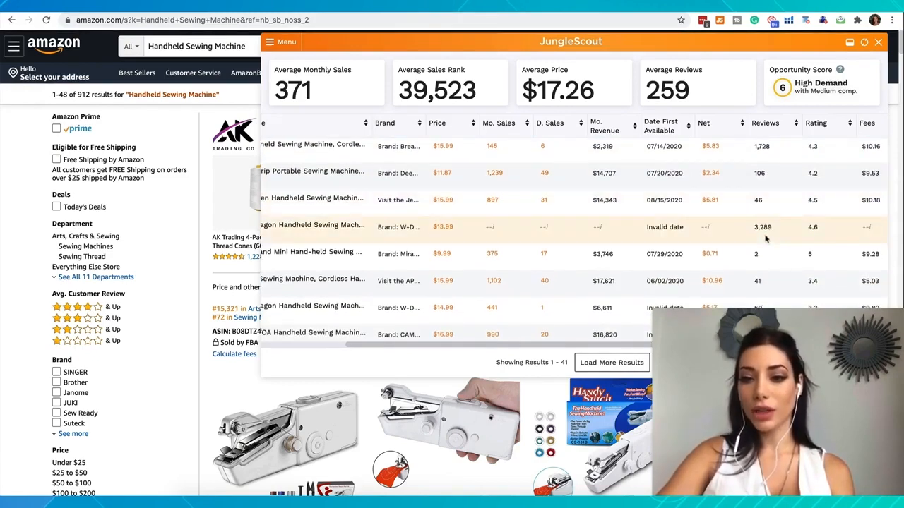
# - Compare review counts across the handheld sewing machines, highlighting those of individual competitors such as the $13.99 W-Dragon and the $16.99 LIUMY
pyautogui.scroll(1, 765, 240)
pyautogui.moveTo(752, 233); pyautogui.dragTo(780, 238)
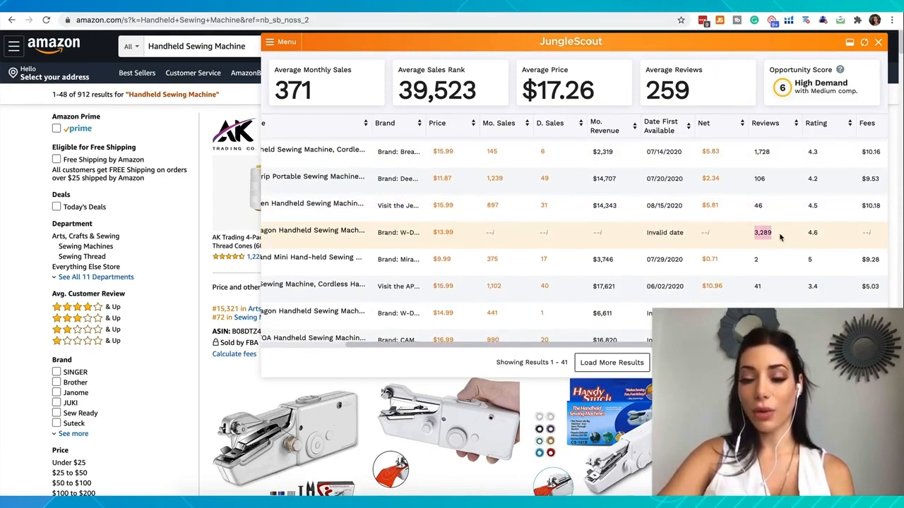
pyautogui.scroll(1, 780, 238)
pyautogui.moveTo(751, 190); pyautogui.dragTo(772, 192)
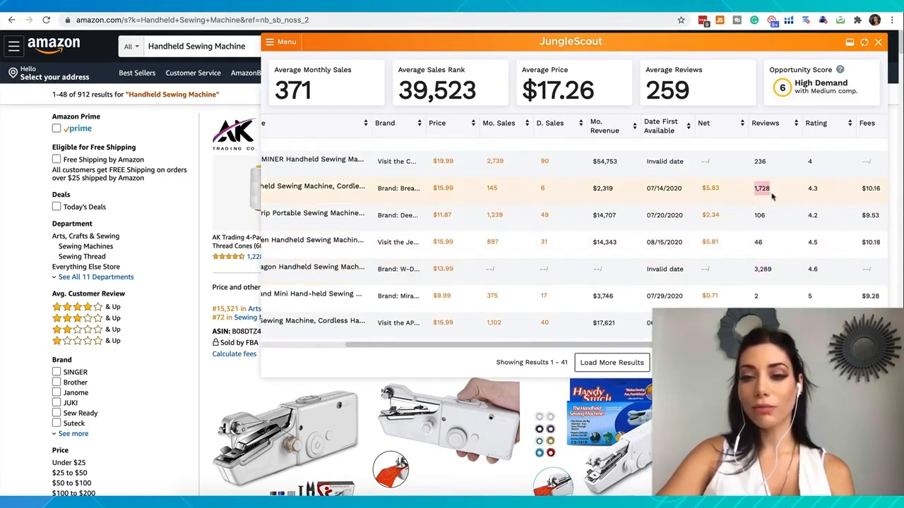
pyautogui.moveTo(770, 242); pyautogui.dragTo(753, 220)
pyautogui.scroll(-6, 753, 220)
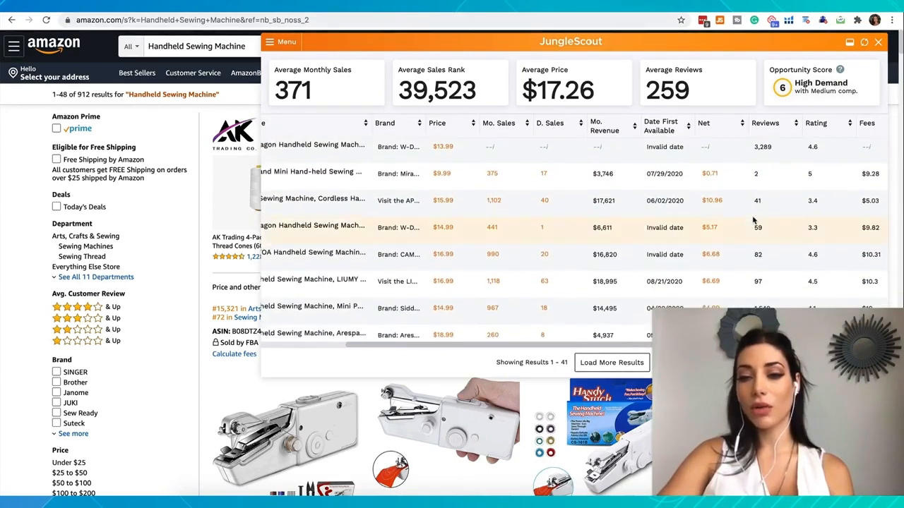
pyautogui.moveTo(765, 251); pyautogui.dragTo(754, 249)
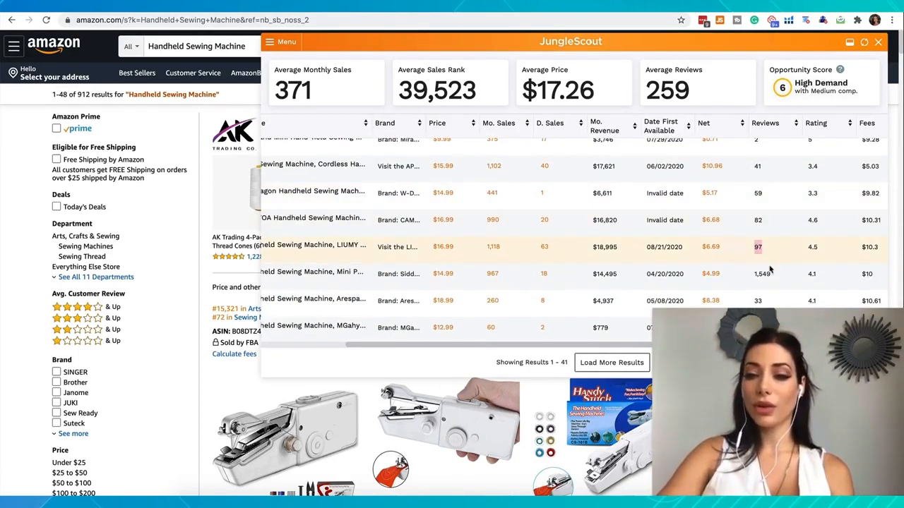
pyautogui.moveTo(778, 276); pyautogui.dragTo(751, 276)
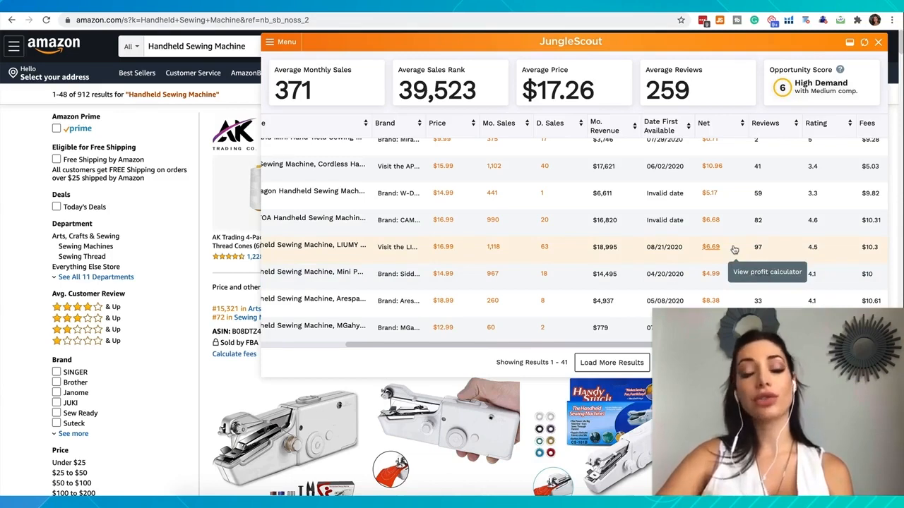
# - Check the review counts of the remaining competitors from the start of the product table through the lower-selling machines
pyautogui.scroll(3, 735, 250)
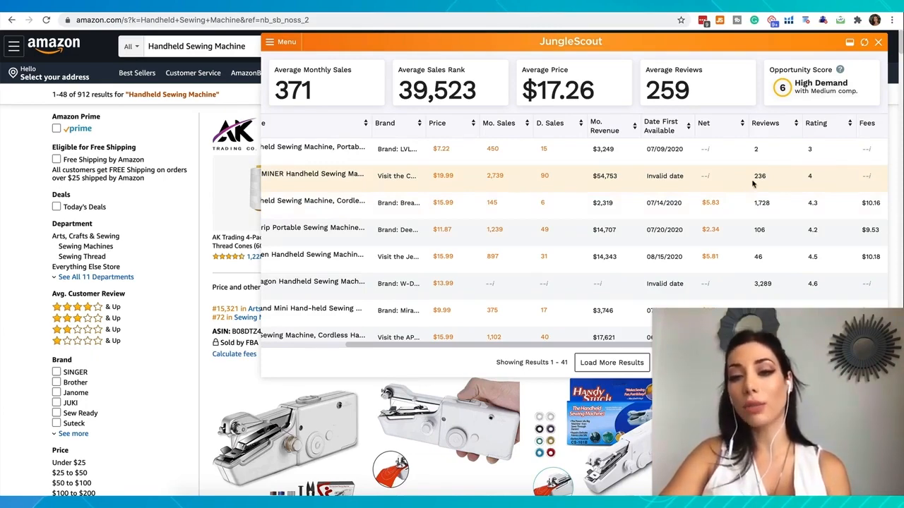
pyautogui.scroll(-6, 753, 185)
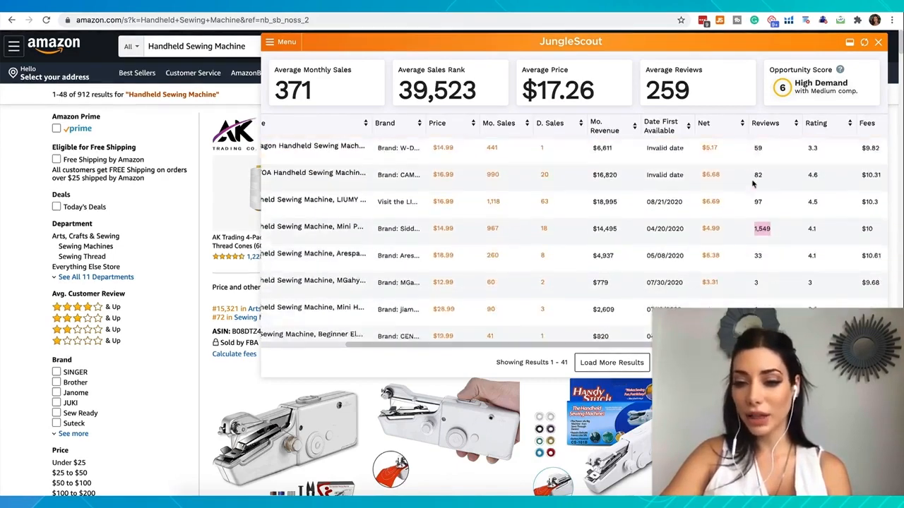
pyautogui.scroll(-2, 759, 222)
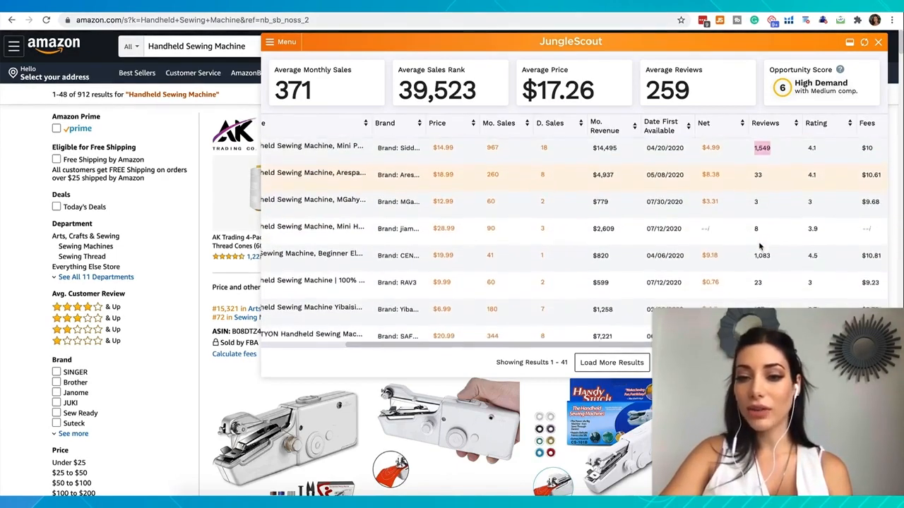
pyautogui.scroll(-5, 761, 229)
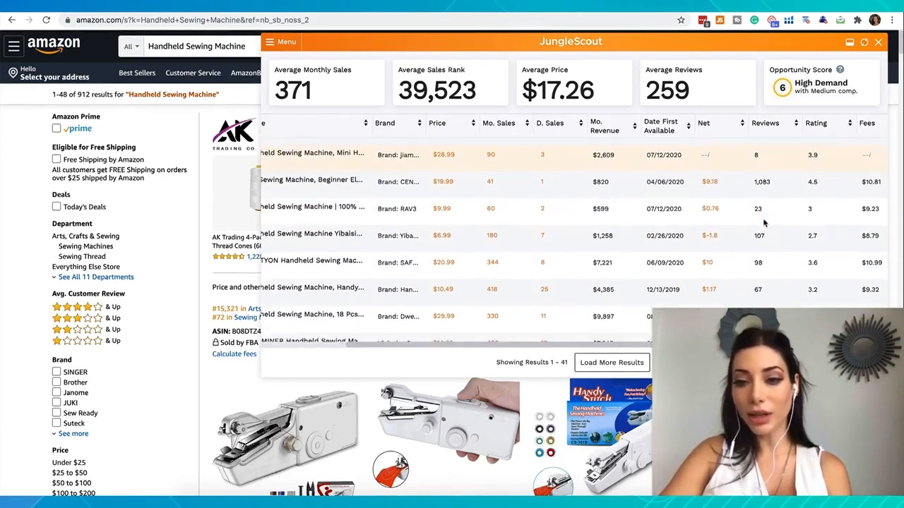
pyautogui.scroll(-2, 763, 223)
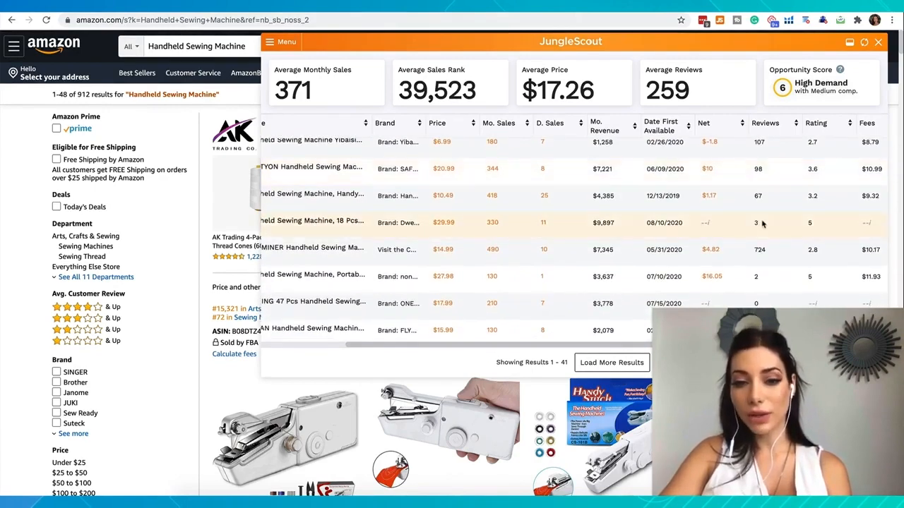
pyautogui.scroll(-2, 763, 223)
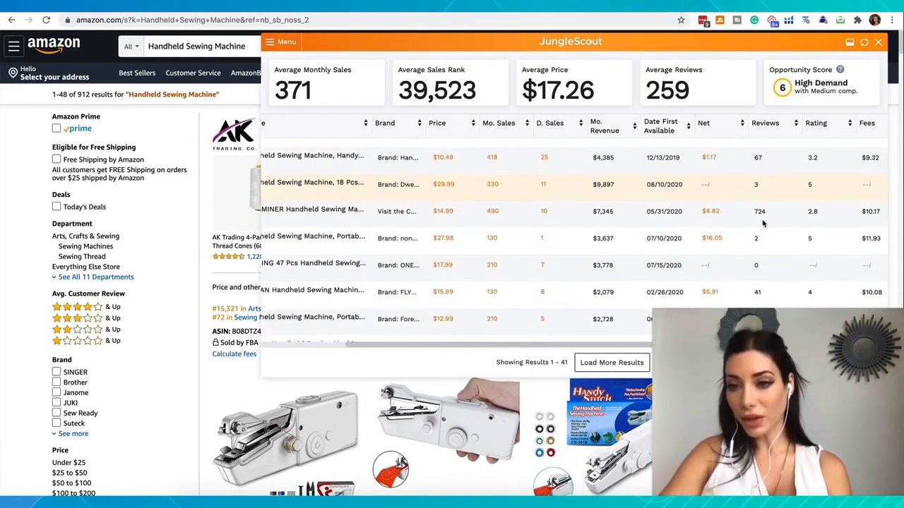
pyautogui.scroll(-5, 763, 224)
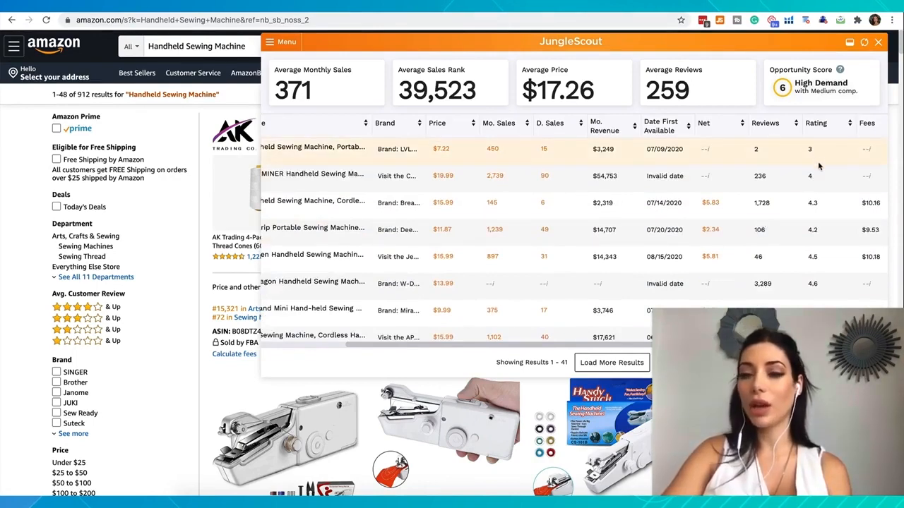
# - Examine the star ratings of the handheld sewing machines down the product table
pyautogui.scroll(-3, 817, 187)
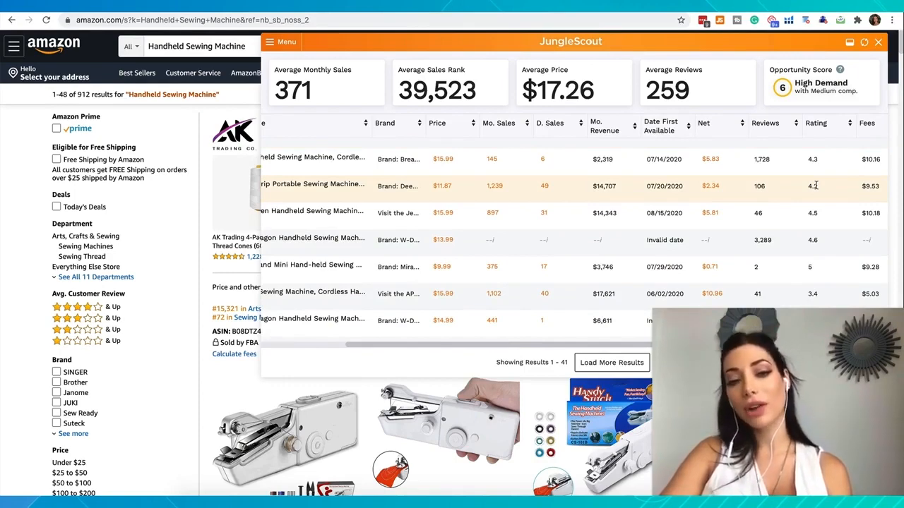
pyautogui.scroll(-3, 815, 185)
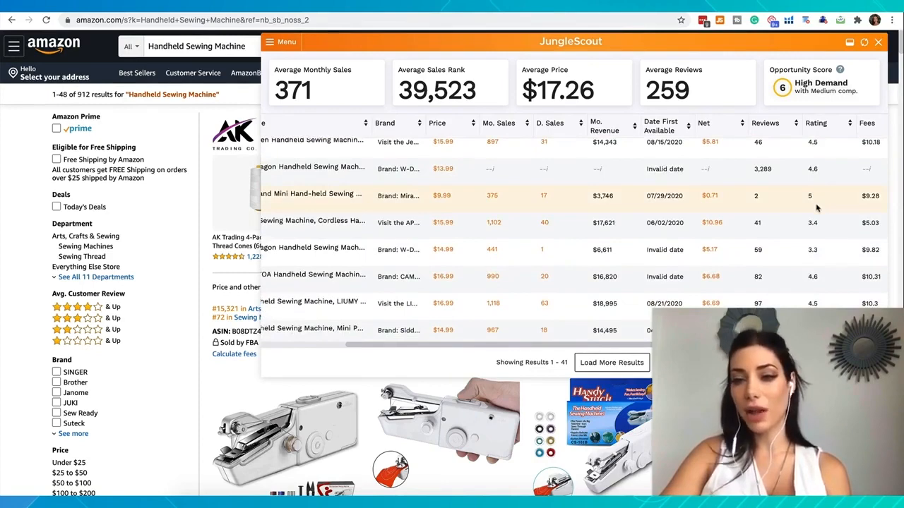
pyautogui.scroll(-3, 816, 223)
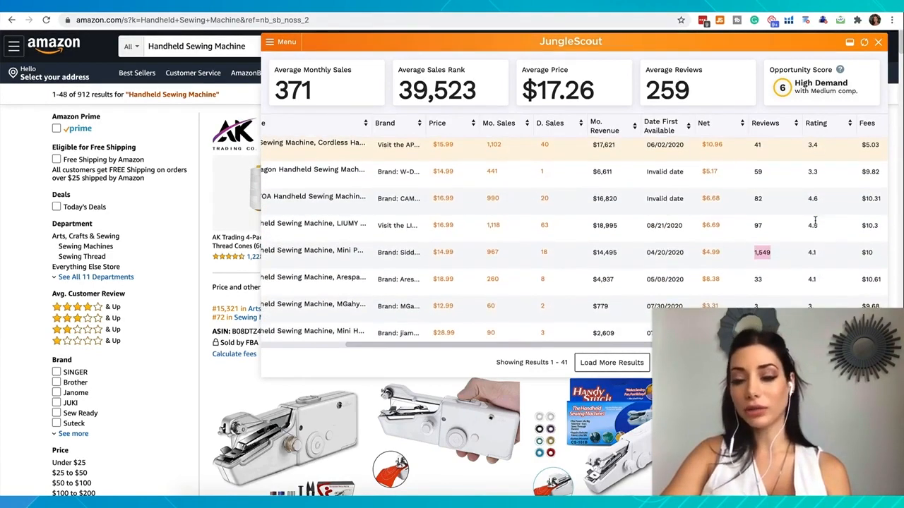
pyautogui.scroll(-5, 815, 223)
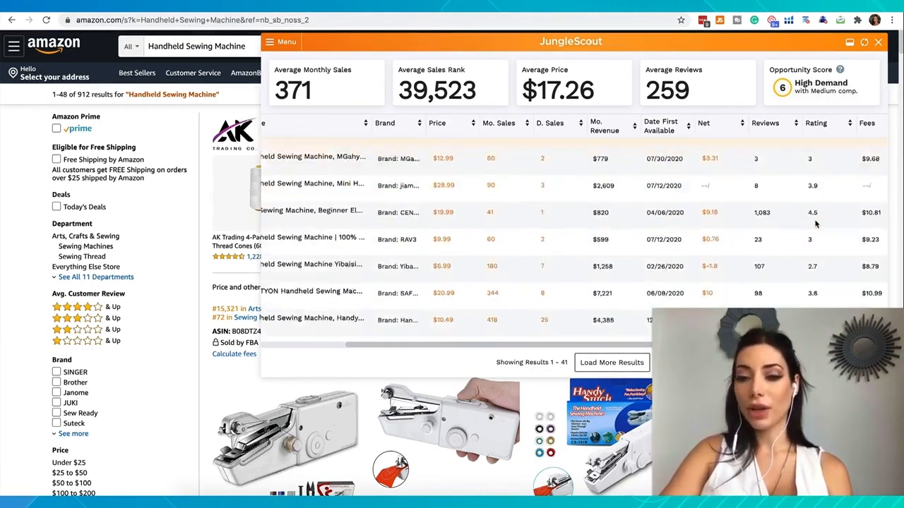
# - Bring the product names back into view and preview the $15.99 cordless, Deertrip and Jeteven sewing machines
pyautogui.hscroll(-5, 627, 204)
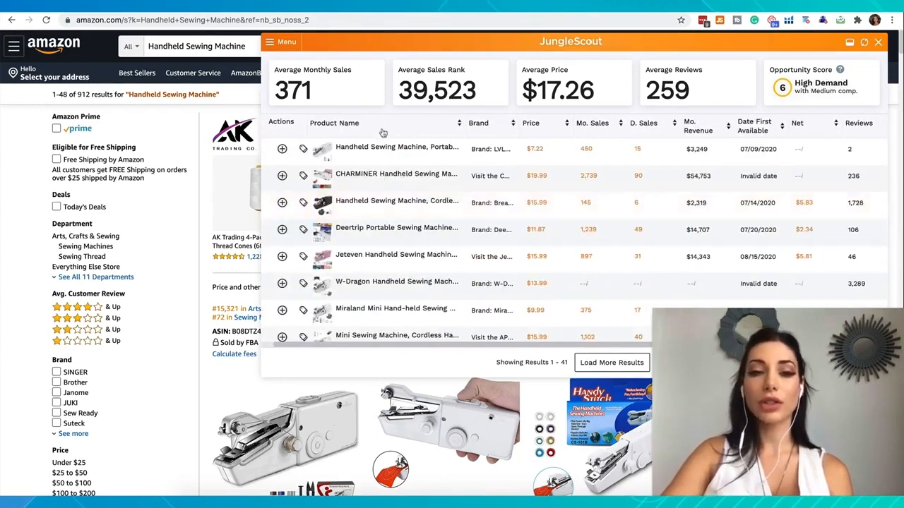
pyautogui.moveTo(365, 164)
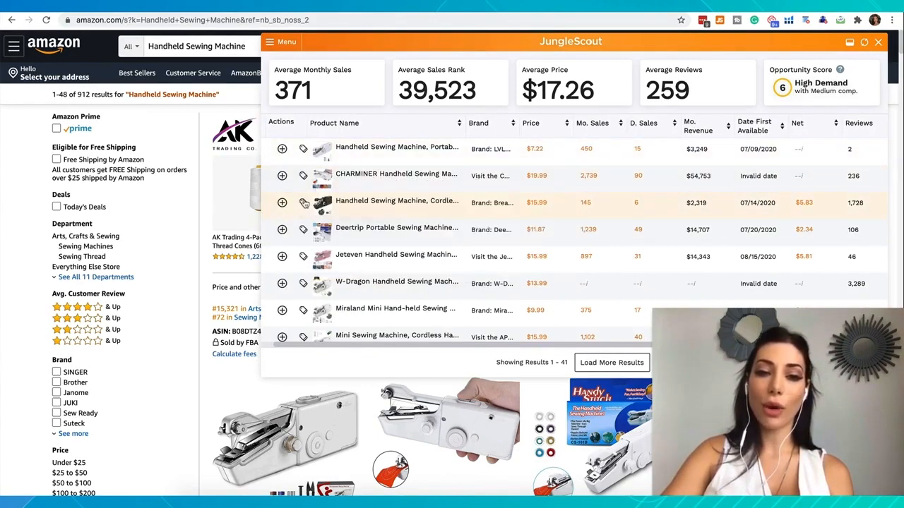
pyautogui.moveTo(337, 206)
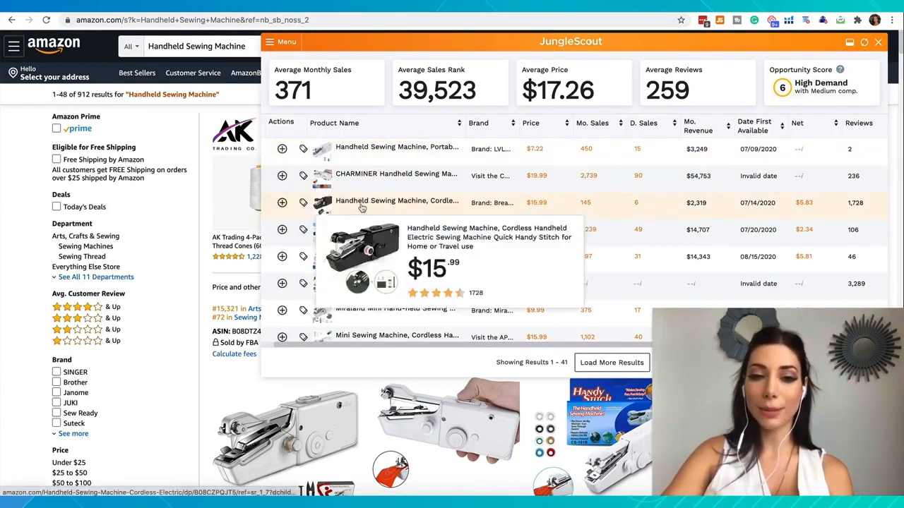
pyautogui.moveTo(344, 240)
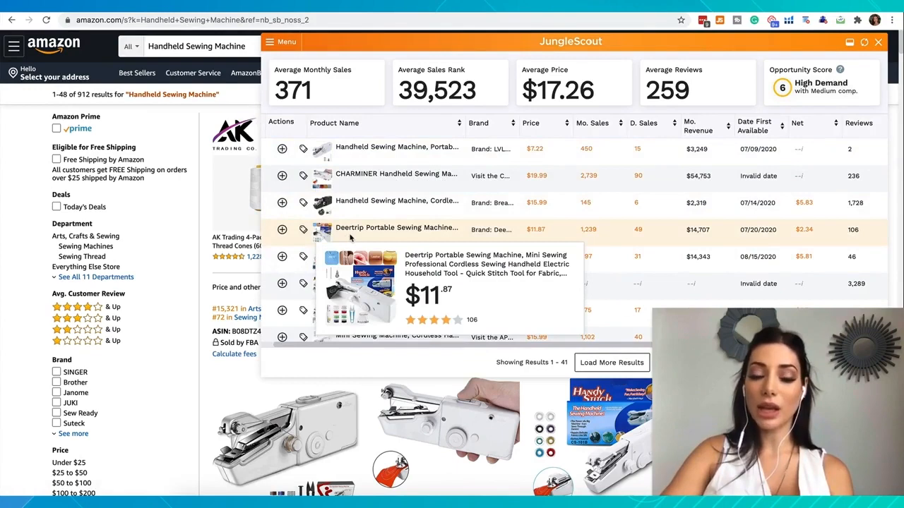
pyautogui.moveTo(346, 265)
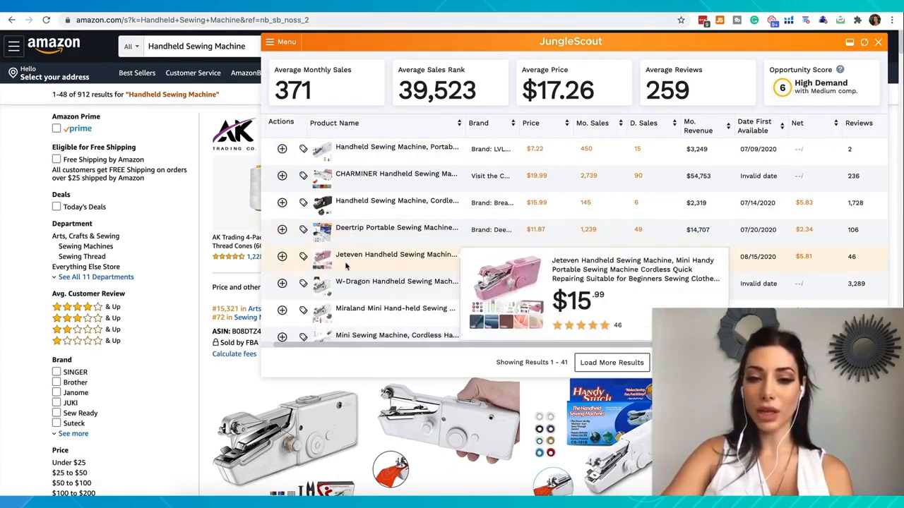
# - Open the Amazon listing of the $13.99 W-Dragon handheld sewing machine and copy the brand name from its title
pyautogui.moveTo(354, 293)
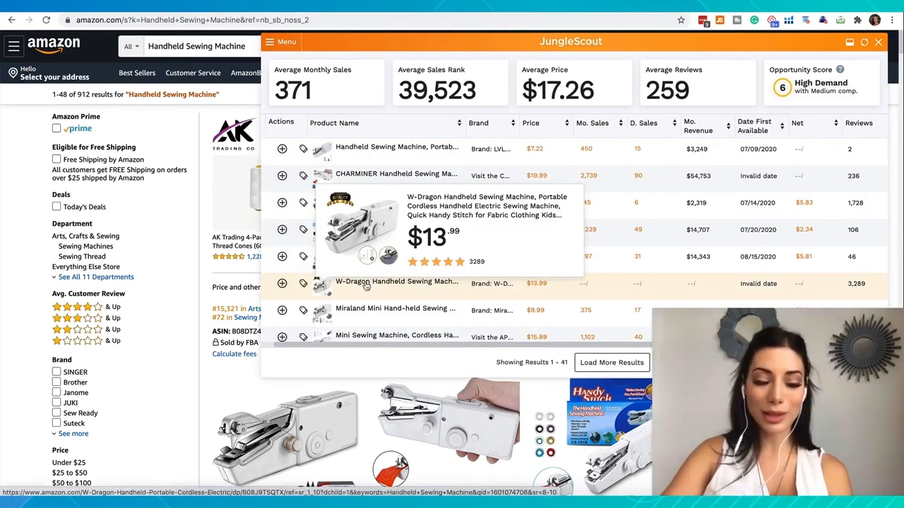
pyautogui.click(365, 284)
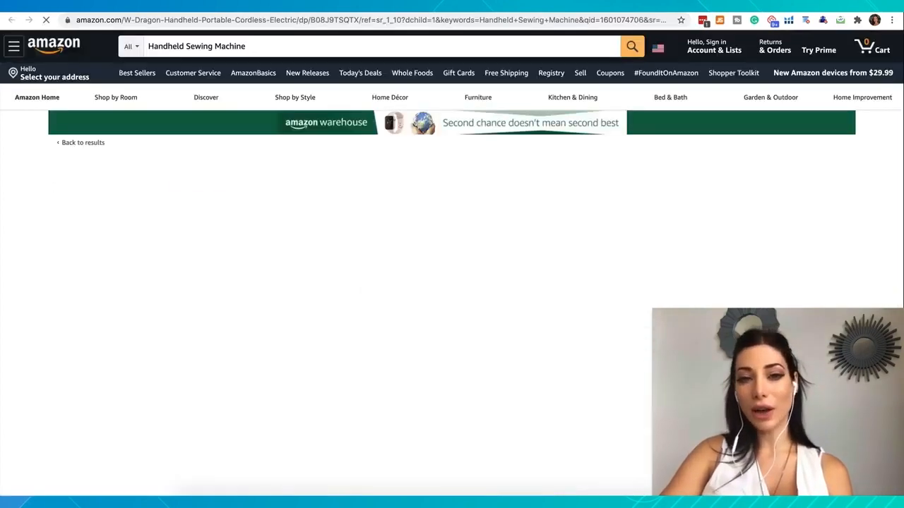
pyautogui.moveTo(464, 165); pyautogui.dragTo(514, 166)
pyautogui.press('super+c')
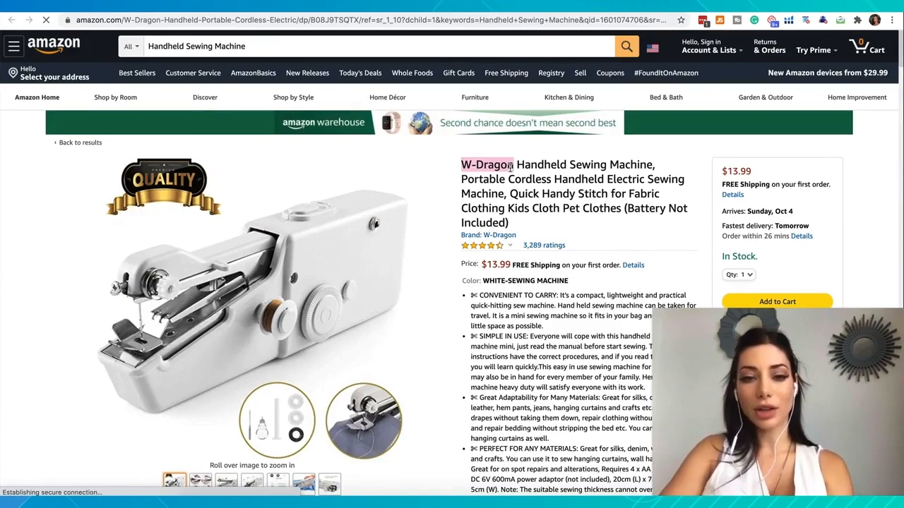
# - Open the W-Dragon brand link and look through the products it brings up on Amazon
pyautogui.click(482, 240)
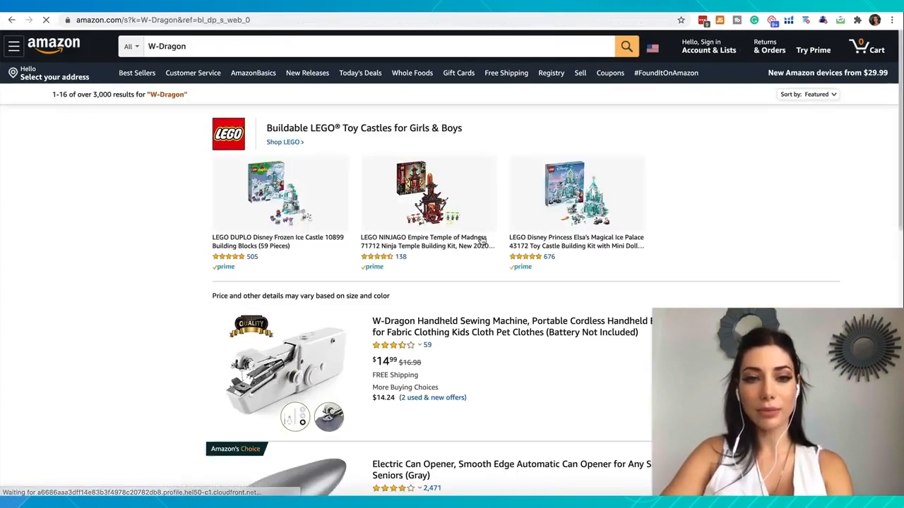
pyautogui.scroll(-3, 342, 375)
pyautogui.scroll(-8, 342, 375)
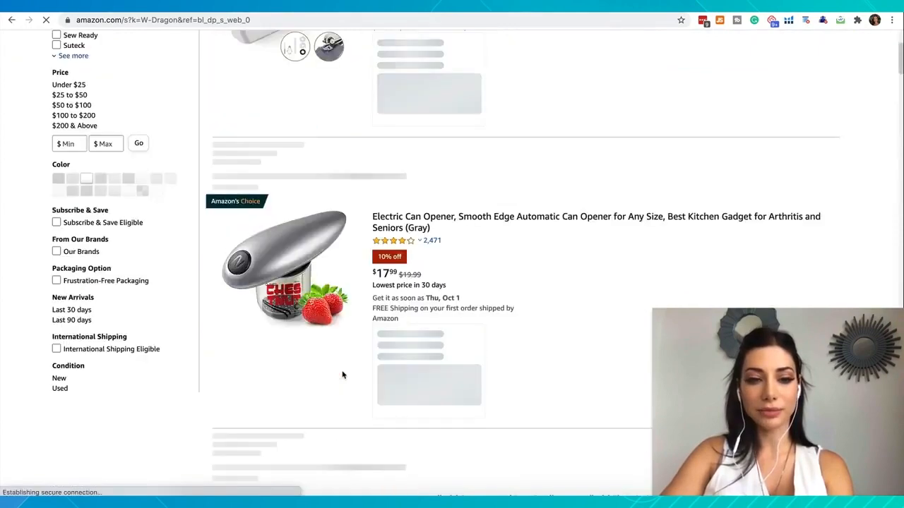
pyautogui.scroll(-10, 343, 375)
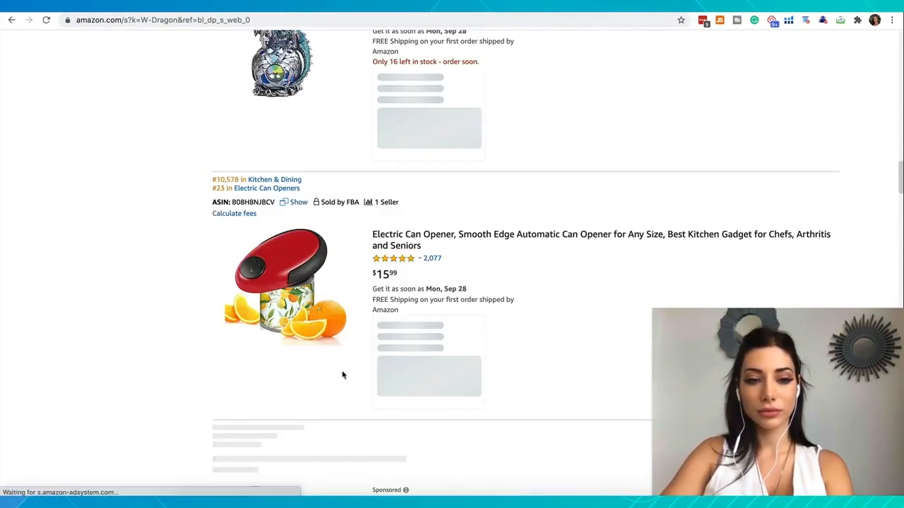
pyautogui.scroll(20, 343, 375)
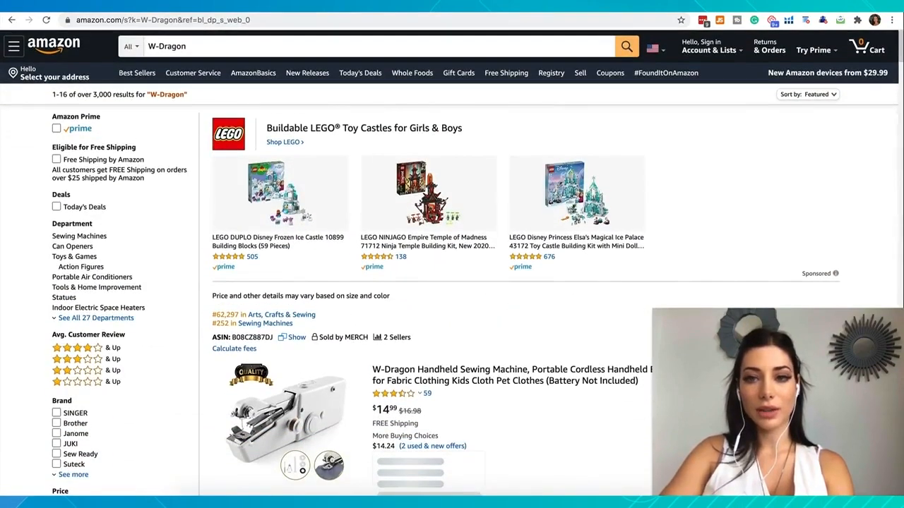
# - Search Google for W-Dragon in a new tab and examine the results for signs of an established brand
pyautogui.press('super+t')
pyautogui.press('super+v')
pyautogui.press('Return')
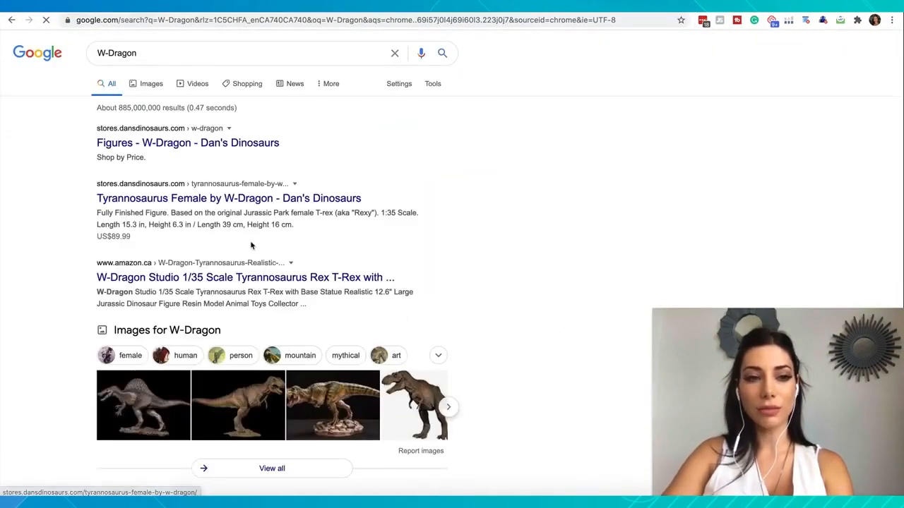
pyautogui.scroll(-10, 251, 245)
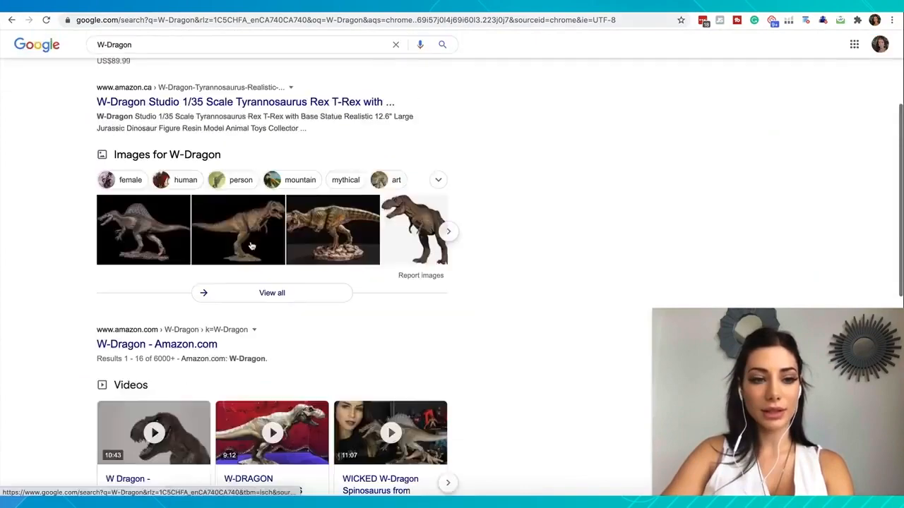
pyautogui.scroll(10, 251, 242)
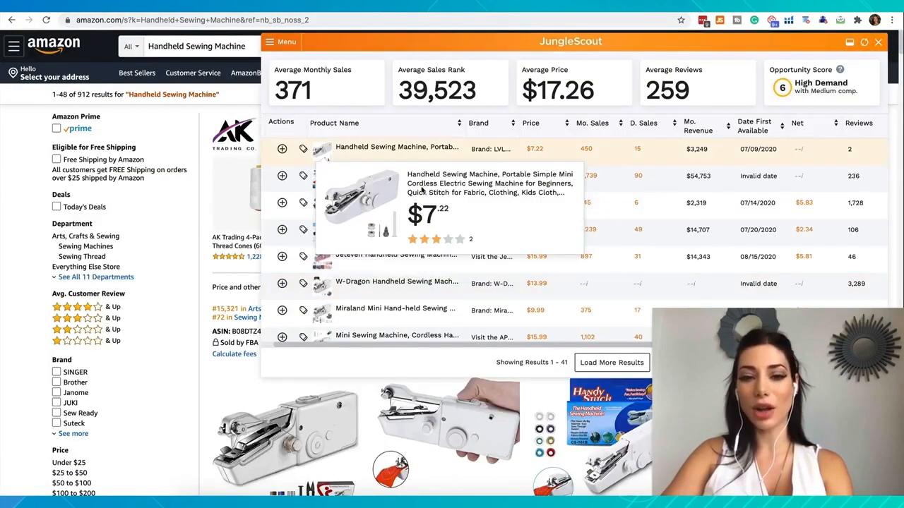
# - Return to the Handheld Sewing Machine results and continue through the competitors in the extension's product table
pyautogui.scroll(-3, 395, 268)
pyautogui.scroll(-3, 391, 275)
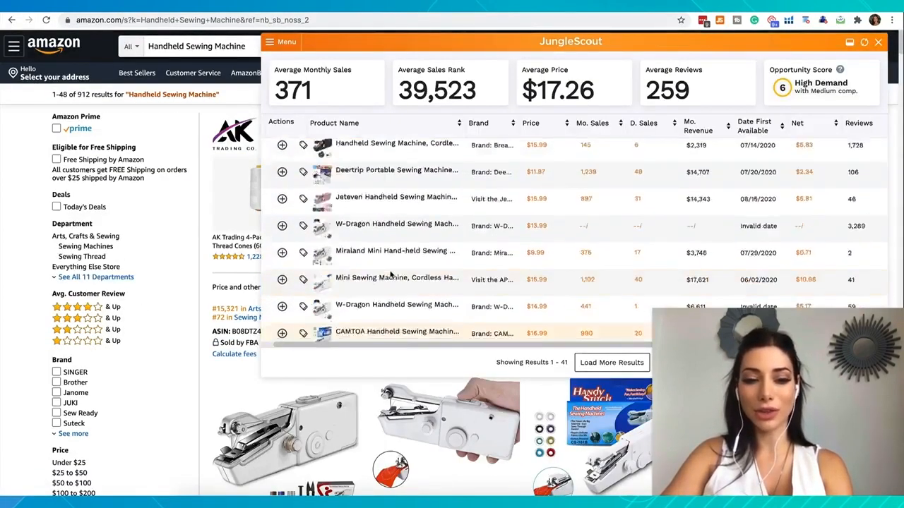
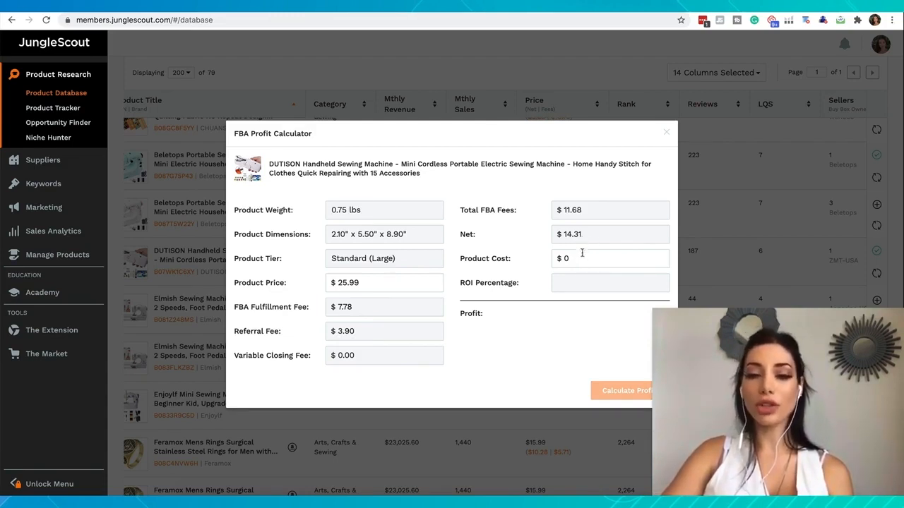
# - Copy "Handheld Sewing Machine" from the DUTISON product title and search Alibaba for it
pyautogui.click(573, 258)
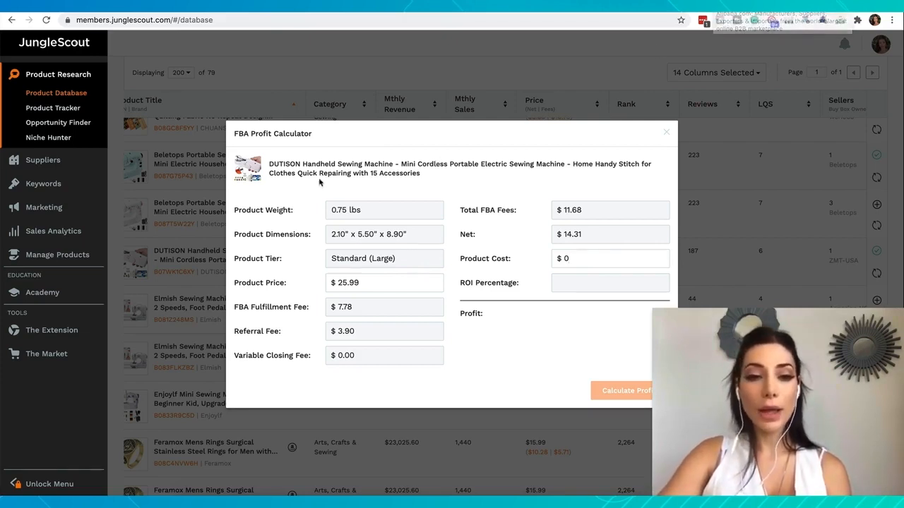
pyautogui.moveTo(302, 164); pyautogui.dragTo(393, 164)
pyautogui.hotkey('ctrl', 'c')
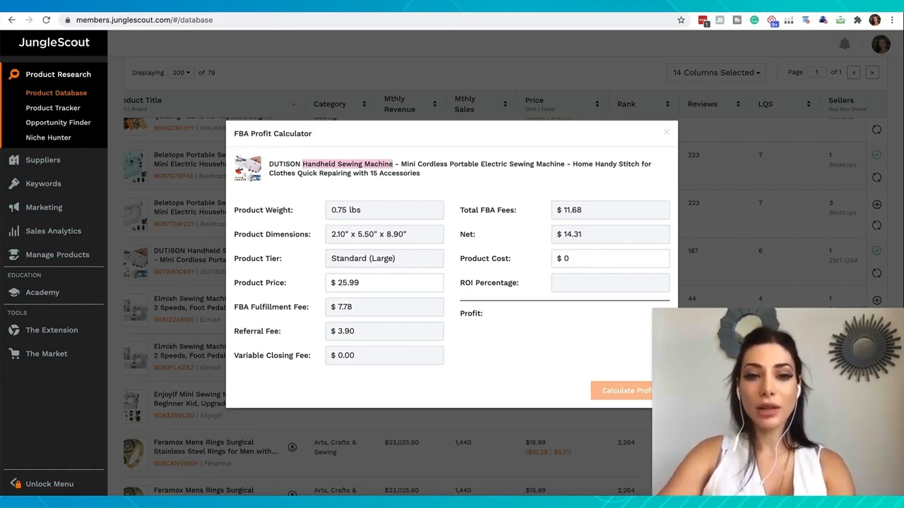
pyautogui.hotkey('ctrl', 'Tab')
pyautogui.click(360, 89)
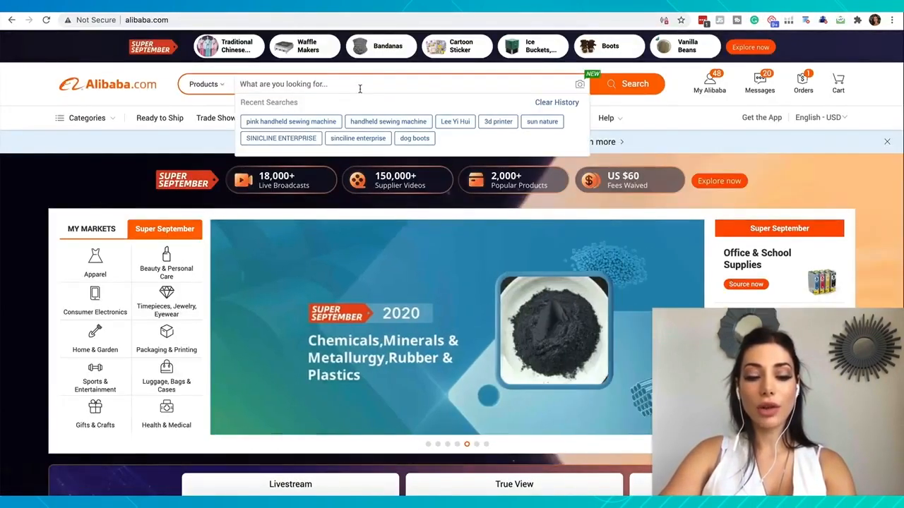
pyautogui.hotkey('ctrl', 'v')
pyautogui.press('Return')
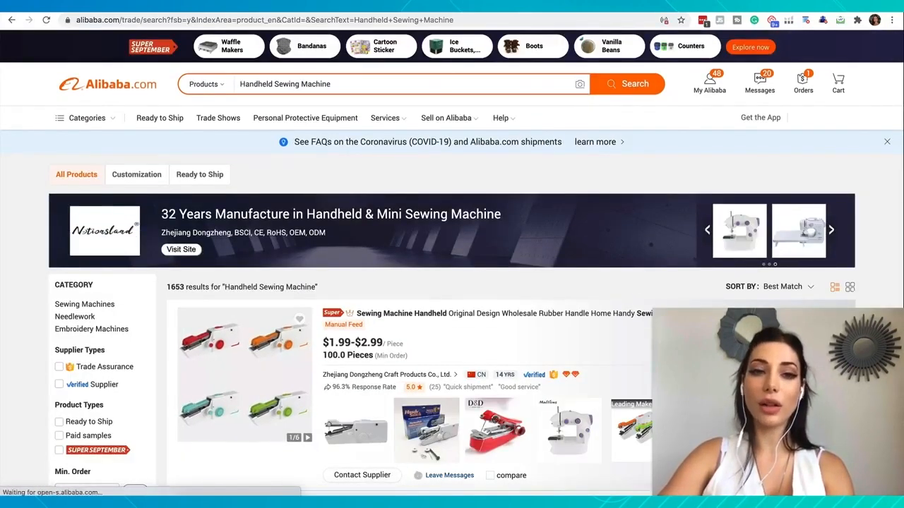
# - Look through the Alibaba results for comparable handheld sewing machines, checking their unit prices and minimum orders
pyautogui.scroll(-5, 316, 258)
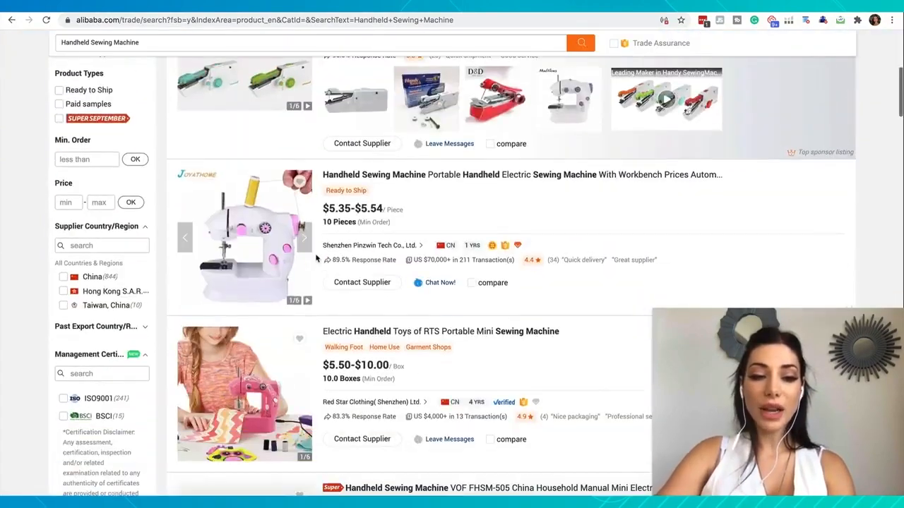
pyautogui.scroll(-8, 315, 259)
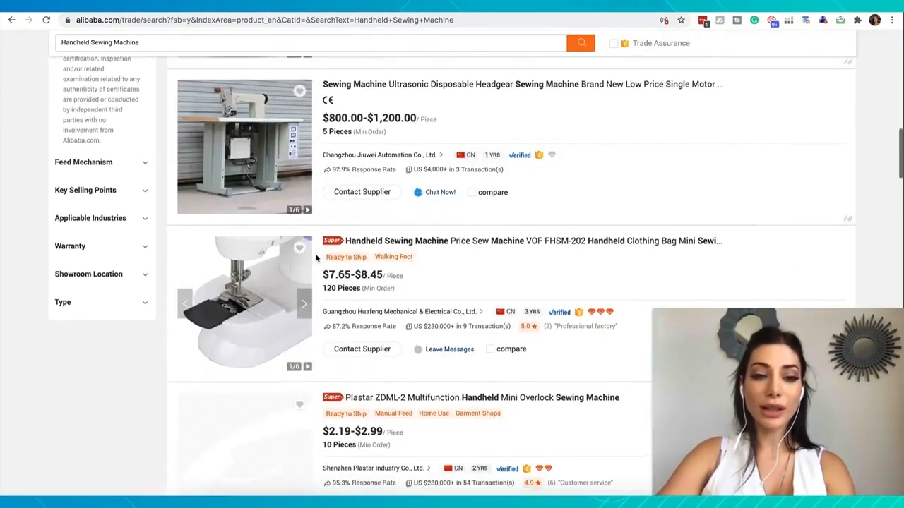
pyautogui.scroll(-4, 315, 258)
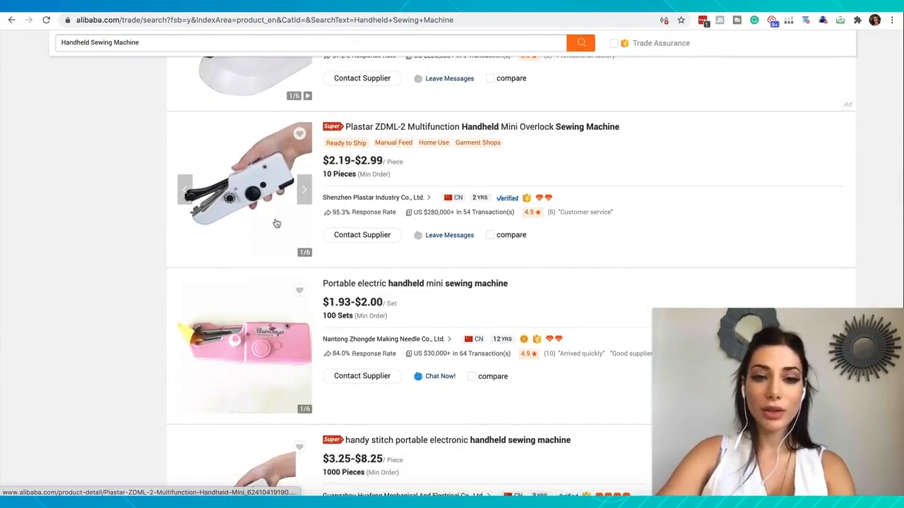
pyautogui.scroll(-2, 254, 188)
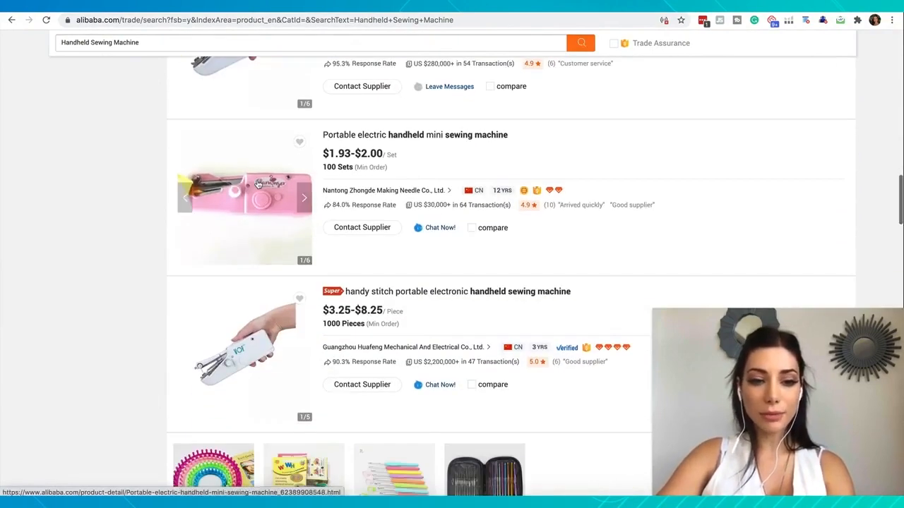
pyautogui.scroll(-4, 258, 184)
pyautogui.scroll(-6, 259, 121)
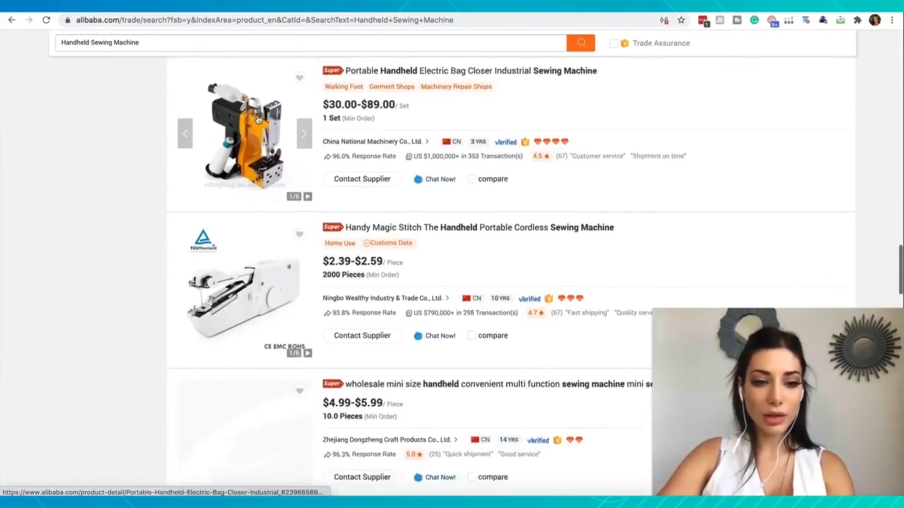
pyautogui.scroll(-1, 259, 121)
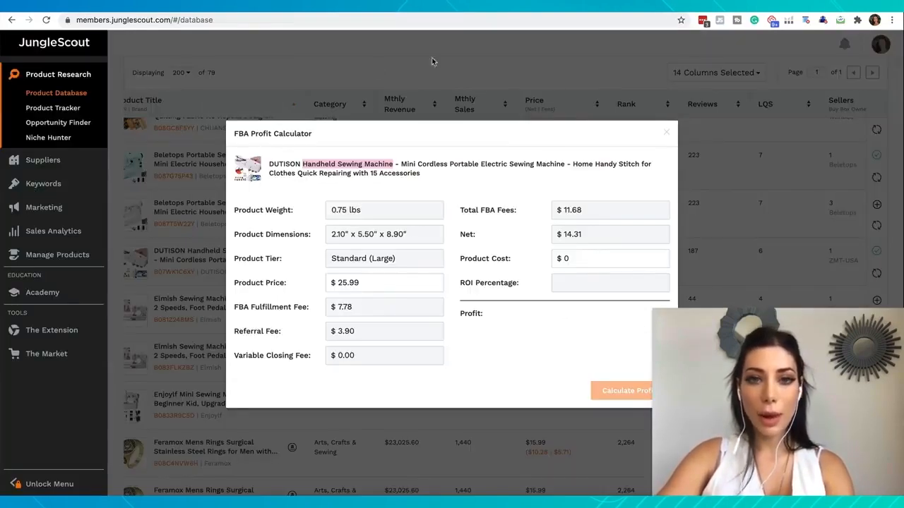
# - Close the profit calculator in Jungle Scout and view the DUTISON handheld sewing machine's photos on its Amazon listing
pyautogui.click(432, 118)
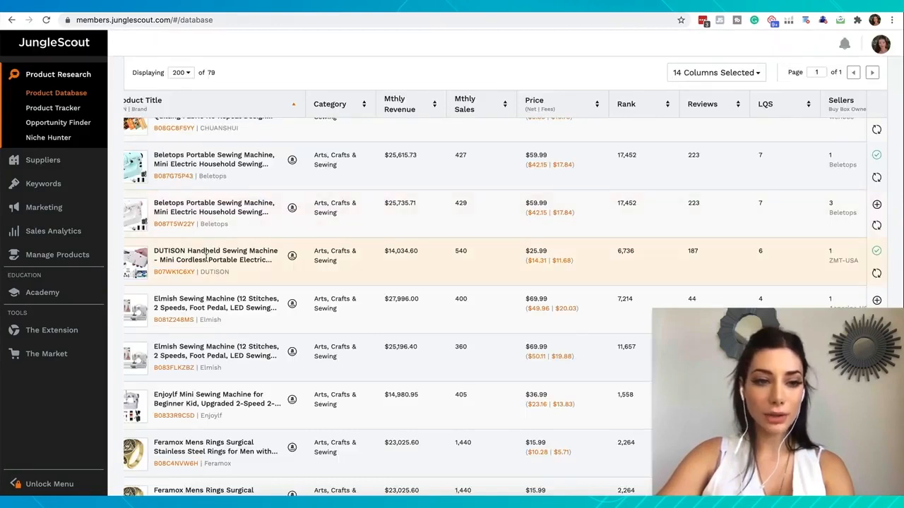
pyautogui.click(291, 256)
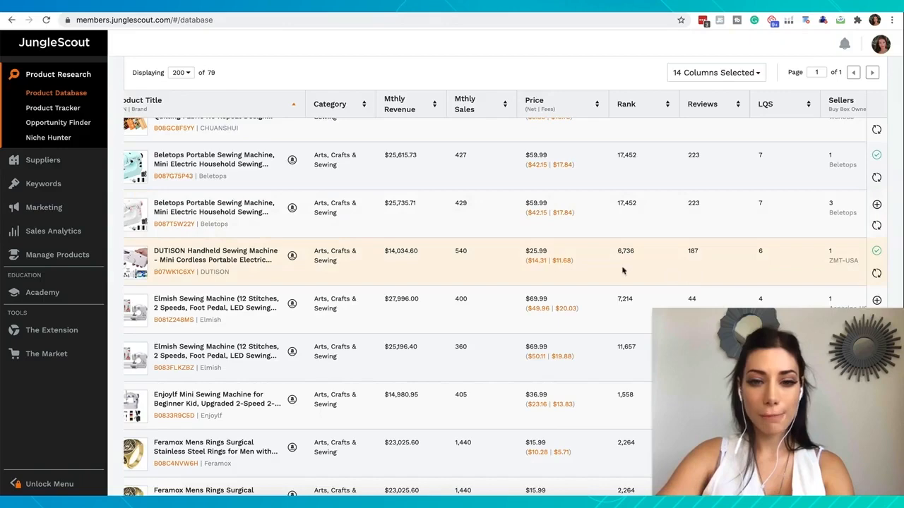
pyautogui.click(540, 261)
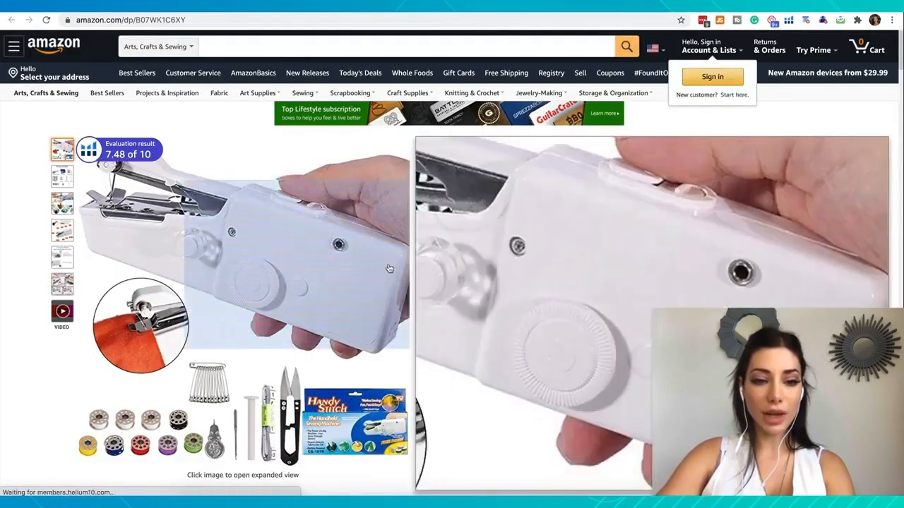
pyautogui.moveTo(67, 179)
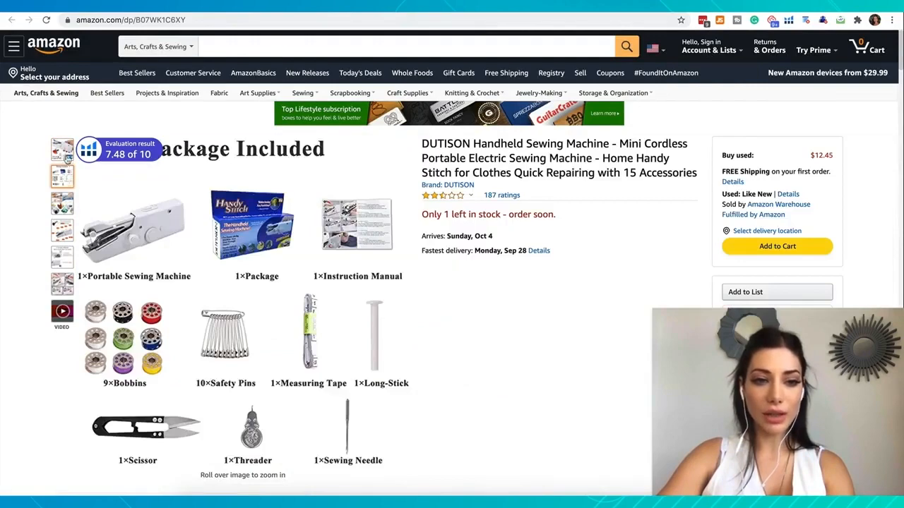
pyautogui.moveTo(67, 159)
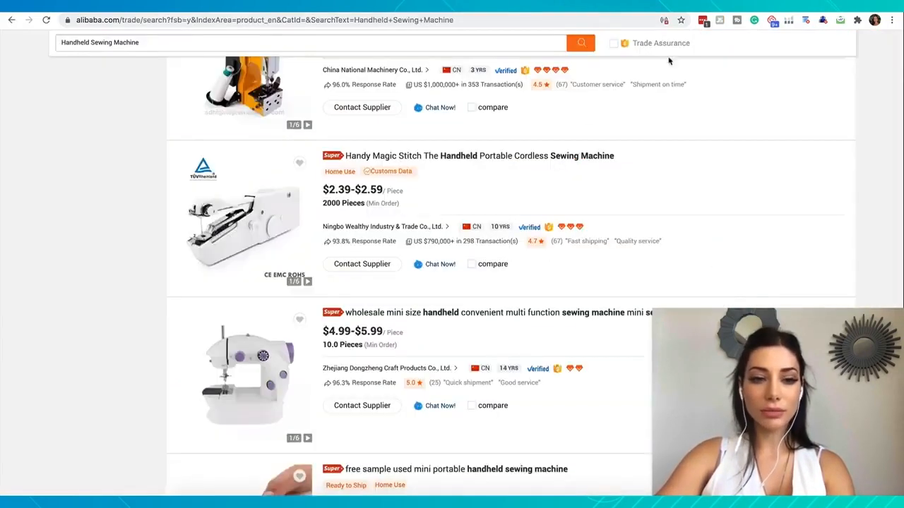
# - Return to the Alibaba results and open the Handy Magic Stitch handheld portable cordless sewing machine
pyautogui.scroll(3, 293, 342)
pyautogui.scroll(-1, 293, 342)
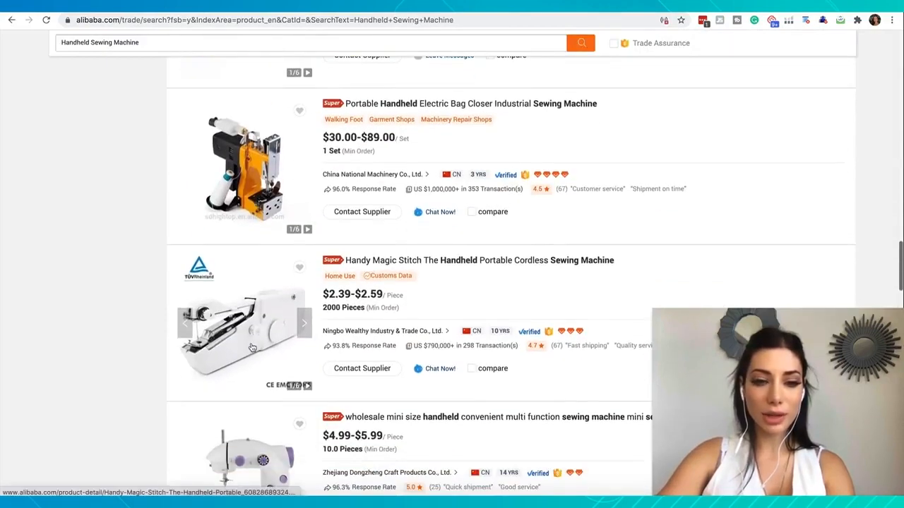
pyautogui.scroll(3, 399, 286)
pyautogui.scroll(-3, 399, 282)
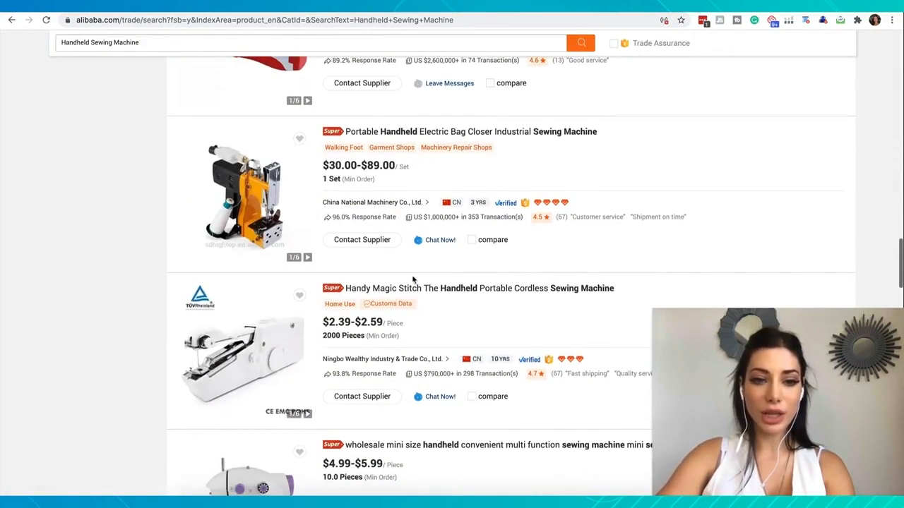
pyautogui.click(433, 288)
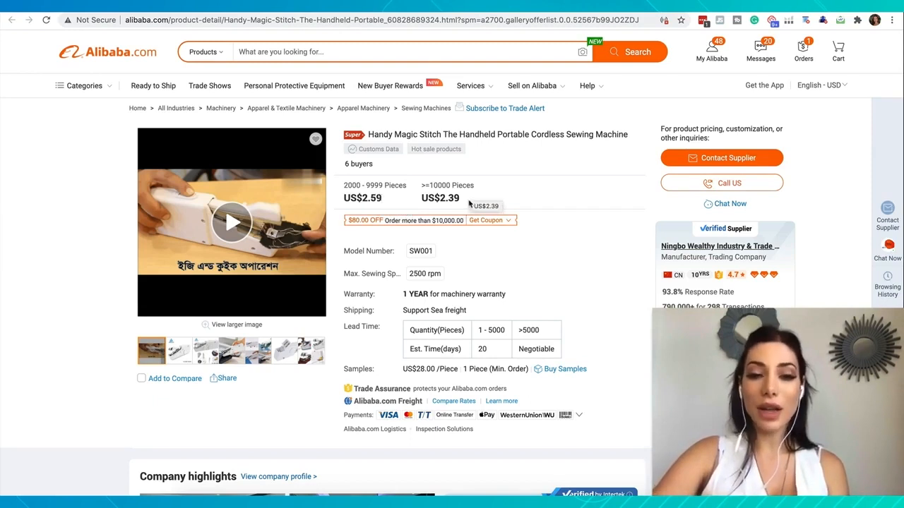
# - Copy the supplier's 2.39 unit price and calculate the DUTISON profit with it as product cost in the FBA Profit Calculator
pyautogui.moveTo(461, 200); pyautogui.dragTo(440, 199)
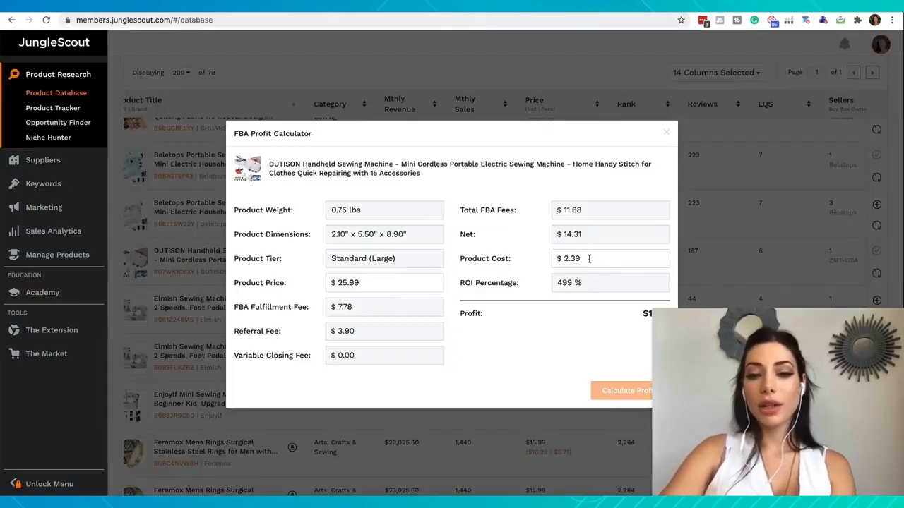
pyautogui.moveTo(600, 258); pyautogui.dragTo(557, 260)
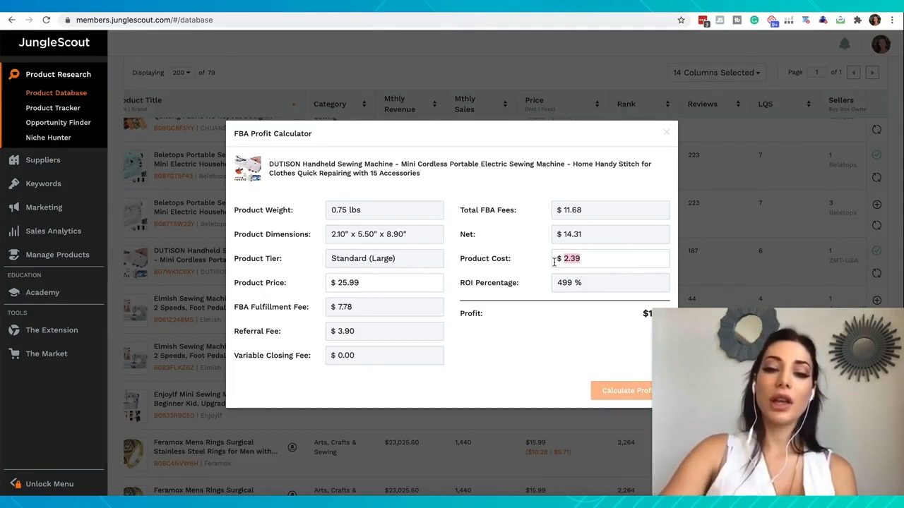
pyautogui.click(530, 305)
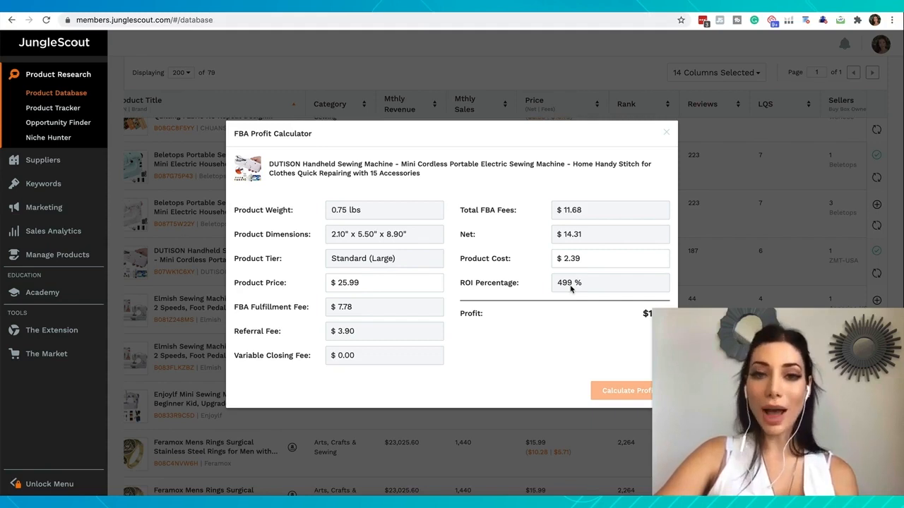
# - Switch to the Calculator app and divide the 11.92 profit by the 25.99 product price
pyautogui.click(523, 502)
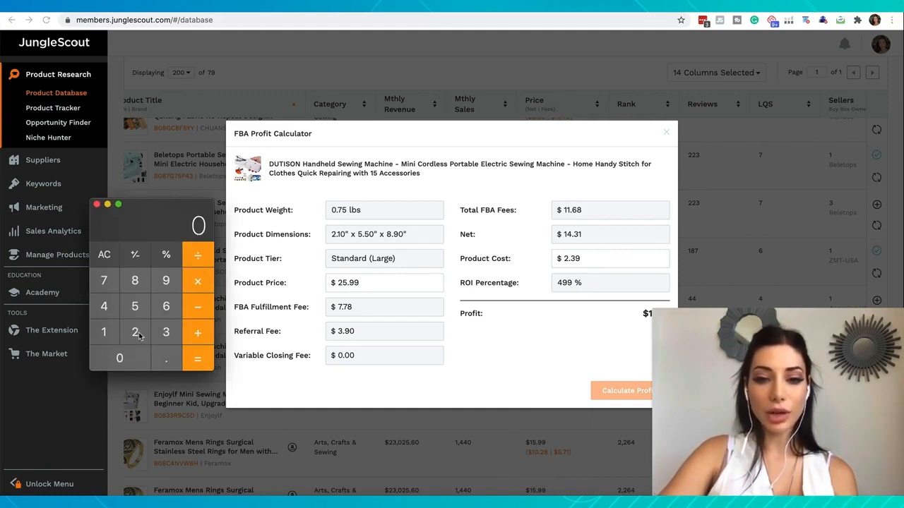
pyautogui.doubleClick(105, 334)
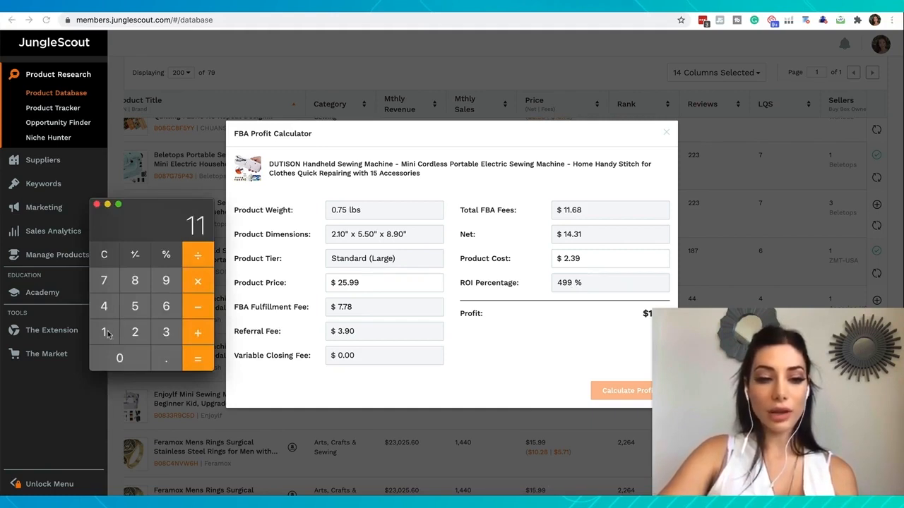
pyautogui.click(168, 363)
pyautogui.click(162, 286)
pyautogui.click(142, 332)
pyautogui.click(198, 257)
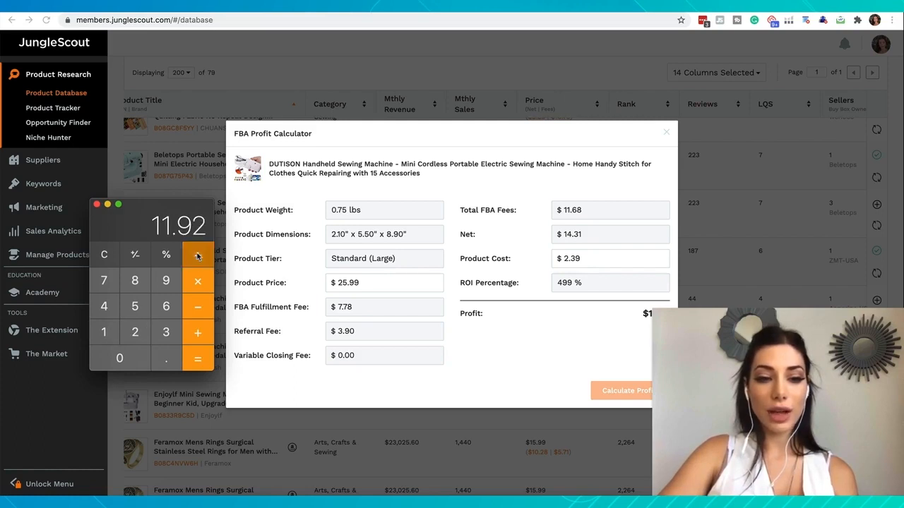
pyautogui.click(138, 333)
pyautogui.click(138, 308)
pyautogui.click(164, 358)
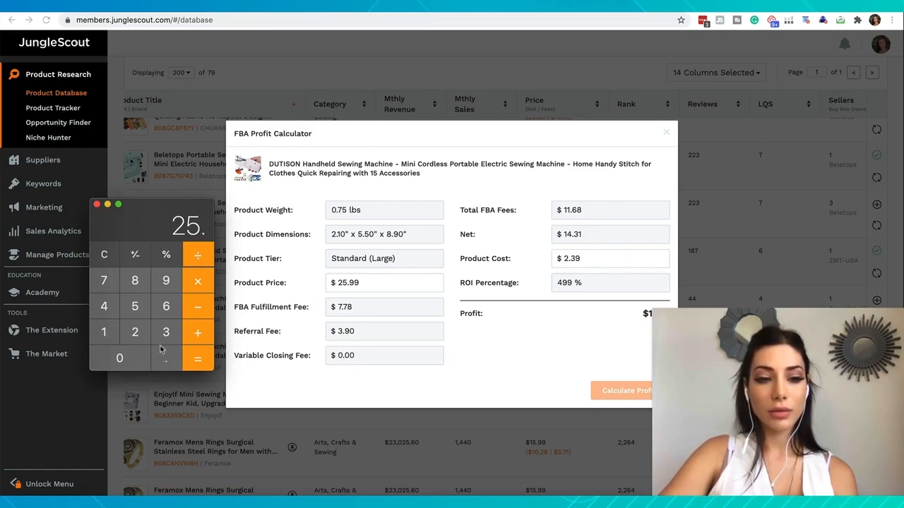
pyautogui.click(163, 281)
pyautogui.click(163, 281)
pyautogui.click(196, 357)
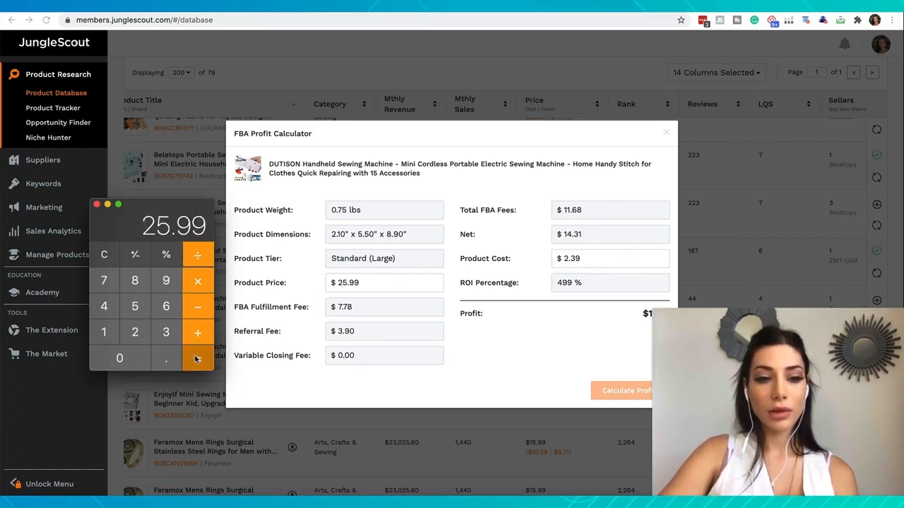
# - Multiply the quotient by 100 to get the profit margin percentage, and close the calculator
pyautogui.click(199, 286)
pyautogui.click(112, 330)
pyautogui.click(111, 353)
pyautogui.click(111, 353)
pyautogui.click(198, 359)
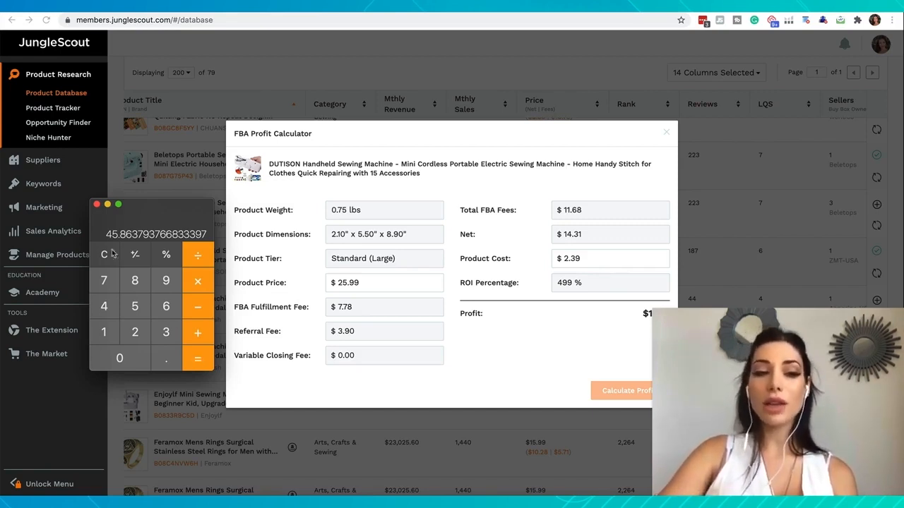
pyautogui.click(96, 206)
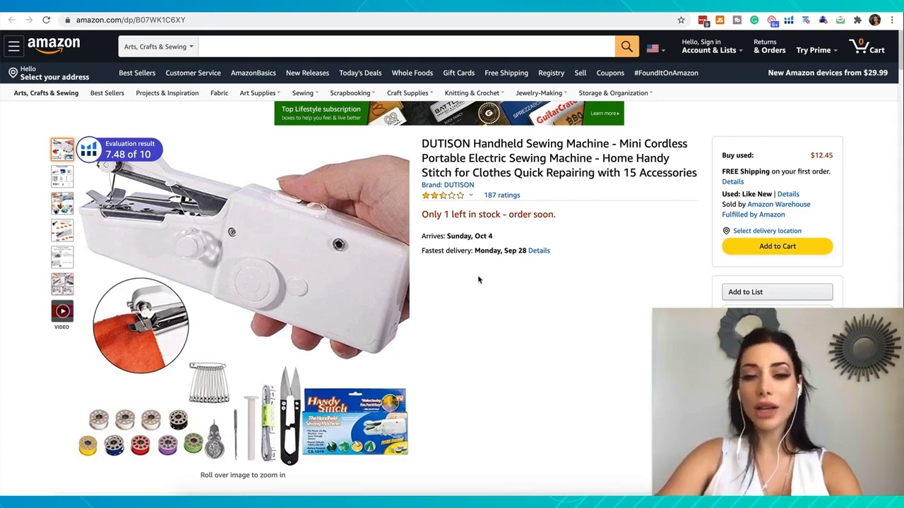
# - Open the DUTISON Amazon listing's ratings, filter the customer reviews to 1 star, and read the buyers' complaints
pyautogui.moveTo(497, 202)
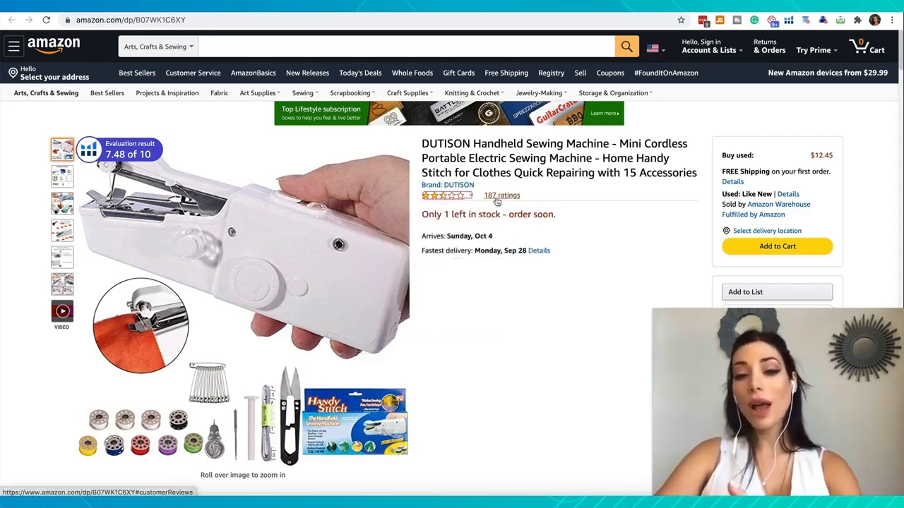
pyautogui.click(500, 196)
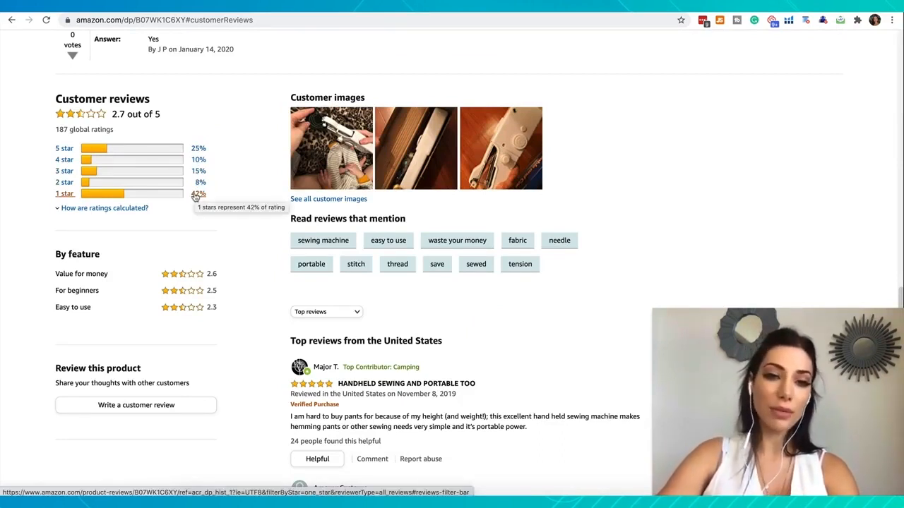
pyautogui.click(197, 194)
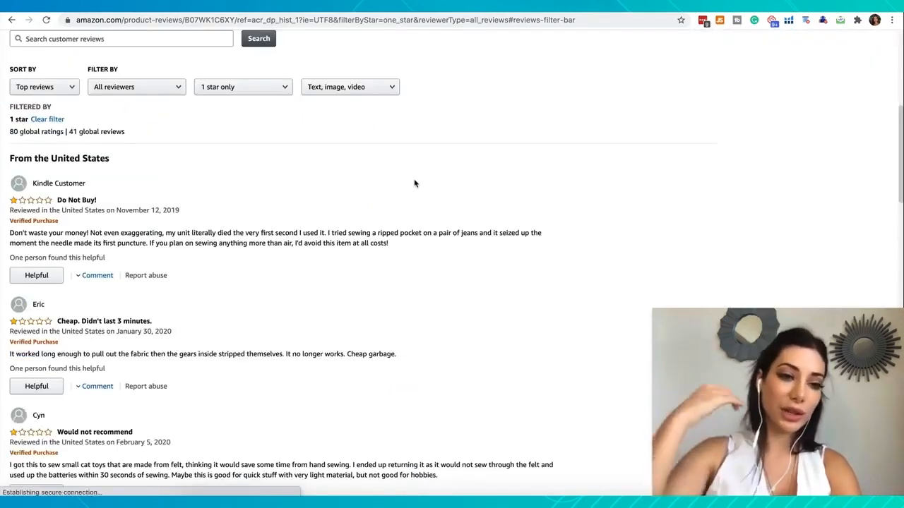
pyautogui.scroll(-1, 144, 198)
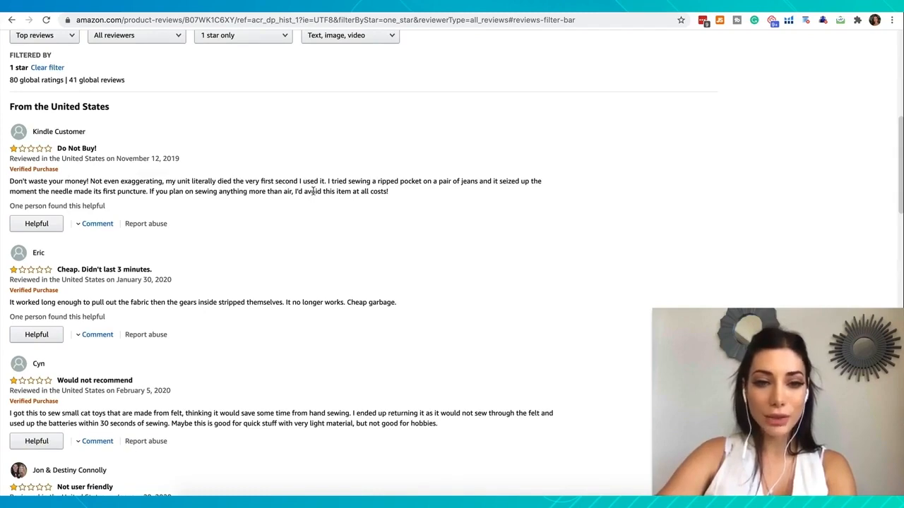
pyautogui.scroll(-3, 312, 191)
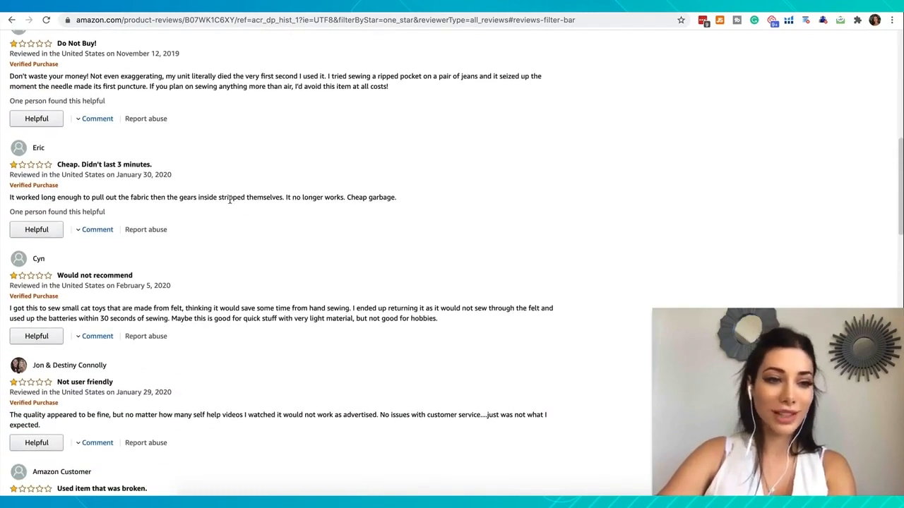
pyautogui.scroll(-1, 229, 200)
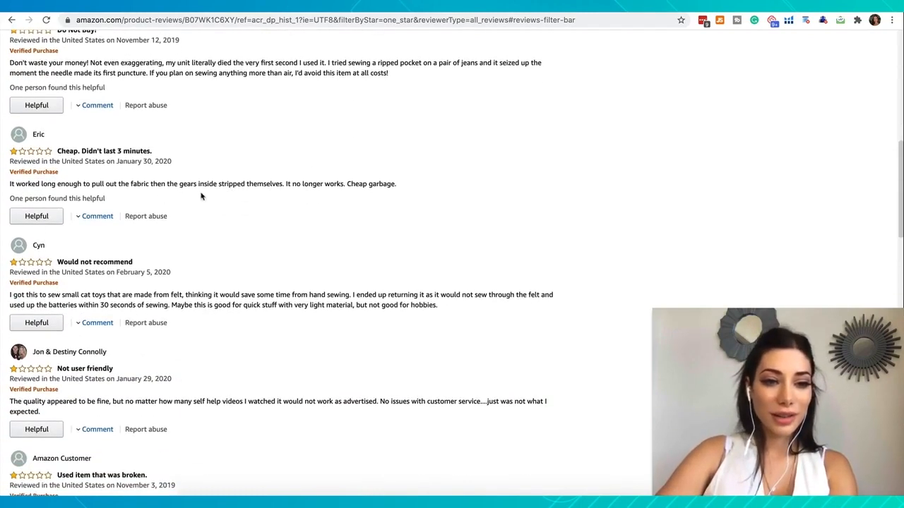
pyautogui.scroll(-2, 269, 185)
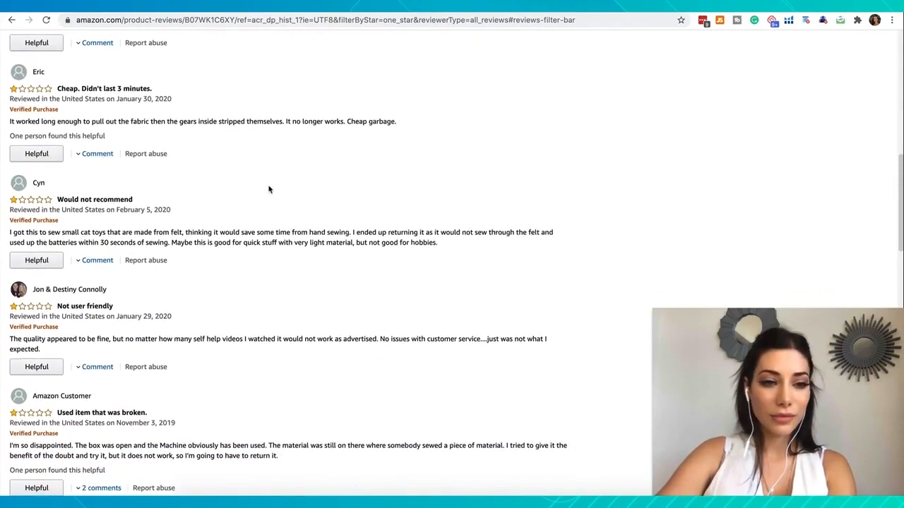
# - Read through the remaining 1-star reviews of the DUTISON handheld sewing machine for recurring complaints, and return to the rating summary
pyautogui.scroll(-1, 206, 242)
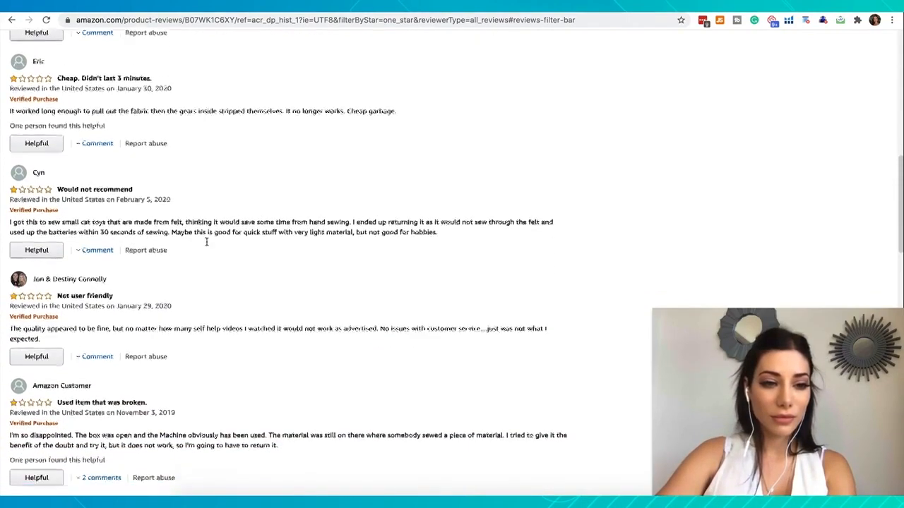
pyautogui.scroll(-2, 264, 231)
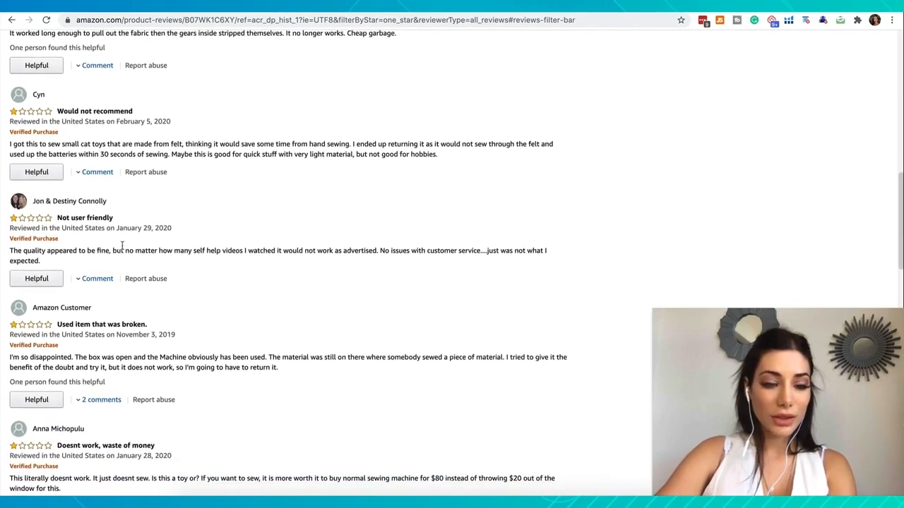
pyautogui.scroll(-3, 289, 261)
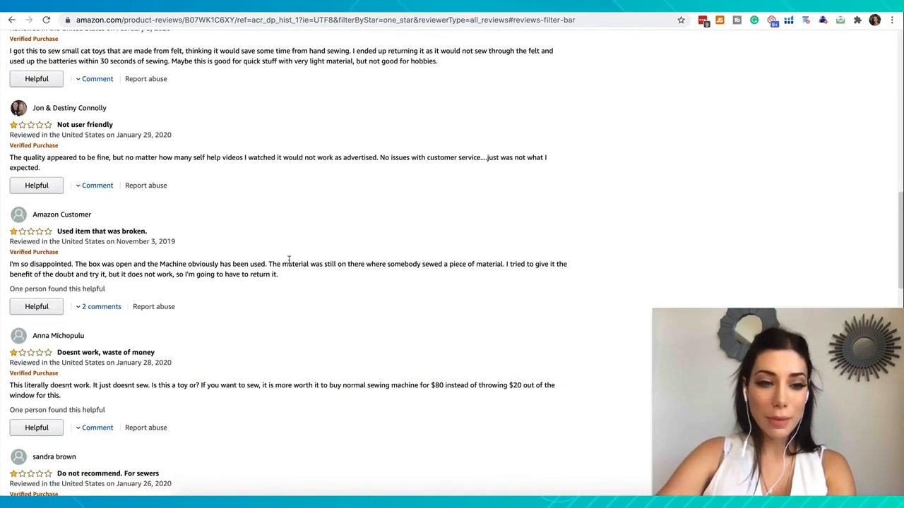
pyautogui.scroll(-2, 232, 276)
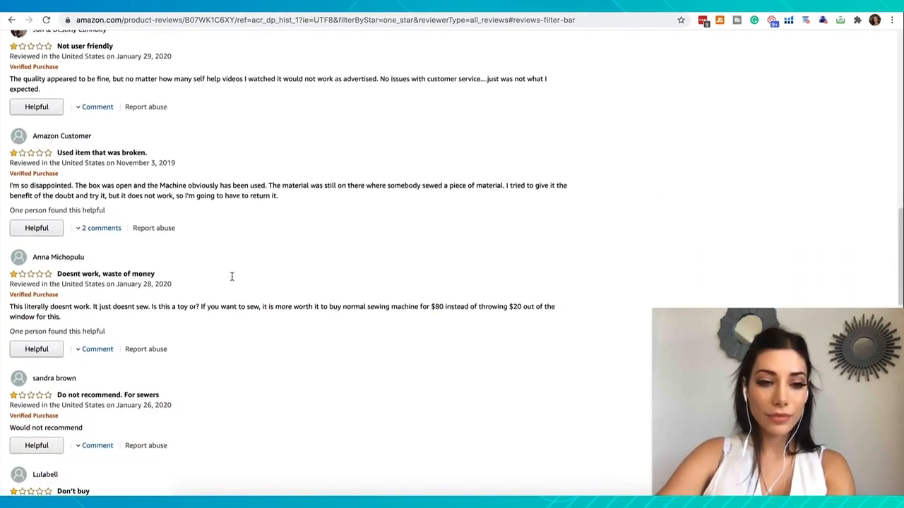
pyautogui.scroll(-2, 231, 278)
pyautogui.scroll(-2, 232, 280)
pyautogui.scroll(20, 231, 280)
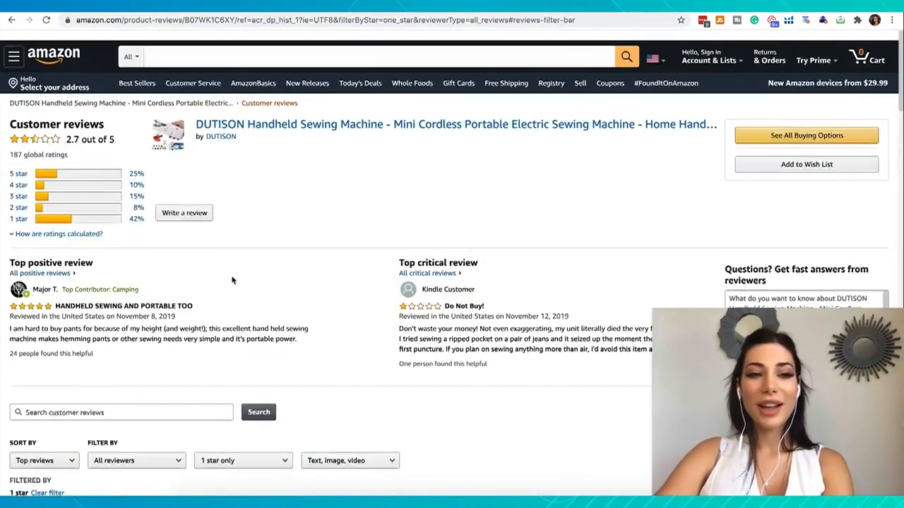
pyautogui.scroll(-2, 231, 281)
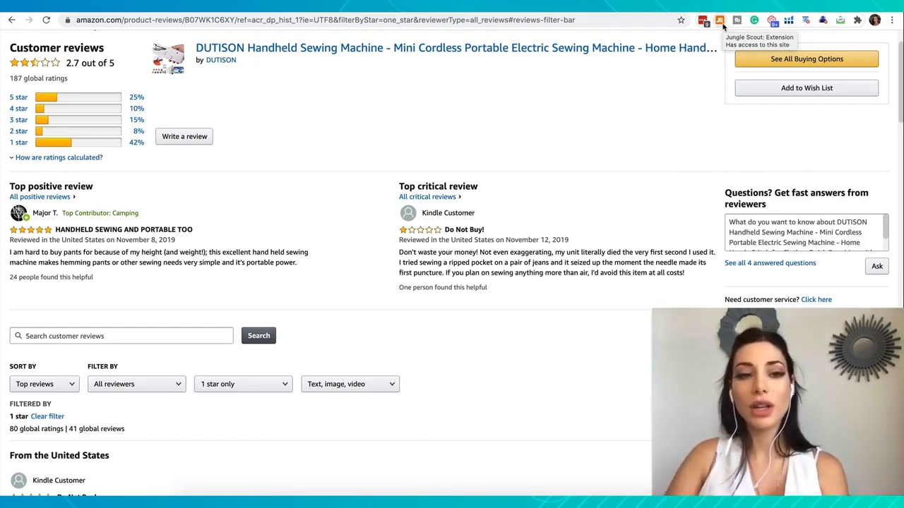
pyautogui.scroll(2, 360, 164)
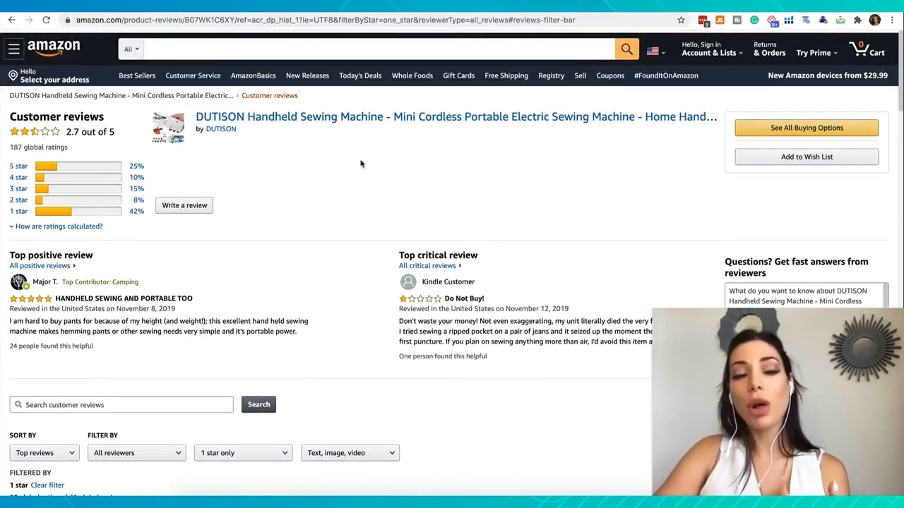